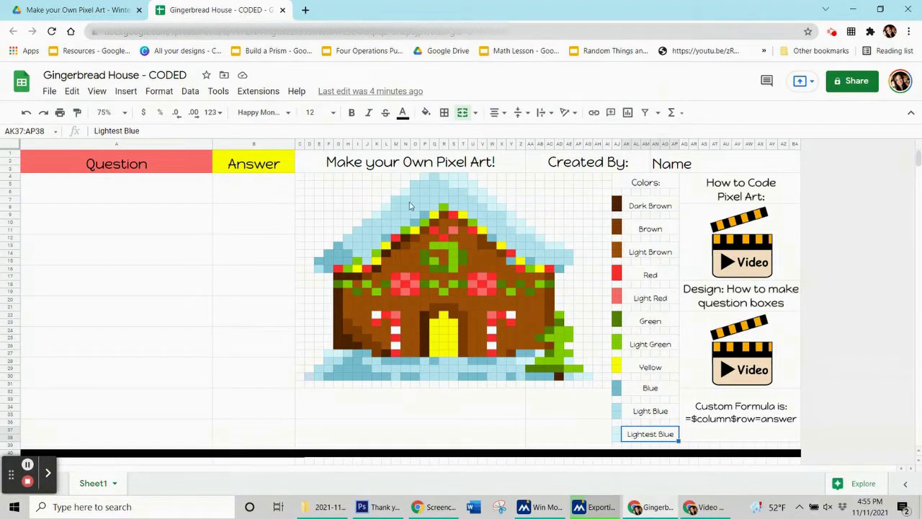
{"action": "left_click", "coordinate": [406, 224]}
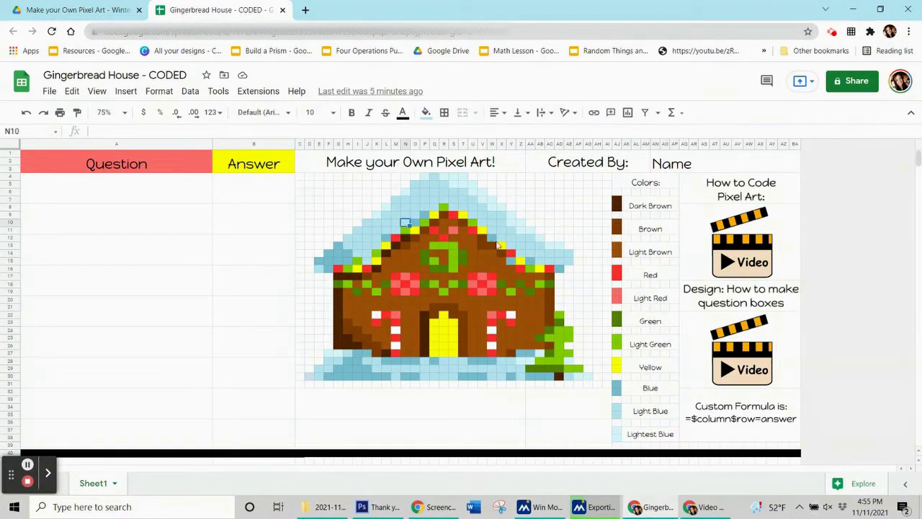
{"action": "left_click", "coordinate": [484, 284]}
{"action": "left_click", "coordinate": [444, 267]}
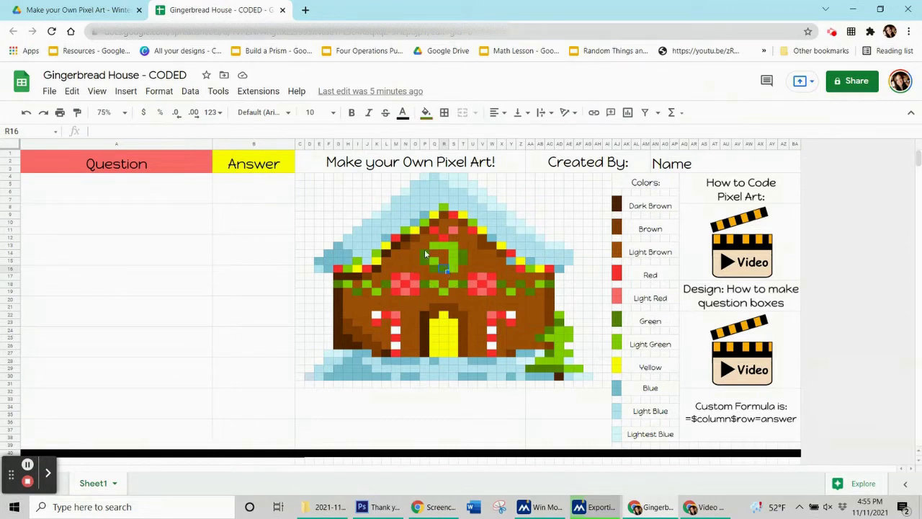
- Browse the Make your Own Pixel Art - Winter Edition folder in Google Drive, then return to the Gingerbread House spreadsheet
{"action": "left_click", "coordinate": [38, 13]}
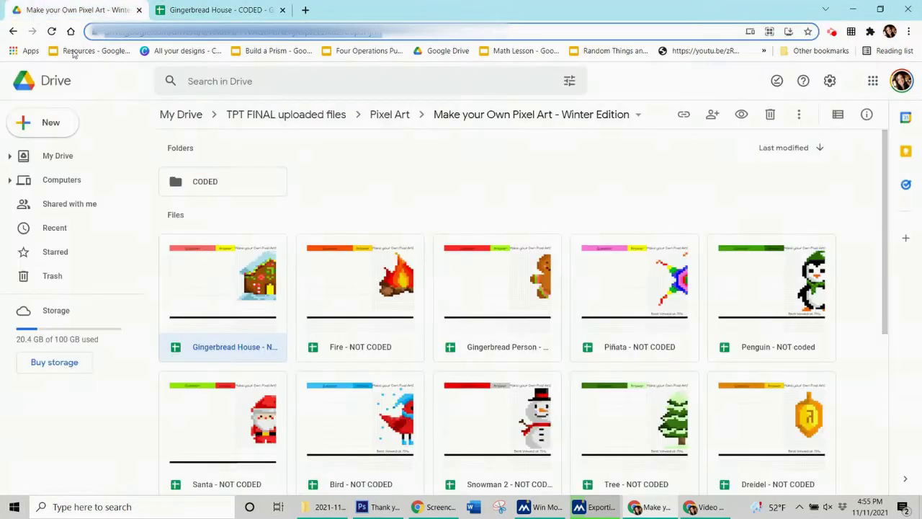
{"action": "scroll", "coordinate": [558, 281], "scroll_direction": "down", "scroll_amount": 5}
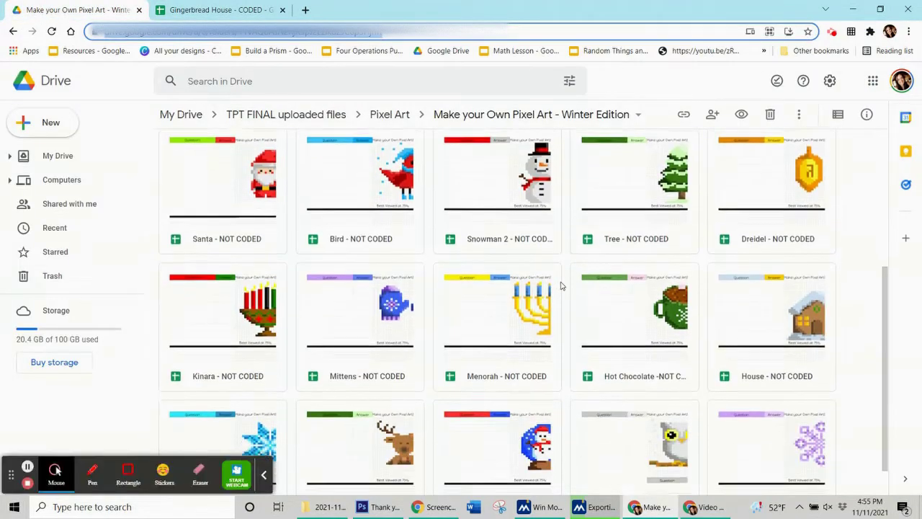
{"action": "scroll", "coordinate": [561, 286], "scroll_direction": "up", "scroll_amount": 5}
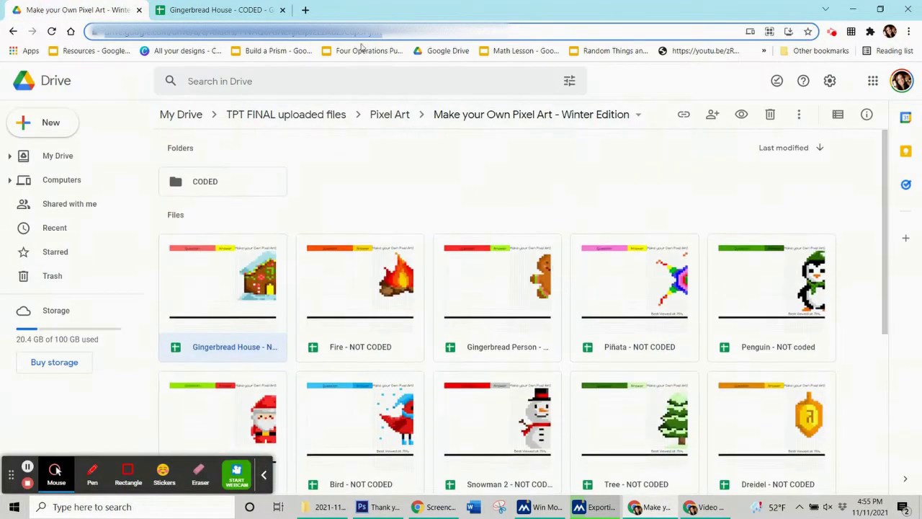
{"action": "left_click", "coordinate": [219, 10]}
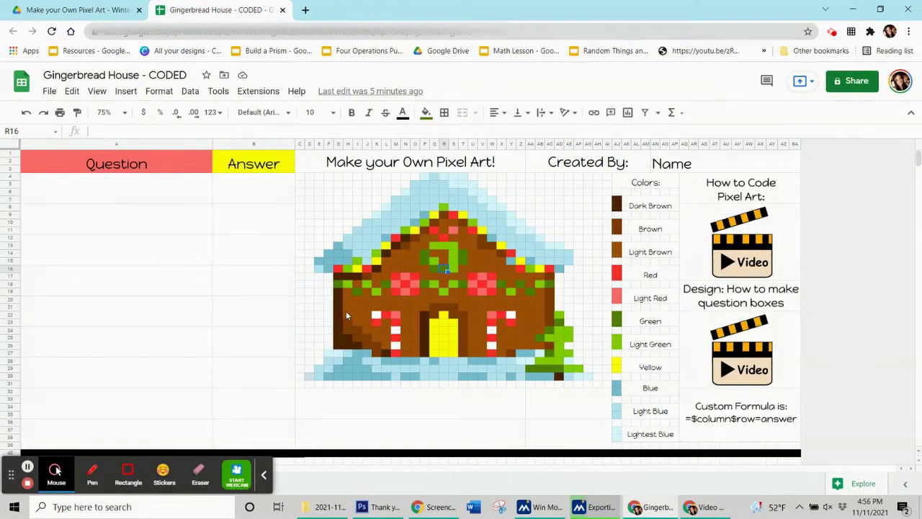
{"action": "left_click", "coordinate": [245, 198]}
{"action": "left_click", "coordinate": [244, 223]}
{"action": "left_click", "coordinate": [250, 248]}
{"action": "left_click", "coordinate": [258, 289]}
{"action": "left_click", "coordinate": [258, 310]}
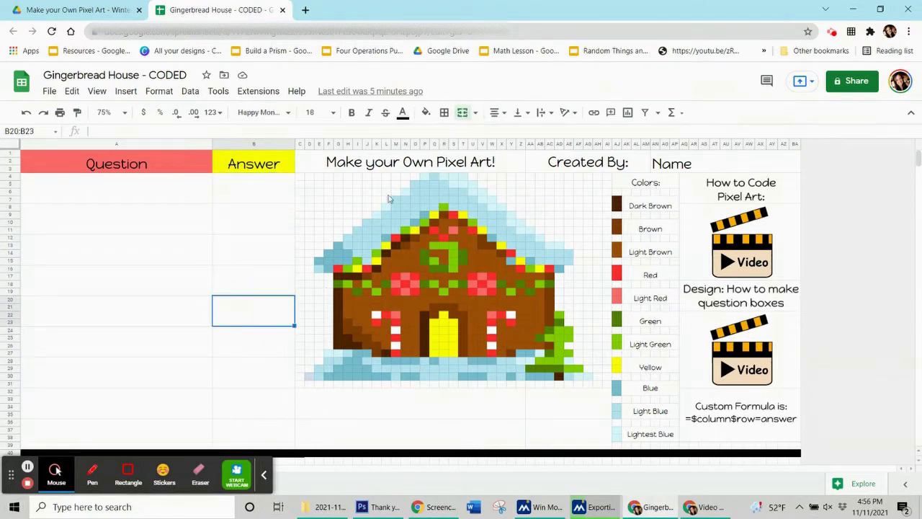
{"action": "left_click", "coordinate": [27, 468]}
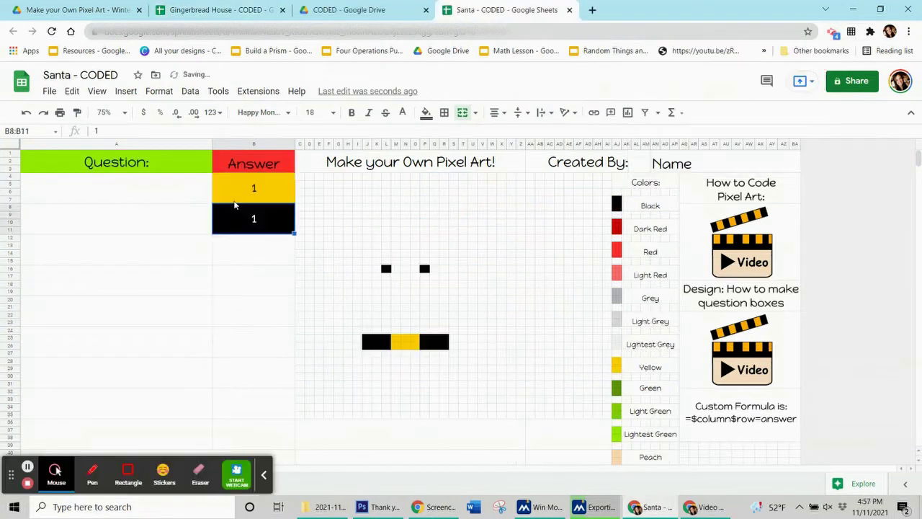
- In the Santa - CODED sheet, enter 1 in the remaining answer cells from B12 through B40 and in AA36 and AA40
{"action": "key", "text": "Down"}
{"action": "type", "text": "1"}
{"action": "key", "text": "Return"}
{"action": "type", "text": "1"}
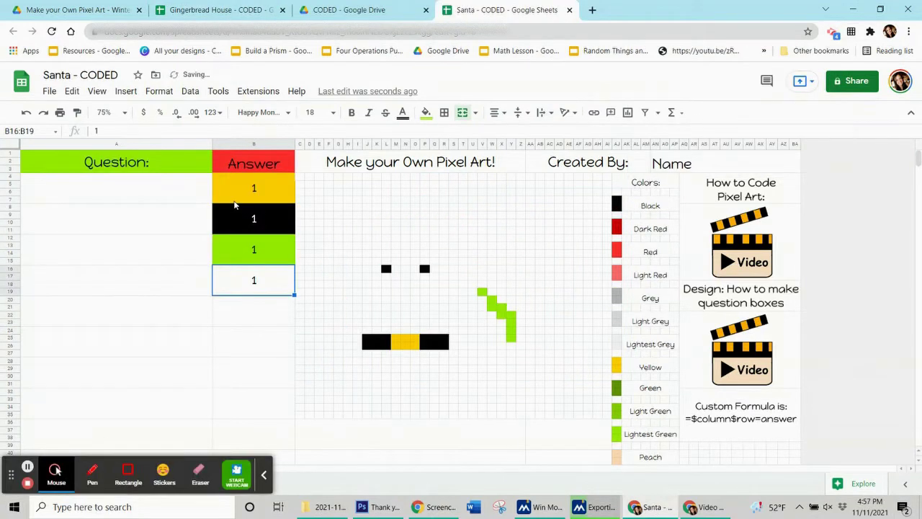
{"action": "key", "text": "Return"}
{"action": "type", "text": "1"}
{"action": "key", "text": "Return"}
{"action": "key", "text": "1"}
{"action": "key", "text": "Return"}
{"action": "type", "text": "1"}
{"action": "key", "text": "Return"}
{"action": "type", "text": "1"}
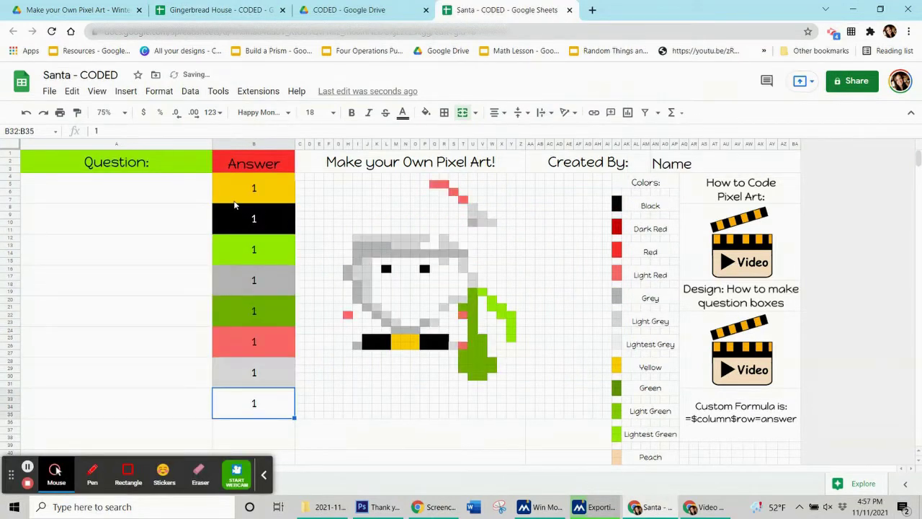
{"action": "key", "text": "Return"}
{"action": "type", "text": "1"}
{"action": "key", "text": "Return"}
{"action": "type", "text": "1"}
{"action": "key", "text": "Return"}
{"action": "type", "text": "1"}
{"action": "key", "text": "Return"}
{"action": "type", "text": "1"}
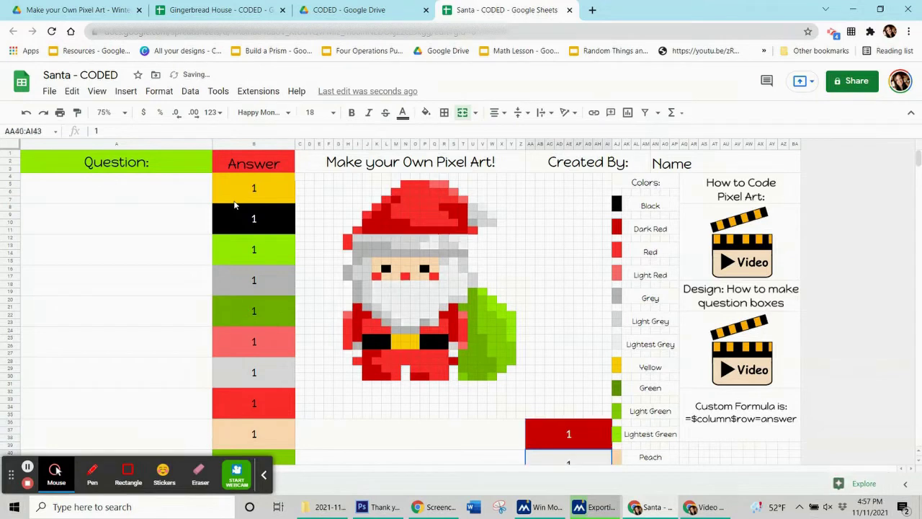
- Return to the Gingerbread House - CODED spreadsheet and set its zoom to 75%
{"action": "left_click", "coordinate": [252, 15]}
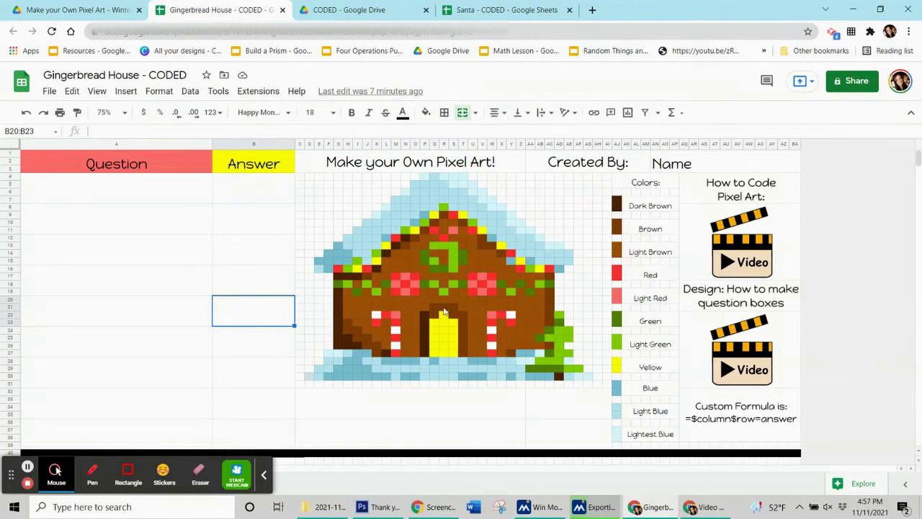
{"action": "left_click", "coordinate": [461, 239]}
{"action": "left_click", "coordinate": [424, 218]}
{"action": "left_click", "coordinate": [405, 252]}
{"action": "left_click", "coordinate": [472, 314]}
{"action": "left_click", "coordinate": [492, 338]}
{"action": "left_click", "coordinate": [415, 331]}
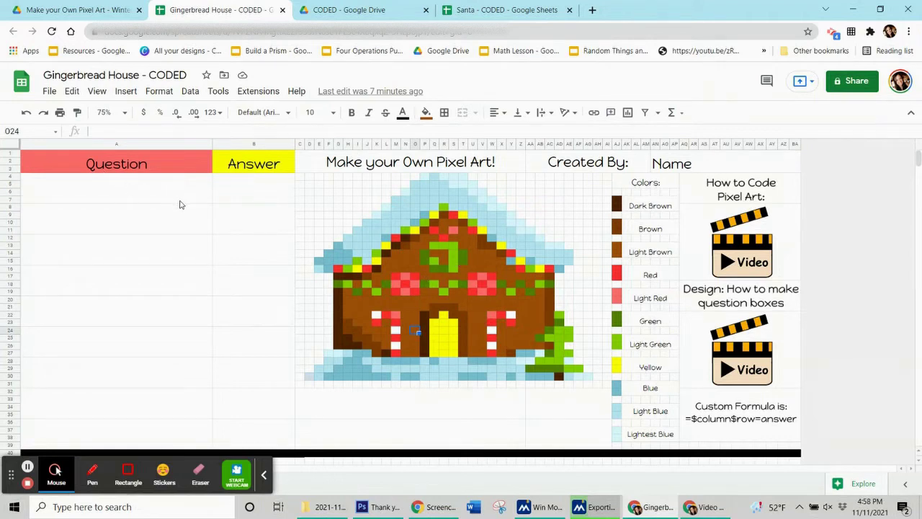
{"action": "left_click", "coordinate": [126, 113]}
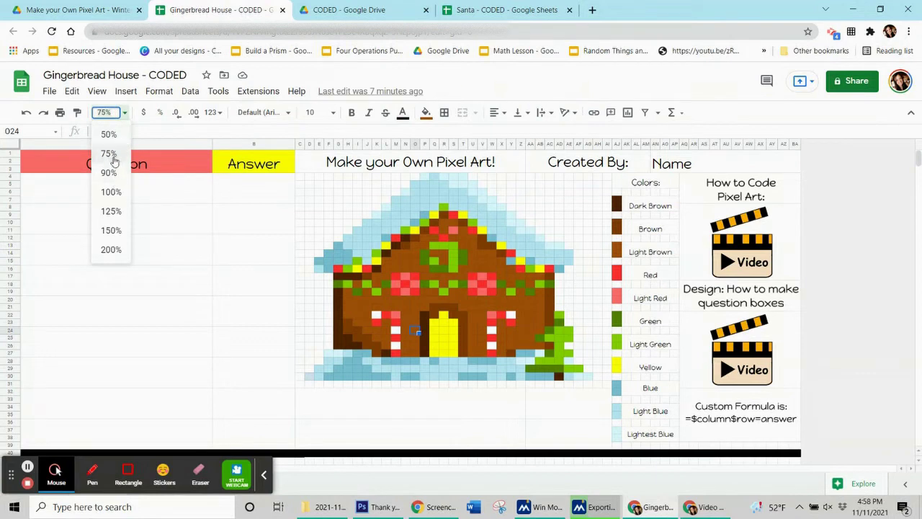
{"action": "left_click", "coordinate": [108, 154]}
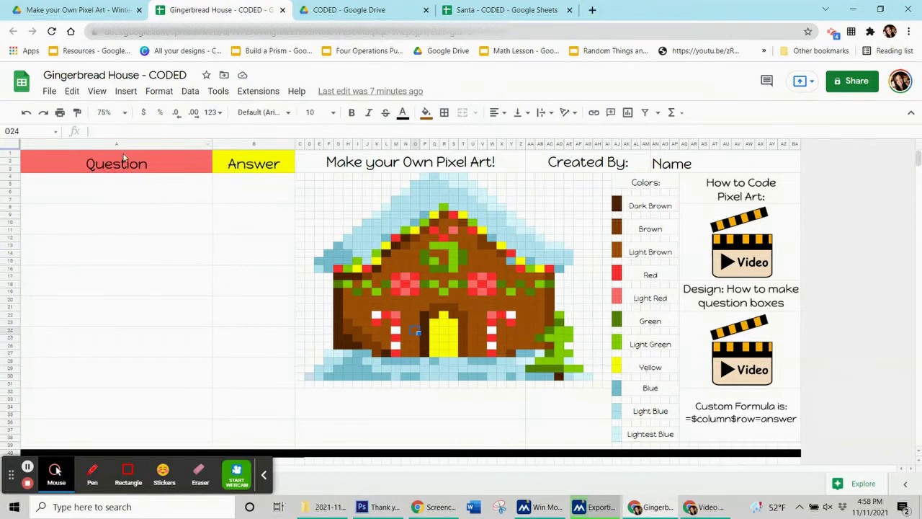
{"action": "left_click", "coordinate": [128, 199]}
{"action": "left_click", "coordinate": [132, 217]}
{"action": "left_click", "coordinate": [144, 259]}
{"action": "left_click", "coordinate": [147, 287]}
- Enter the question "3 x 3" in A4 and its answer 9 in B4
{"action": "left_click", "coordinate": [146, 193]}
{"action": "type", "text": "3 x 3"}
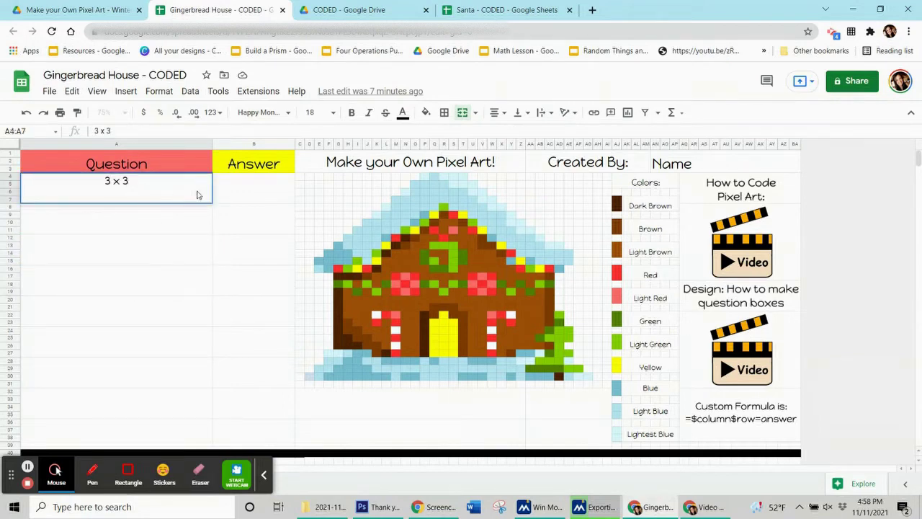
{"action": "key", "text": "Tab"}
{"action": "type", "text": "9"}
- Enter the question "What is the Capital of Colorado?" in A8 and its answer "Denver" in B8
{"action": "left_click", "coordinate": [144, 223]}
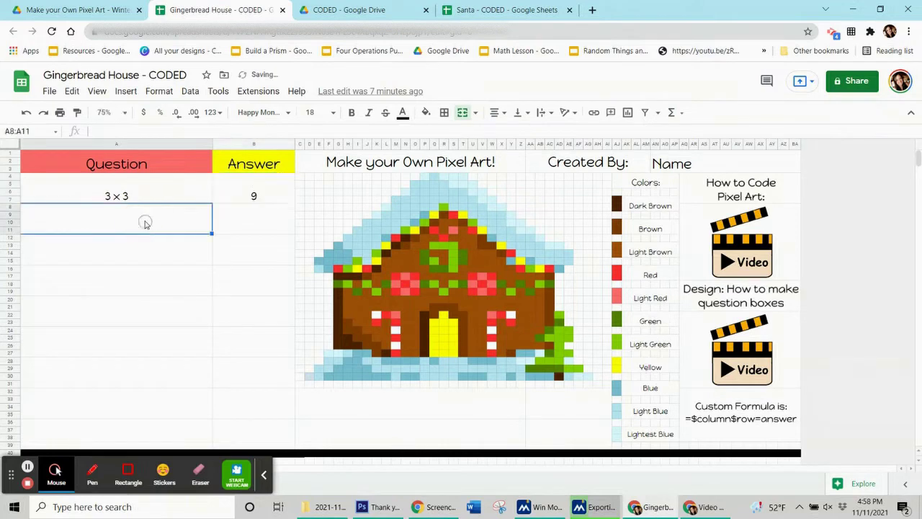
{"action": "type", "text": "What is the Capital of Colorado?"}
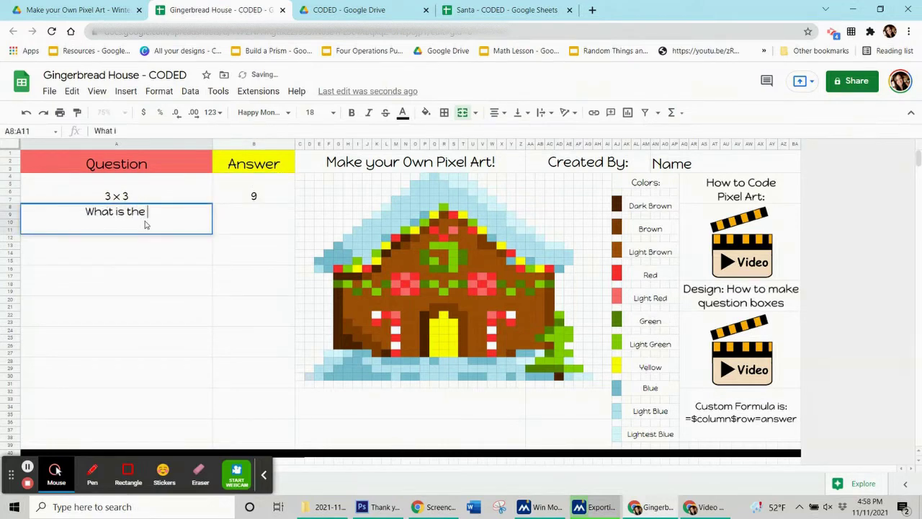
{"action": "left_click", "coordinate": [259, 228]}
{"action": "type", "text": "Denver"}
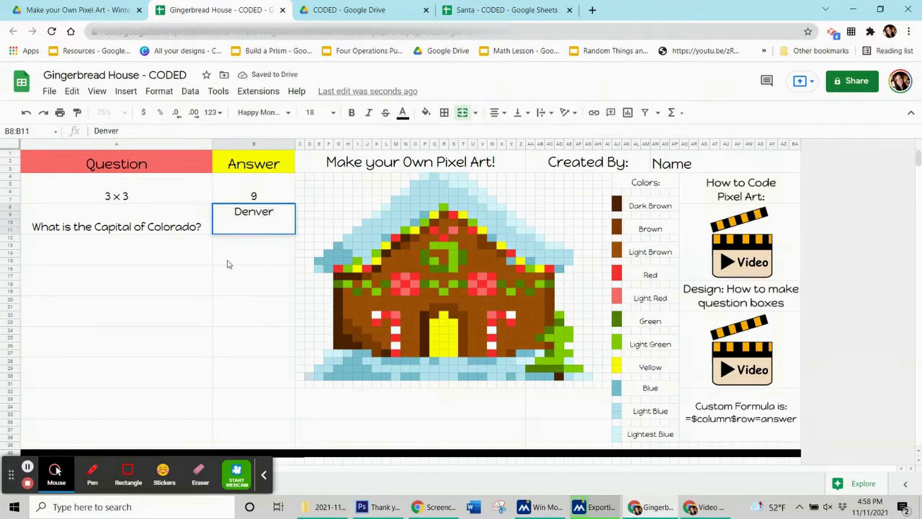
{"action": "left_click", "coordinate": [407, 404]}
{"action": "left_click", "coordinate": [418, 432]}
{"action": "left_click", "coordinate": [439, 411]}
{"action": "left_click", "coordinate": [261, 252]}
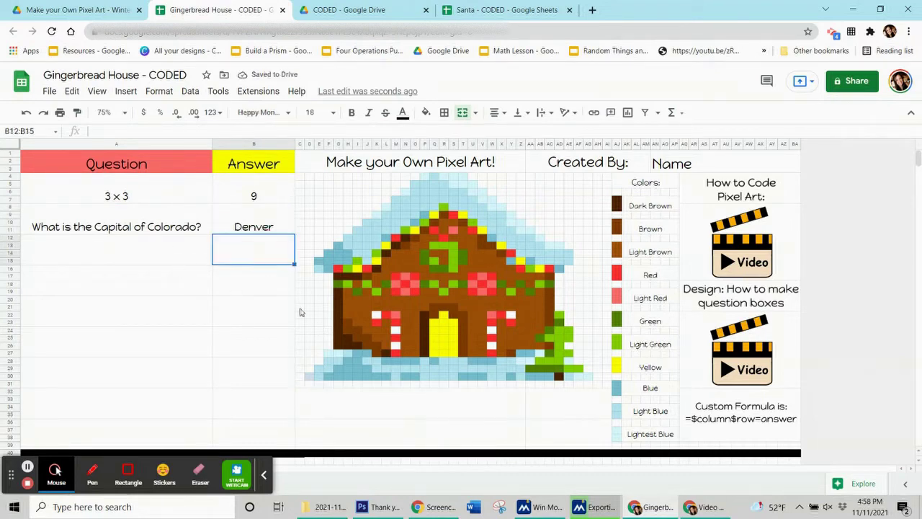
{"action": "left_click", "coordinate": [576, 413]}
{"action": "left_click", "coordinate": [577, 441]}
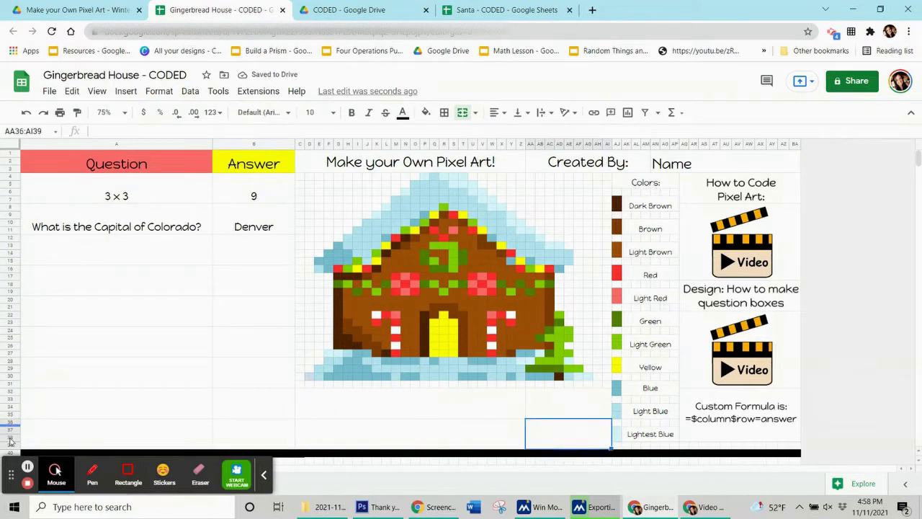
{"action": "left_click", "coordinate": [27, 467]}
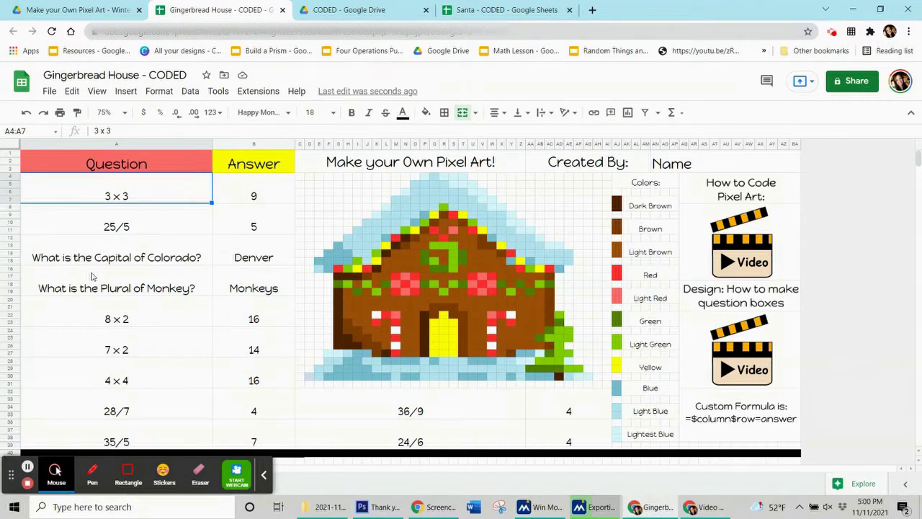
- Review the questions and their matching answers in the Question and Answer columns of the gingerbread house sheet
{"action": "left_click", "coordinate": [238, 216]}
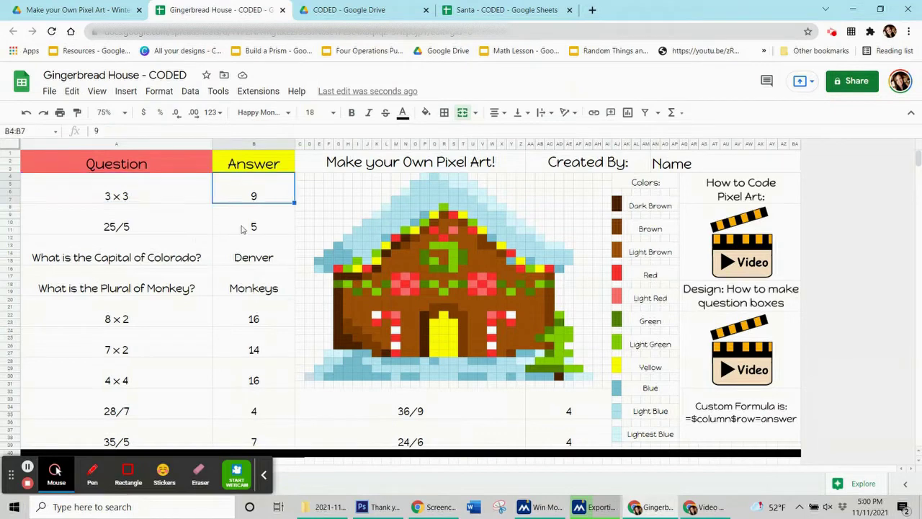
{"action": "left_click", "coordinate": [246, 252]}
{"action": "left_click", "coordinate": [245, 283]}
{"action": "left_click", "coordinate": [243, 319]}
{"action": "left_click", "coordinate": [247, 349]}
{"action": "left_click", "coordinate": [241, 380]}
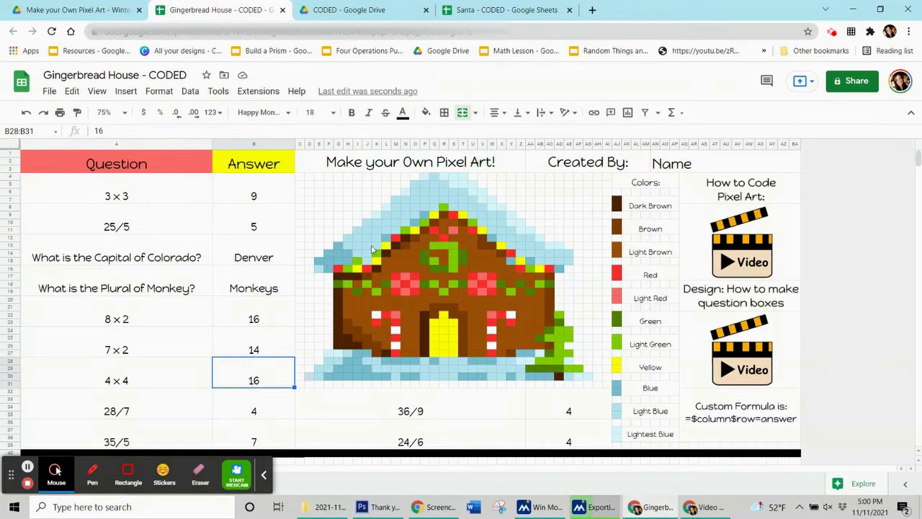
{"action": "left_click", "coordinate": [233, 199]}
{"action": "left_click", "coordinate": [224, 219]}
{"action": "left_click", "coordinate": [240, 260]}
{"action": "left_click", "coordinate": [240, 286]}
{"action": "mouse_move", "coordinate": [168, 194]}
{"action": "left_mouse_down"}
{"action": "mouse_move", "coordinate": [182, 411]}
{"action": "mouse_move", "coordinate": [177, 183]}
{"action": "left_mouse_up"}
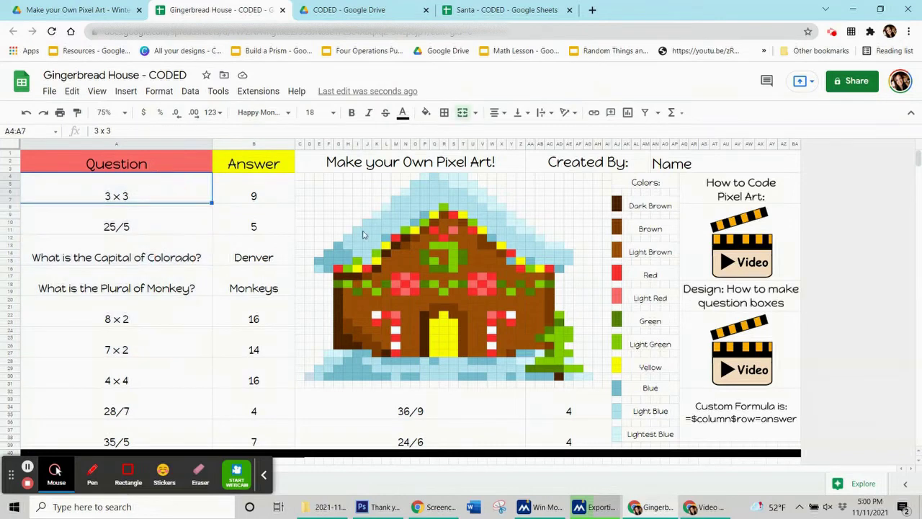
{"action": "left_click", "coordinate": [279, 200]}
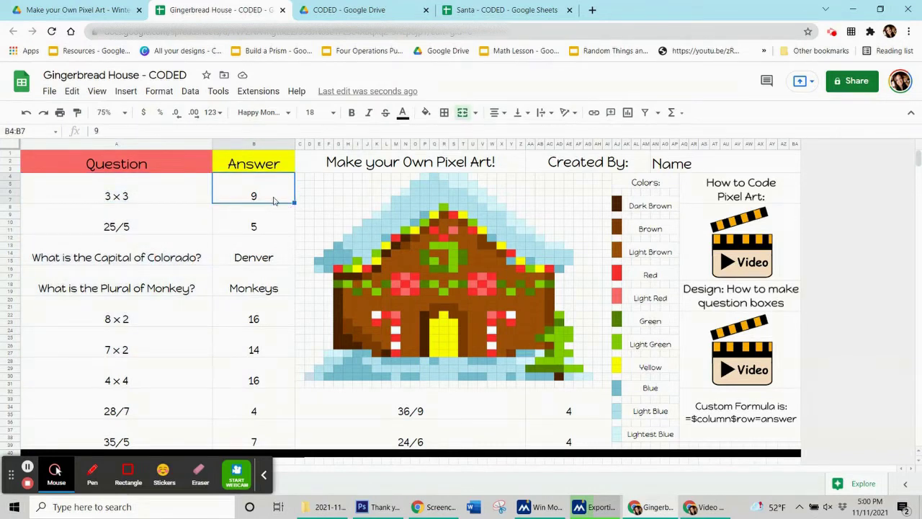
{"action": "left_click", "coordinate": [273, 196]}
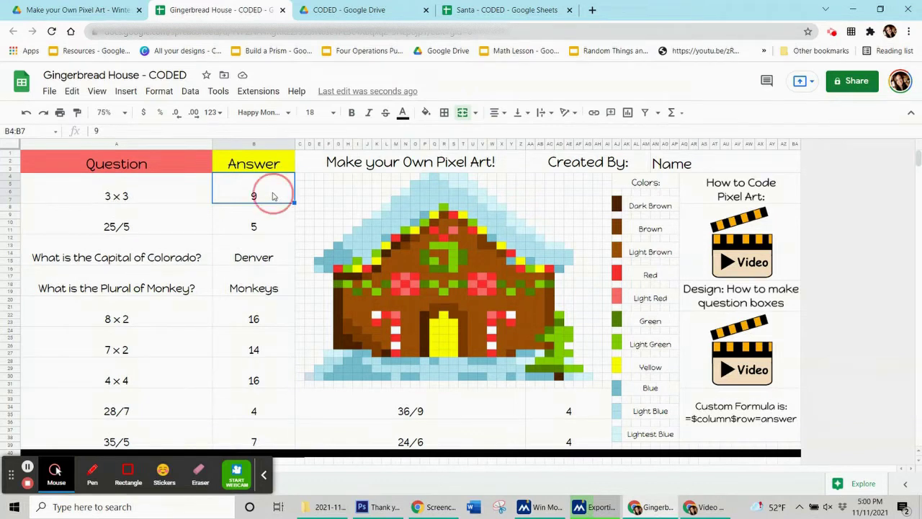
{"action": "left_click", "coordinate": [278, 213]}
{"action": "left_click", "coordinate": [280, 249]}
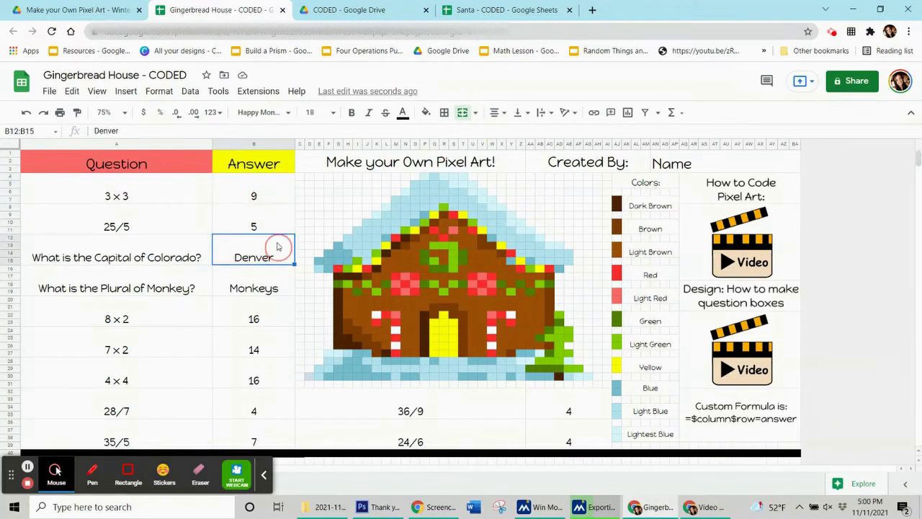
{"action": "left_click", "coordinate": [259, 197]}
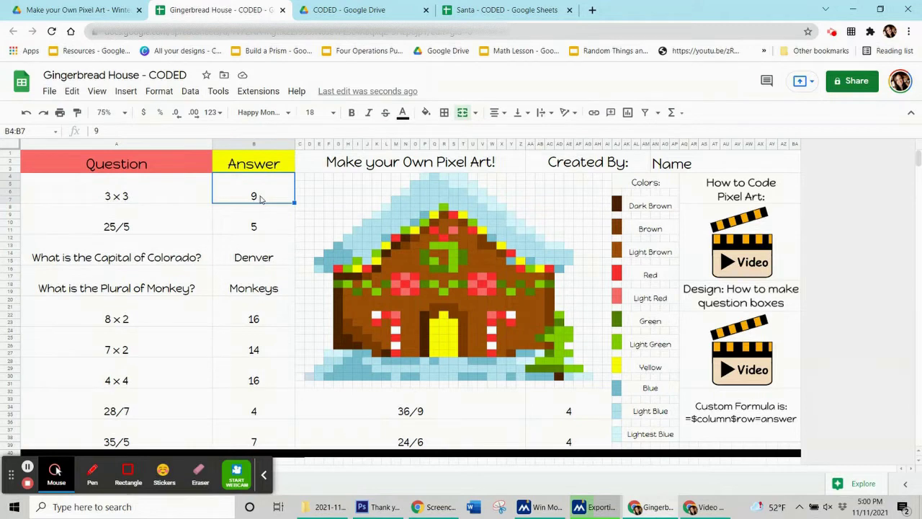
{"action": "left_click", "coordinate": [268, 257]}
{"action": "left_click", "coordinate": [266, 202]}
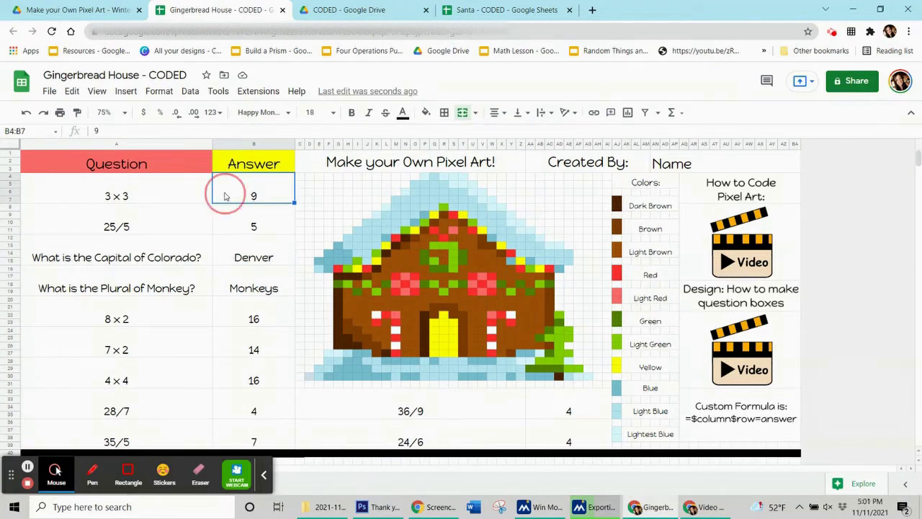
- Check the column letter and starting row number of the answer cells, beginning with the answer to 3 x 3
{"action": "left_click", "coordinate": [232, 146]}
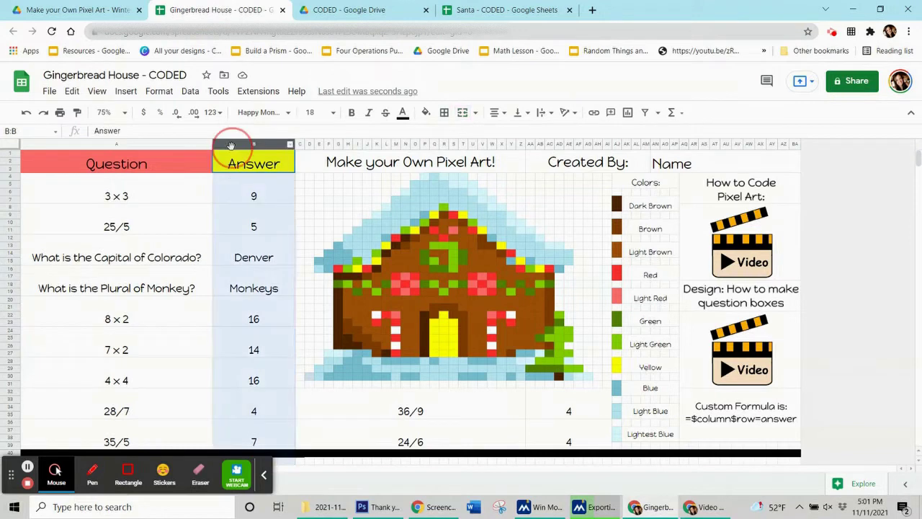
{"action": "left_click", "coordinate": [14, 176]}
{"action": "left_click", "coordinate": [278, 146]}
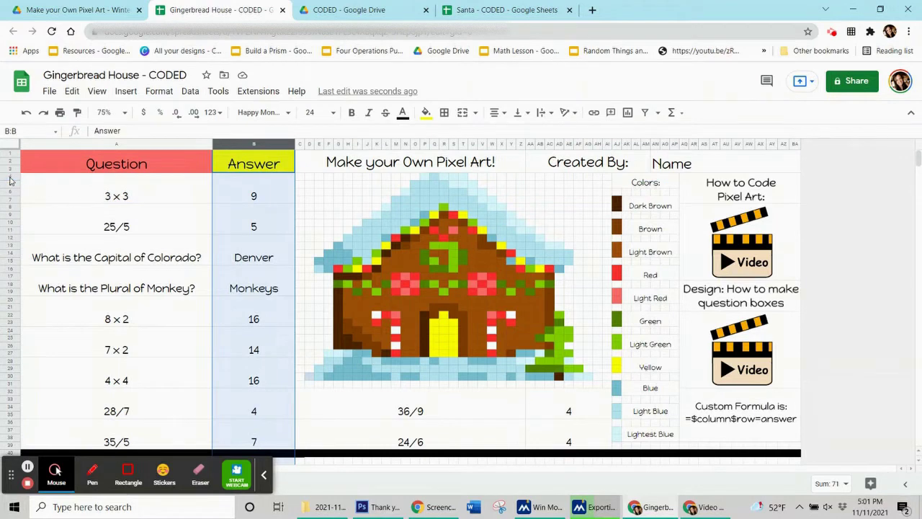
{"action": "left_click", "coordinate": [238, 203]}
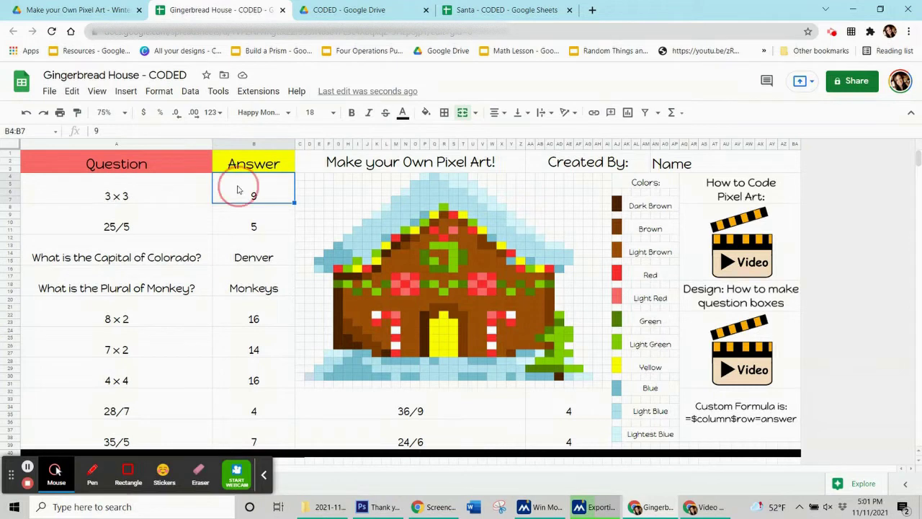
{"action": "left_click", "coordinate": [234, 216]}
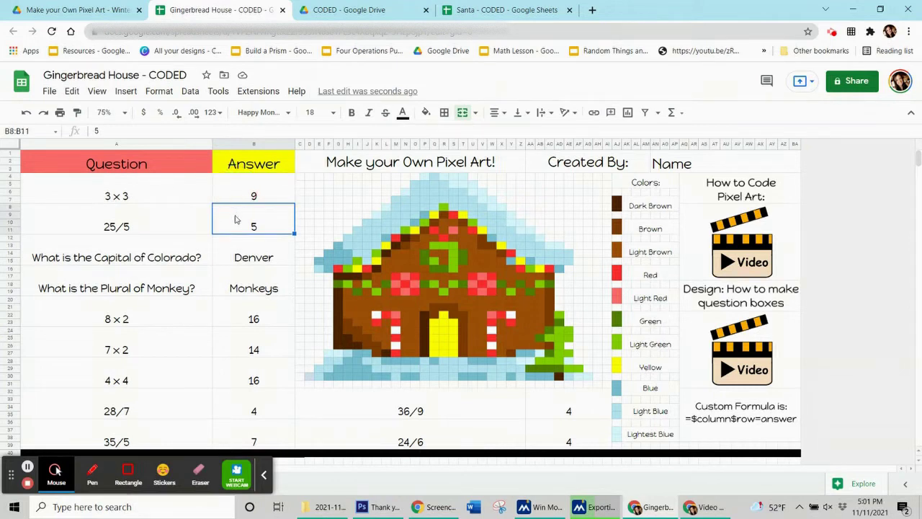
{"action": "left_click", "coordinate": [236, 249]}
{"action": "left_click", "coordinate": [235, 285]}
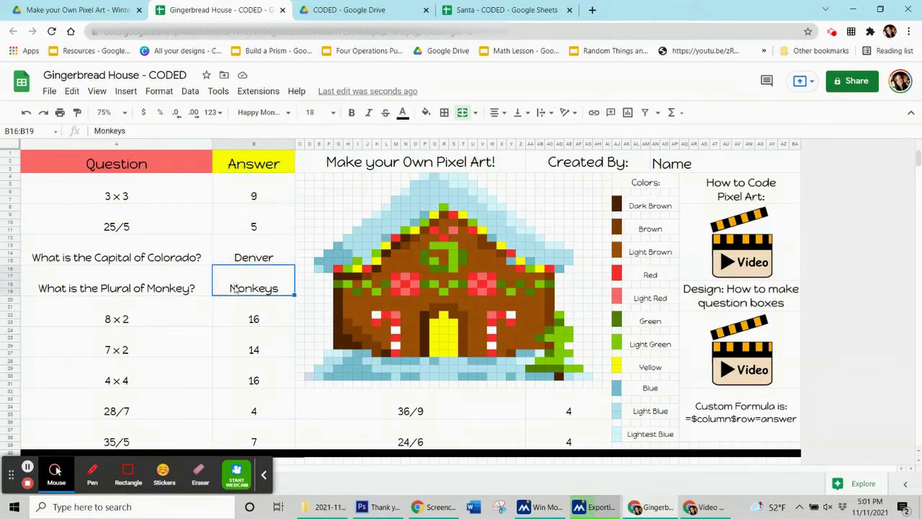
- Check the column letters and starting row numbers of the remaining answer cells, from the answer to 8 x 2 through the answer to 24/6
{"action": "left_click", "coordinate": [236, 316]}
{"action": "left_click", "coordinate": [242, 346]}
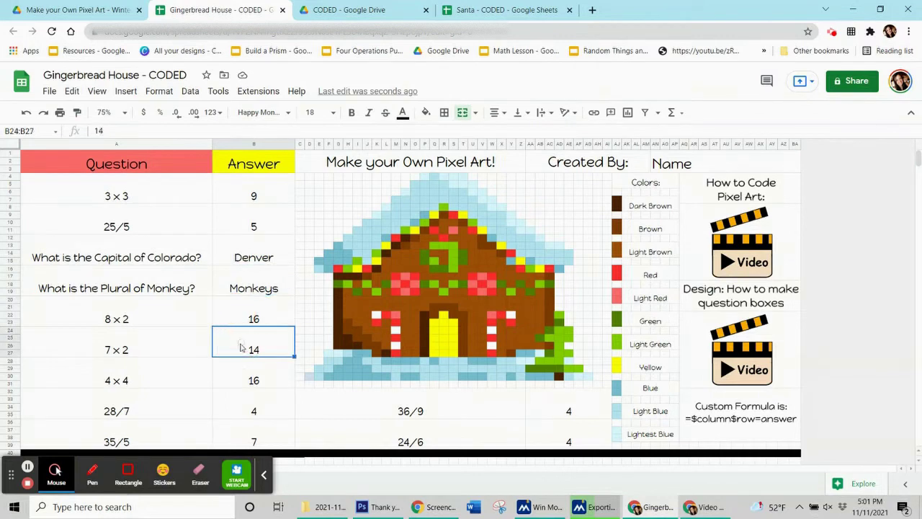
{"action": "left_click", "coordinate": [247, 376]}
{"action": "left_click", "coordinate": [247, 402]}
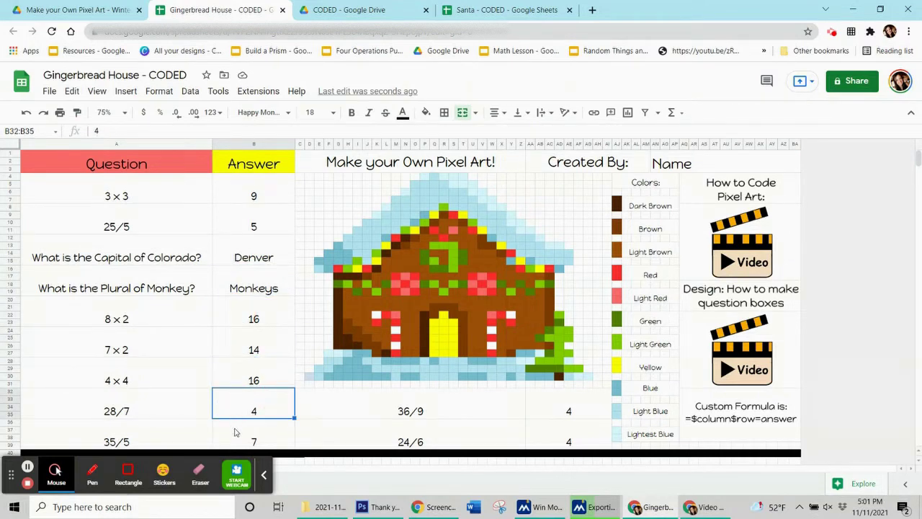
{"action": "left_click", "coordinate": [236, 433]}
{"action": "scroll", "coordinate": [247, 398], "scroll_direction": "down", "scroll_amount": 1}
{"action": "scroll", "coordinate": [247, 398], "scroll_direction": "up", "scroll_amount": 1}
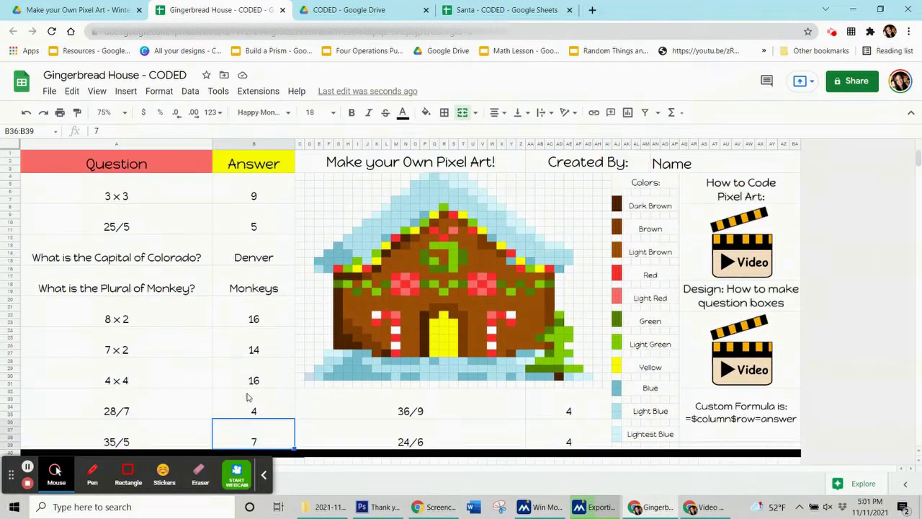
{"action": "left_click", "coordinate": [550, 402]}
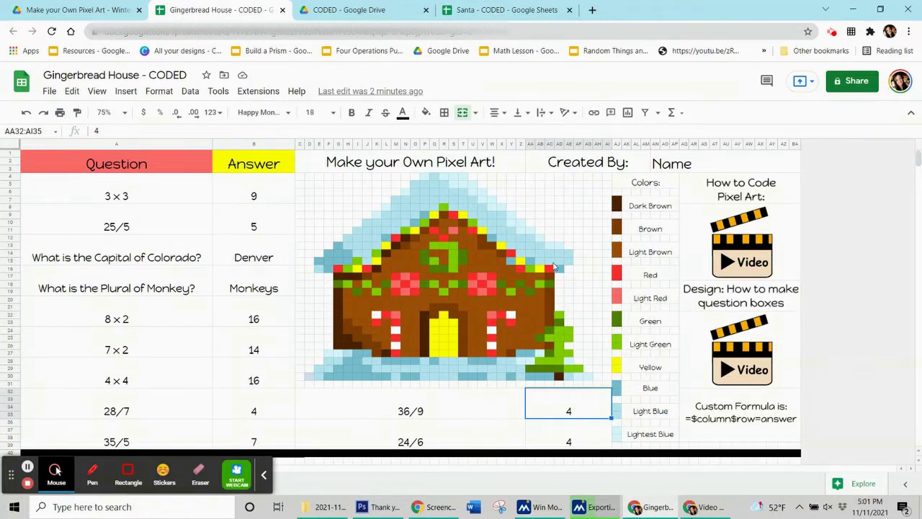
{"action": "left_click", "coordinate": [538, 440]}
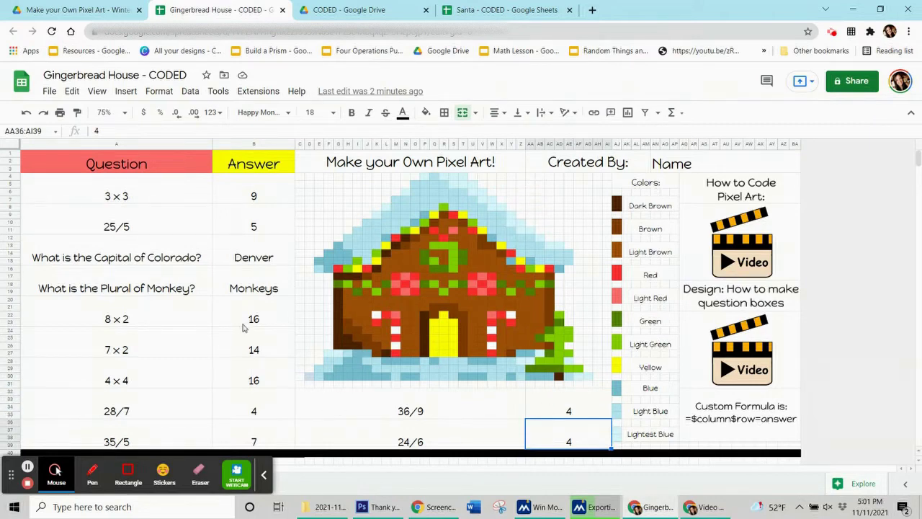
- Look up which custom fill color the red pixel in M17 uses
{"action": "left_click", "coordinate": [224, 198]}
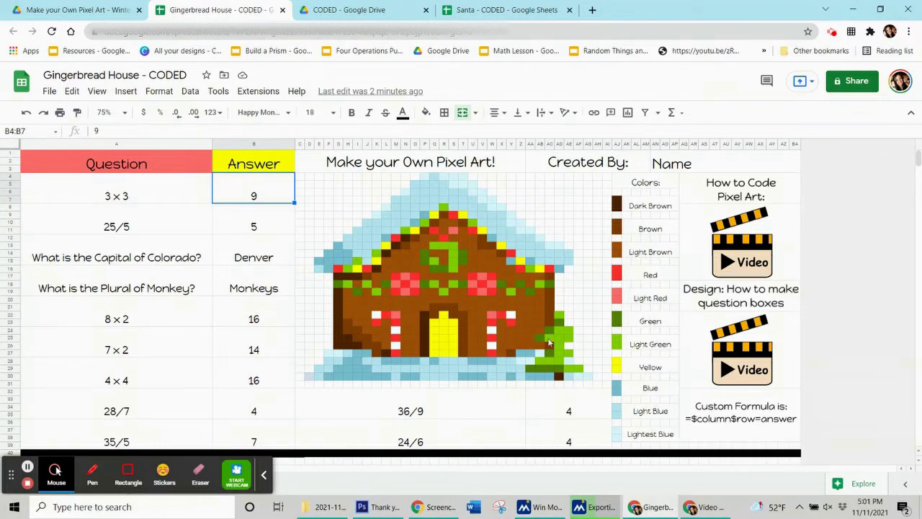
{"action": "left_click", "coordinate": [395, 277]}
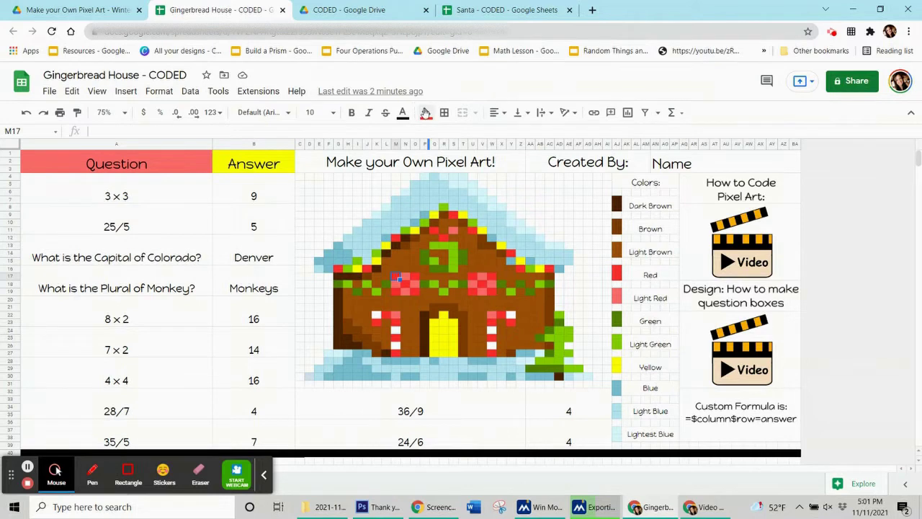
{"action": "left_click", "coordinate": [426, 113]}
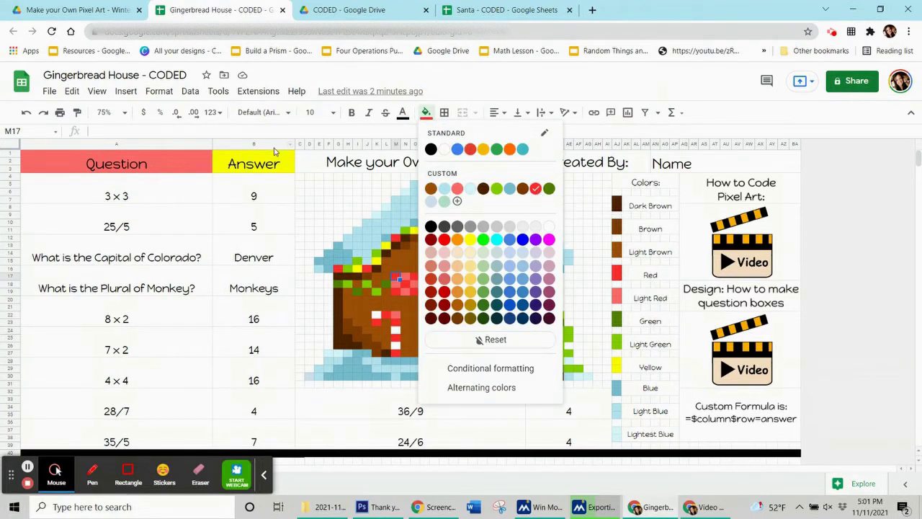
- Add a conditional formatting rule to the 3 x 3 answer cell B4:B7 that fills it with the custom red when it is not empty
{"action": "left_click", "coordinate": [275, 190]}
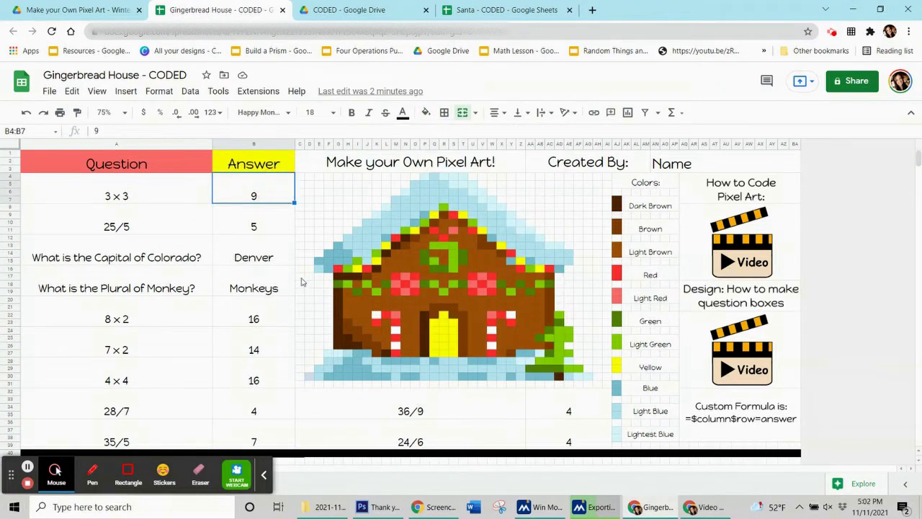
{"action": "left_click", "coordinate": [157, 91]}
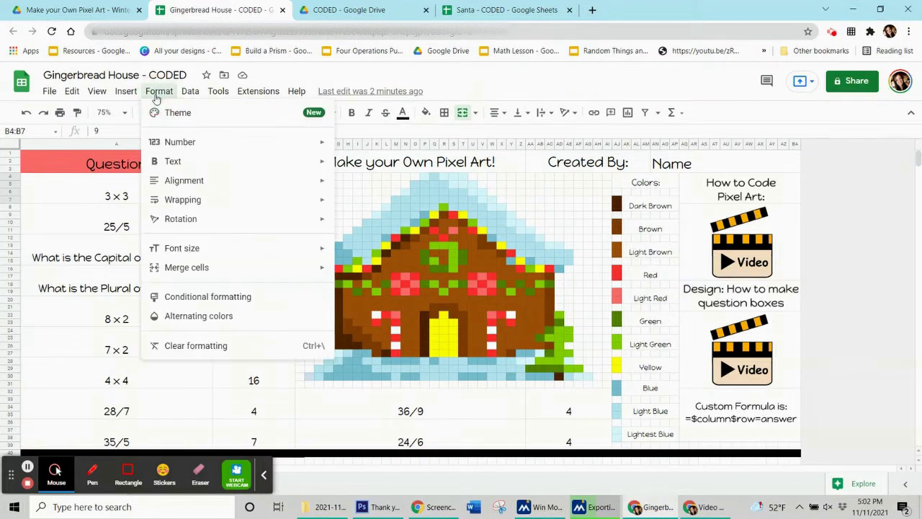
{"action": "left_click", "coordinate": [188, 300]}
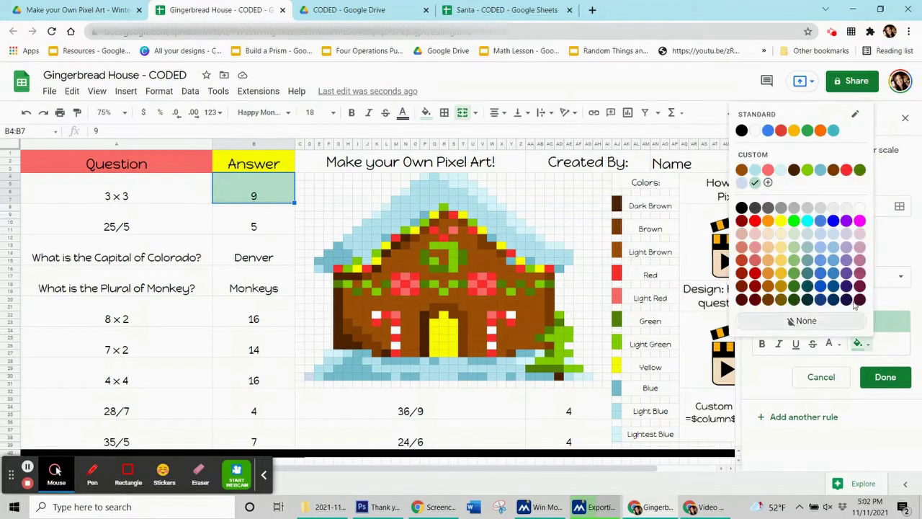
{"action": "left_click", "coordinate": [847, 170]}
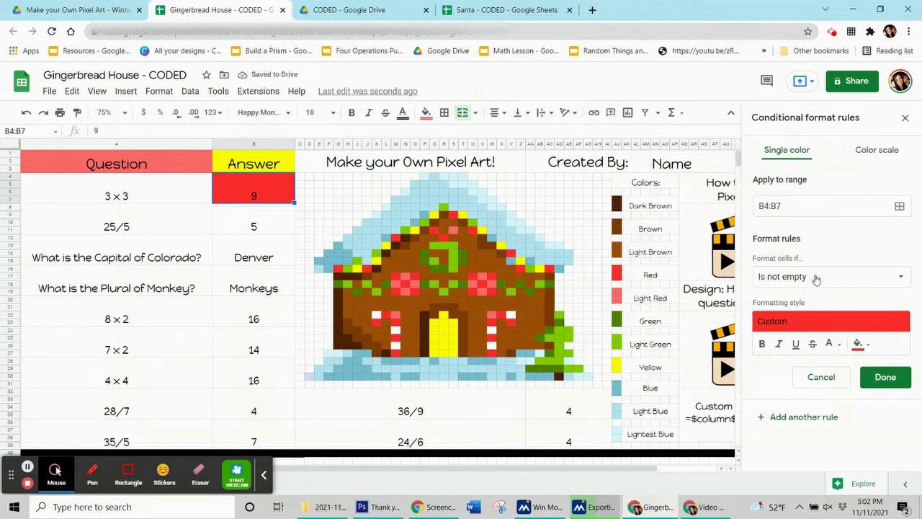
{"action": "left_click", "coordinate": [905, 118]}
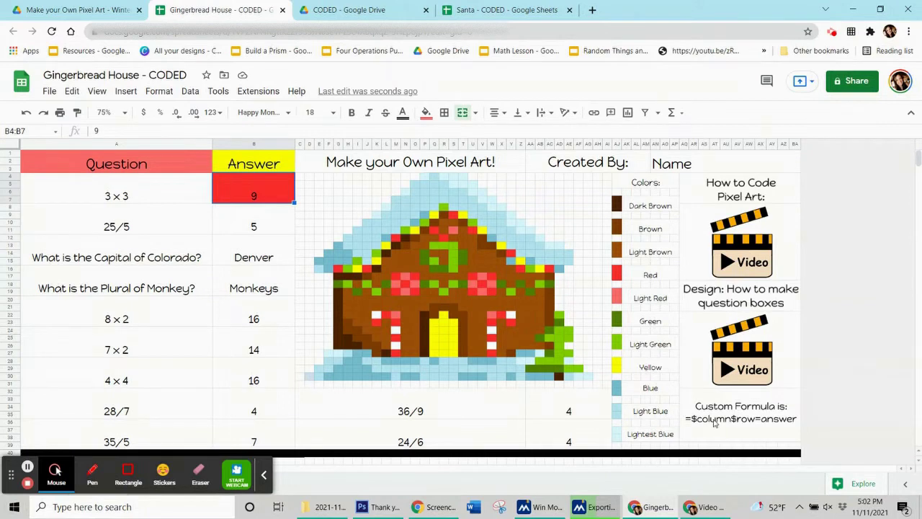
- Add a conditional formatting rule with the default not-empty condition and default style to the Custom Formula note in AQ32:BA38
{"action": "left_click", "coordinate": [717, 423]}
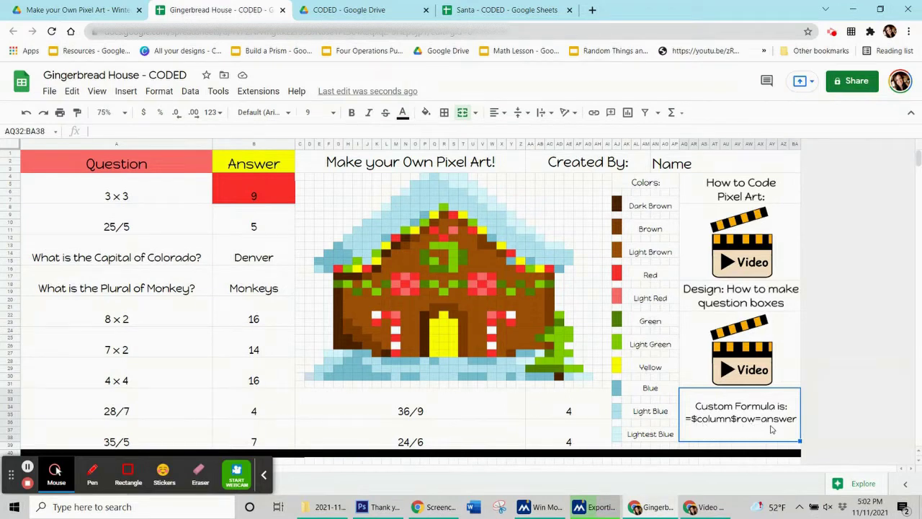
{"action": "left_click", "coordinate": [159, 92]}
{"action": "left_click", "coordinate": [224, 298]}
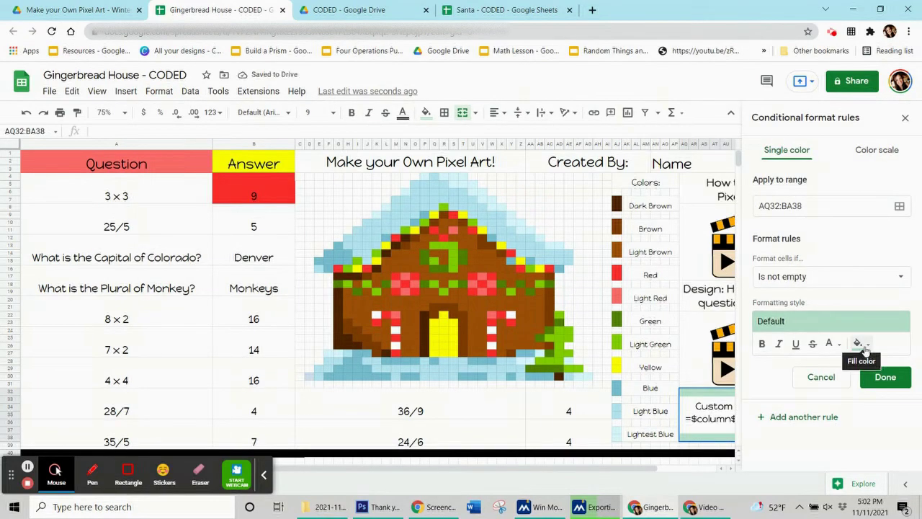
{"action": "left_click", "coordinate": [240, 180]}
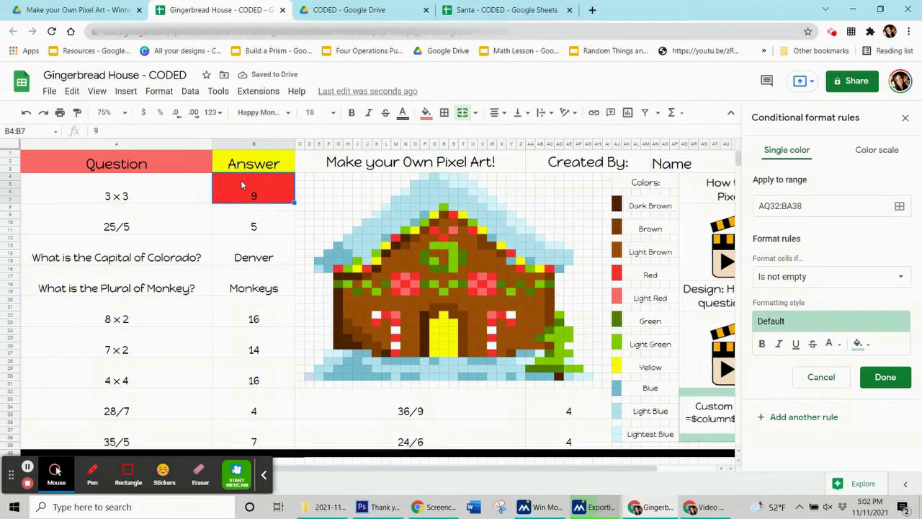
{"action": "left_click", "coordinate": [905, 118]}
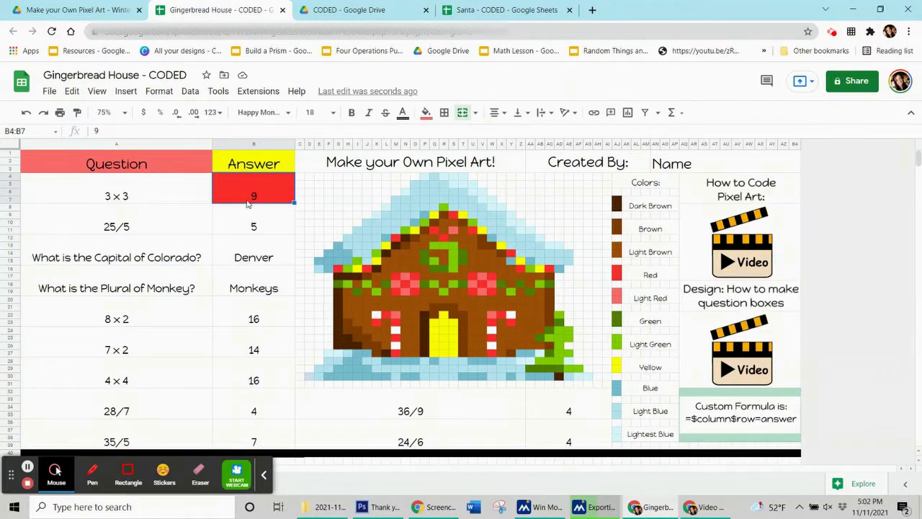
- Change the condition of the red rule on B4:B7 to the custom formula =$b$4=9 and save the rule
{"action": "left_click", "coordinate": [159, 90]}
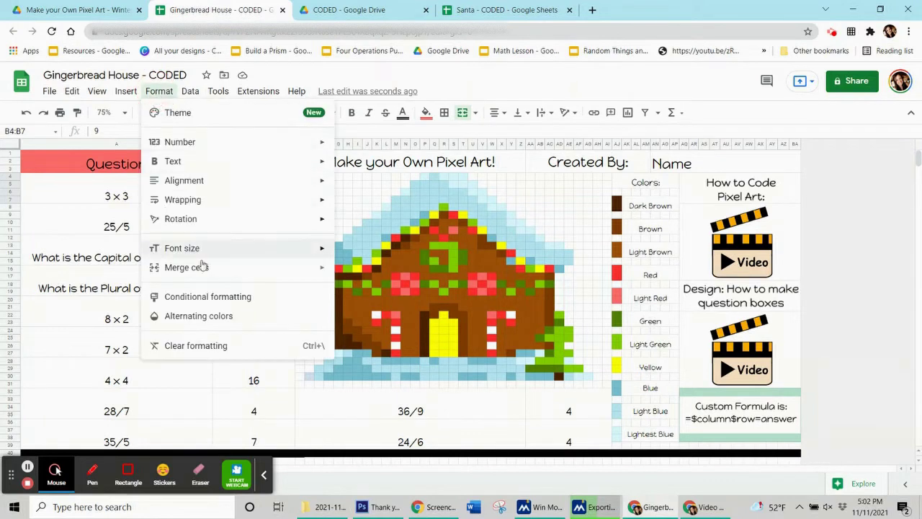
{"action": "left_click", "coordinate": [221, 296]}
{"action": "left_click", "coordinate": [800, 160]}
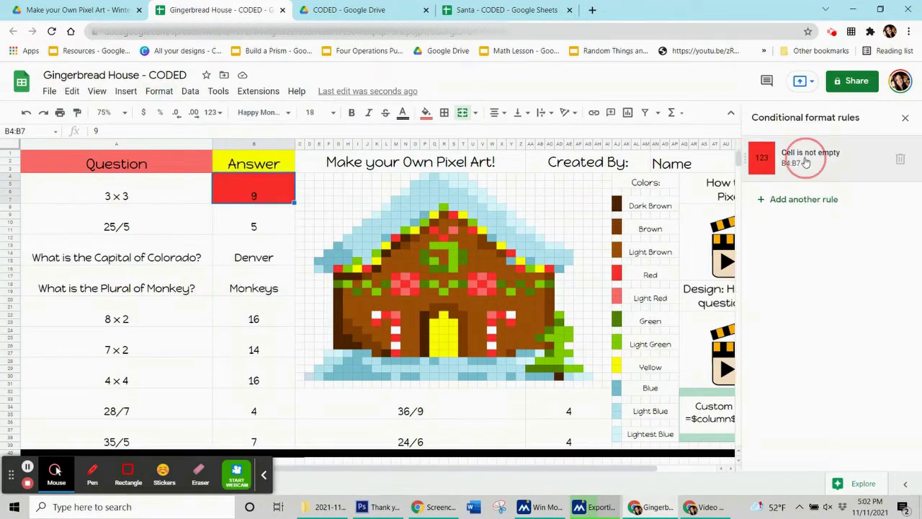
{"action": "left_click", "coordinate": [828, 277]}
{"action": "scroll", "coordinate": [805, 403], "scroll_direction": "down", "scroll_amount": 5}
{"action": "left_click", "coordinate": [796, 472]}
{"action": "left_click", "coordinate": [775, 305]}
{"action": "type", "text": "="}
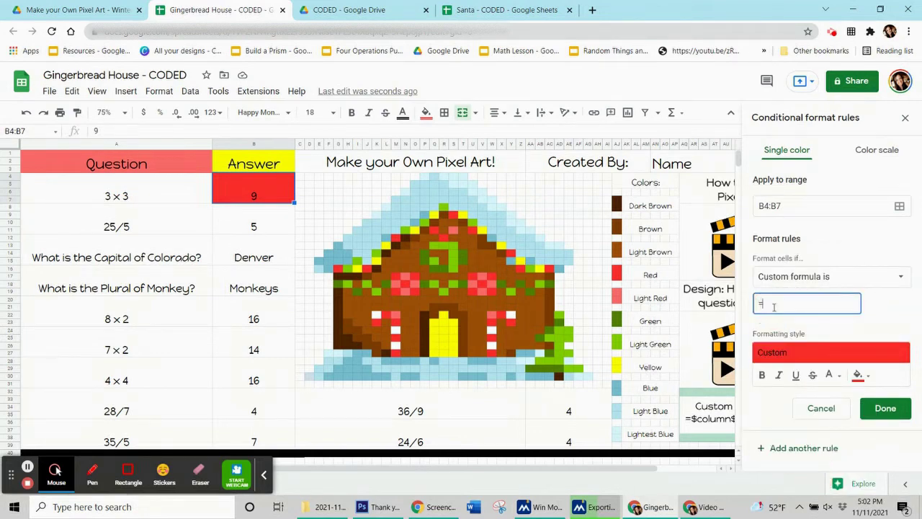
{"action": "type", "text": "$b$4=9"}
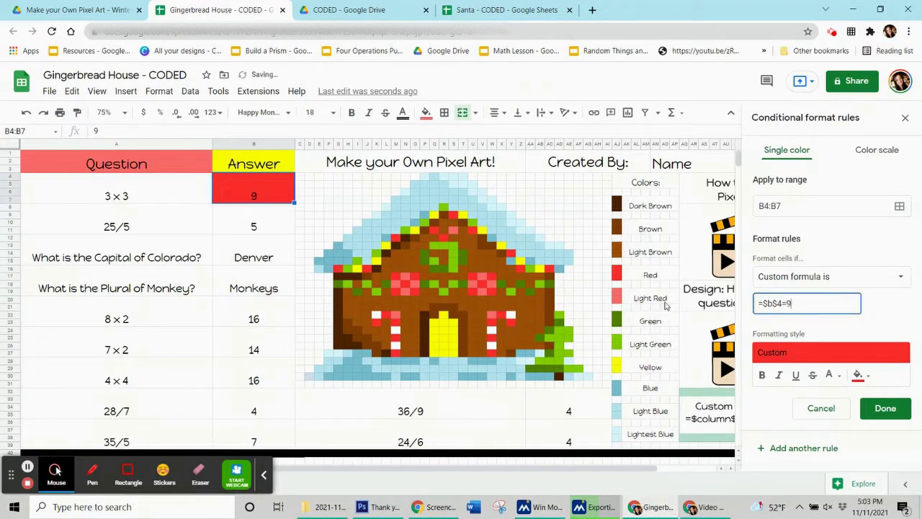
{"action": "left_click", "coordinate": [885, 408]}
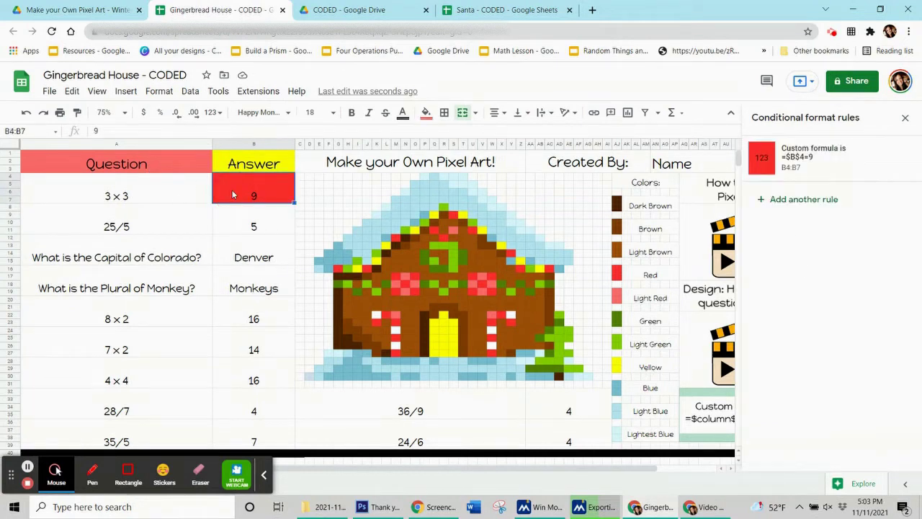
- Test the formula rule by clearing the answer in B4 and entering 9 again
{"action": "key", "text": "Delete"}
{"action": "type", "text": "9"}
{"action": "left_click", "coordinate": [247, 226]}
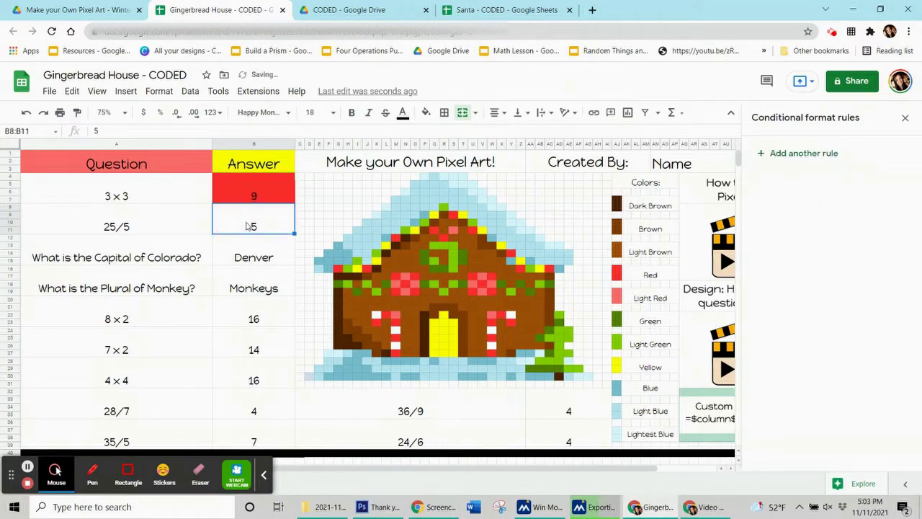
- Compare the conditional formatting rules of the answer cell B4 with those of the red pixels J16 and N18
{"action": "left_click", "coordinate": [249, 189]}
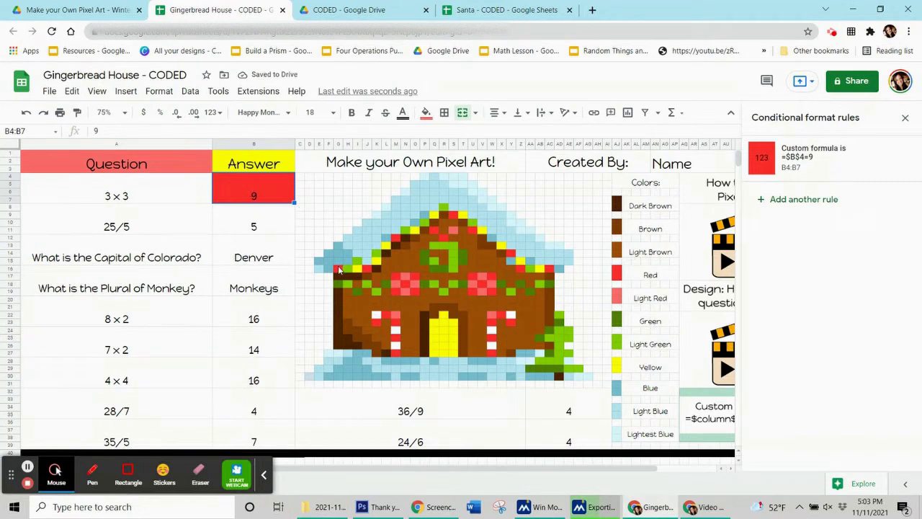
{"action": "left_click", "coordinate": [366, 269]}
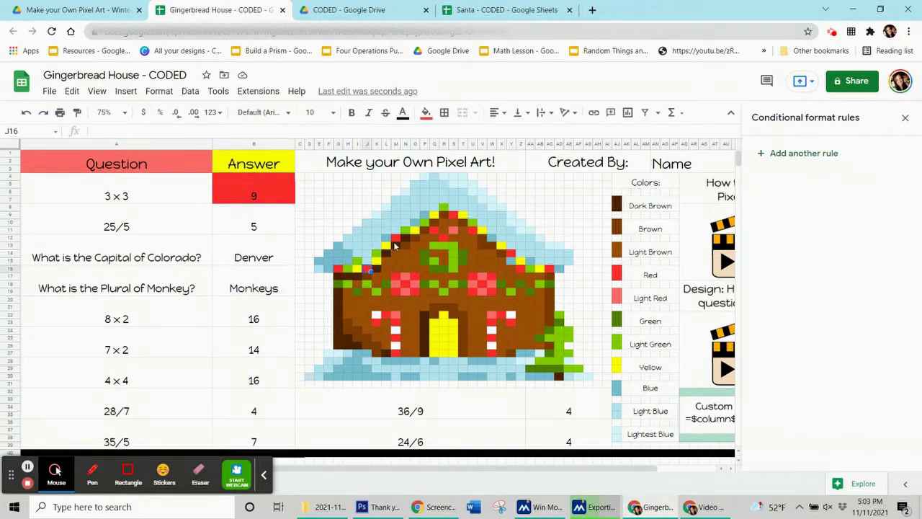
{"action": "left_click", "coordinate": [260, 191]}
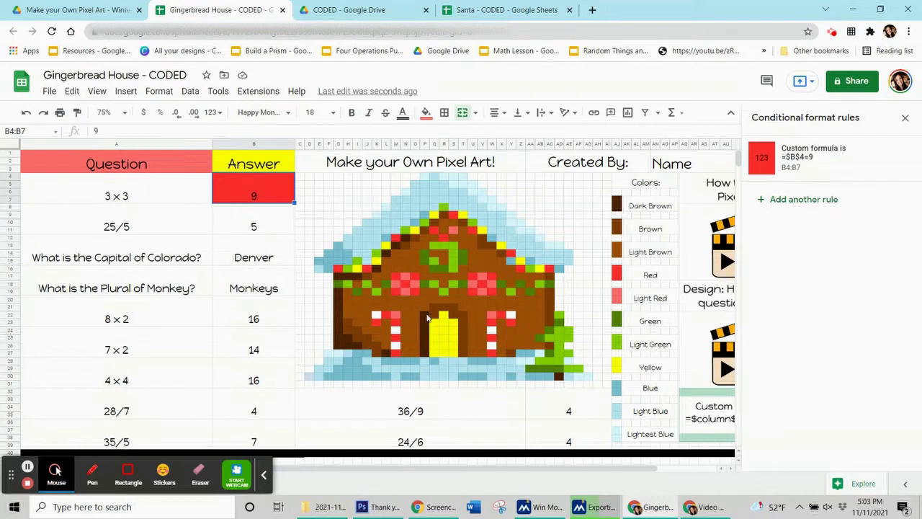
{"action": "left_click", "coordinate": [406, 285]}
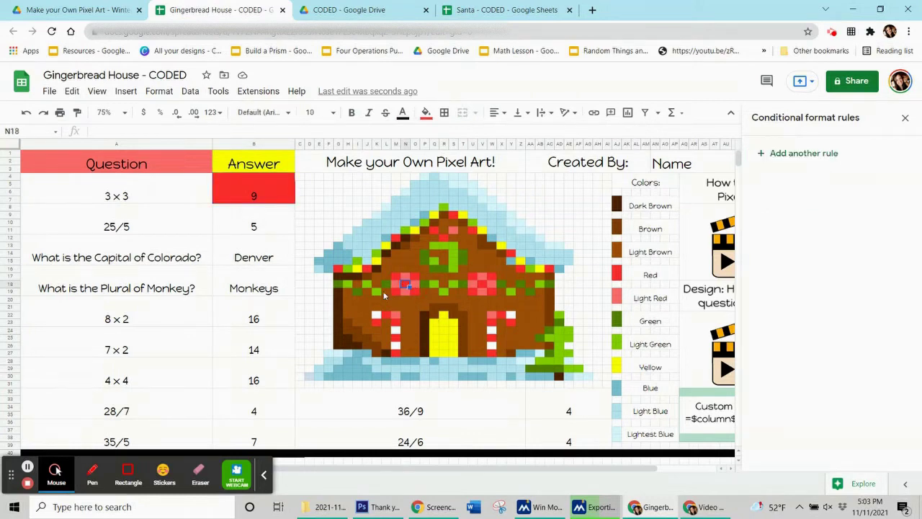
- Open the data range selection of the =$B$4=9 rule and move its dialog clear of the pixel art
{"action": "left_click", "coordinate": [273, 203]}
{"action": "left_click", "coordinate": [795, 157]}
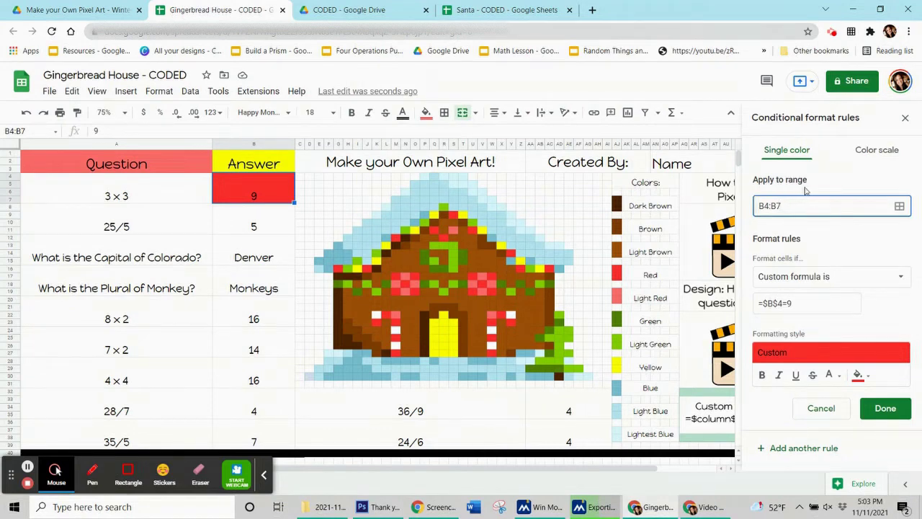
{"action": "left_click_drag", "start_coordinate": [787, 210], "coordinate": [762, 207]}
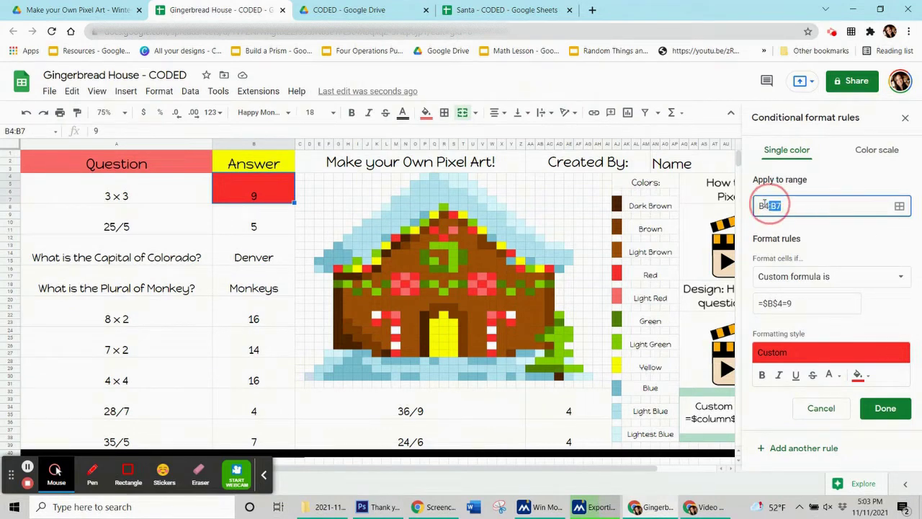
{"action": "left_click", "coordinate": [900, 206]}
{"action": "left_click_drag", "start_coordinate": [515, 216], "coordinate": [256, 239]}
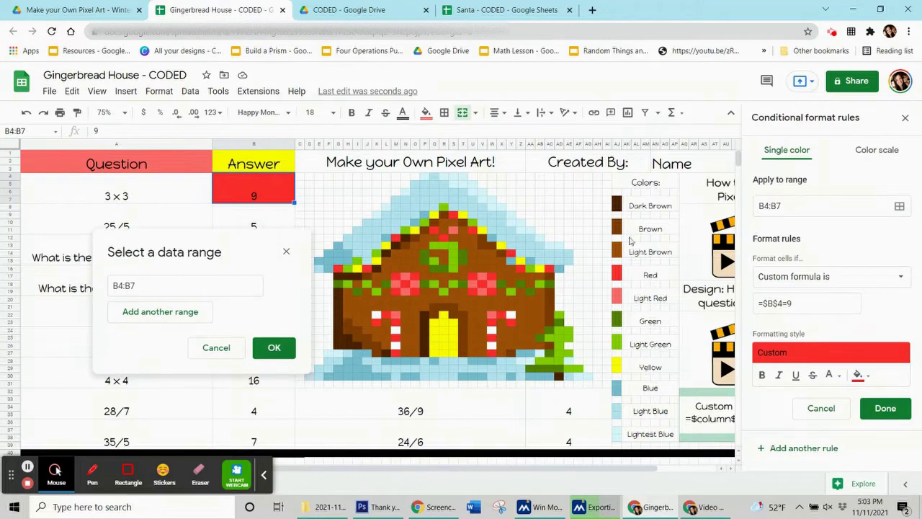
{"action": "left_click_drag", "start_coordinate": [208, 241], "coordinate": [178, 243]}
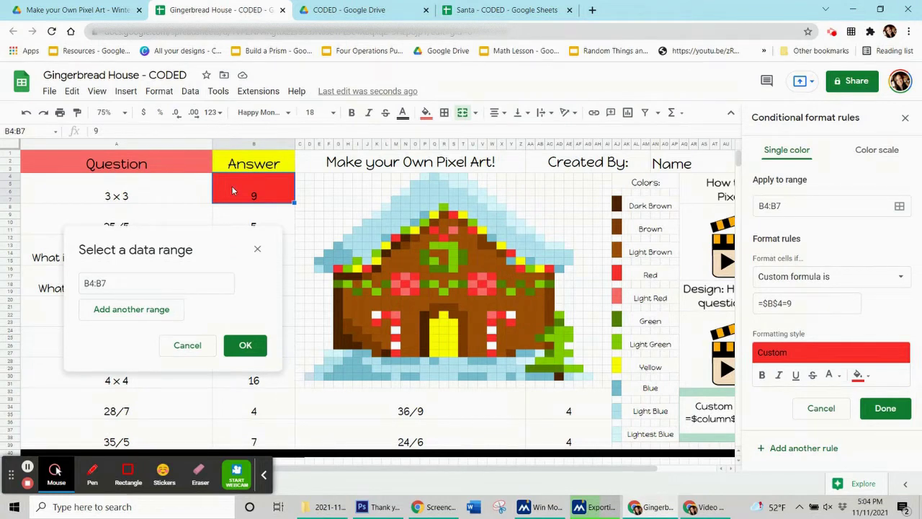
- Add the red pixels G16, J16, M17, M19, N18, O19 and O17 to the rule's ranges
{"action": "left_click", "coordinate": [340, 271], "text": "ctrl"}
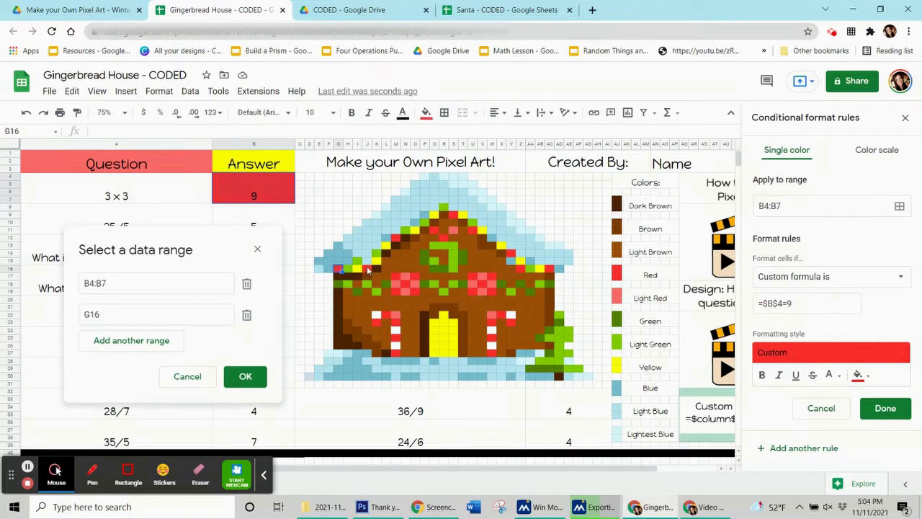
{"action": "left_click", "coordinate": [367, 271], "text": "ctrl"}
{"action": "left_click", "coordinate": [397, 279], "text": "ctrl"}
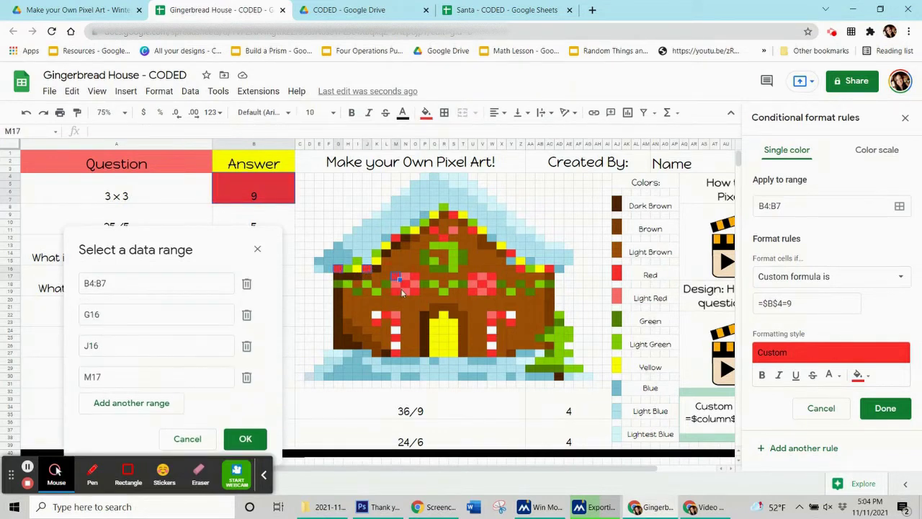
{"action": "left_click", "coordinate": [396, 293], "text": "ctrl"}
{"action": "left_click", "coordinate": [406, 287], "text": "ctrl"}
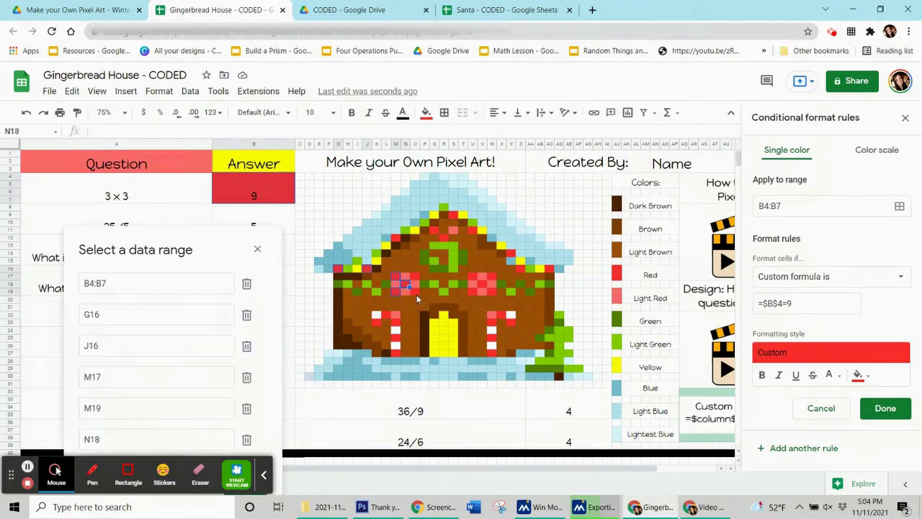
{"action": "left_click", "coordinate": [414, 291], "text": "ctrl"}
{"action": "left_click", "coordinate": [415, 270], "text": "ctrl"}
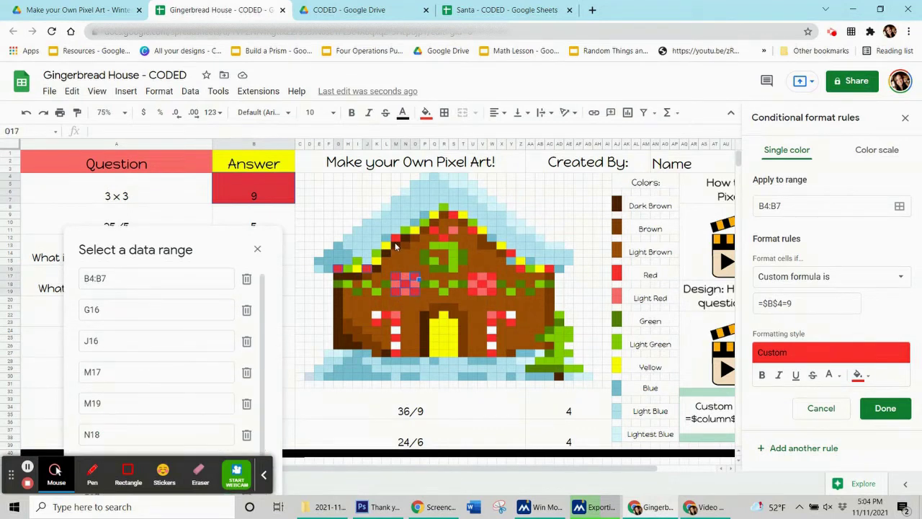
- Add the red roof pixels M12, Q11, R12, S9, U11, AC16, Z16 and Y14 as further ranges of the rule
{"action": "left_click", "coordinate": [398, 239], "text": "ctrl"}
{"action": "left_click", "coordinate": [433, 229], "text": "ctrl"}
{"action": "left_click", "coordinate": [441, 233], "text": "ctrl"}
{"action": "left_click", "coordinate": [453, 216], "text": "ctrl"}
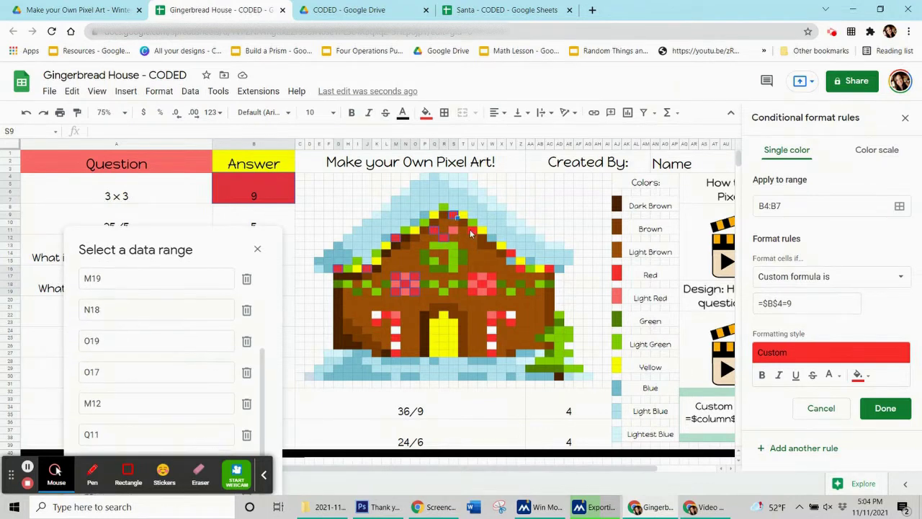
{"action": "left_click", "coordinate": [515, 271], "text": "ctrl"}
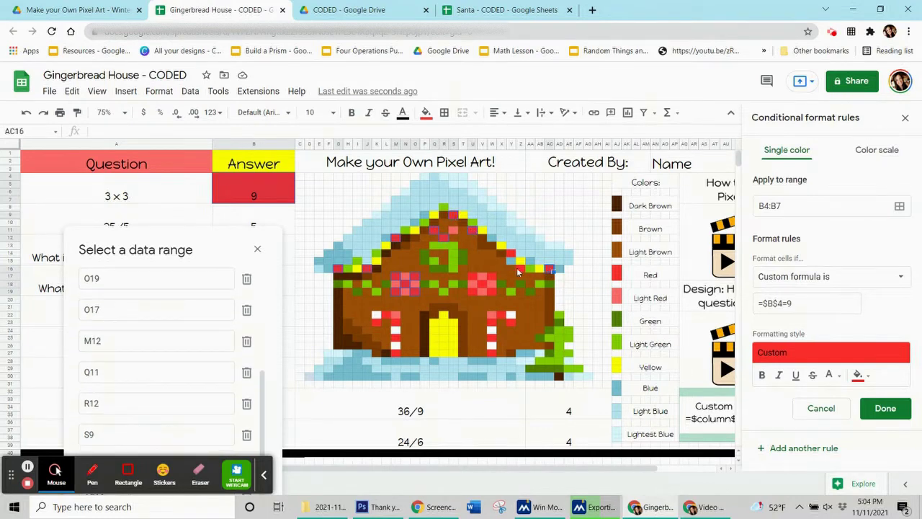
{"action": "left_click", "coordinate": [502, 270], "text": "ctrl"}
{"action": "left_click", "coordinate": [509, 254], "text": "ctrl"}
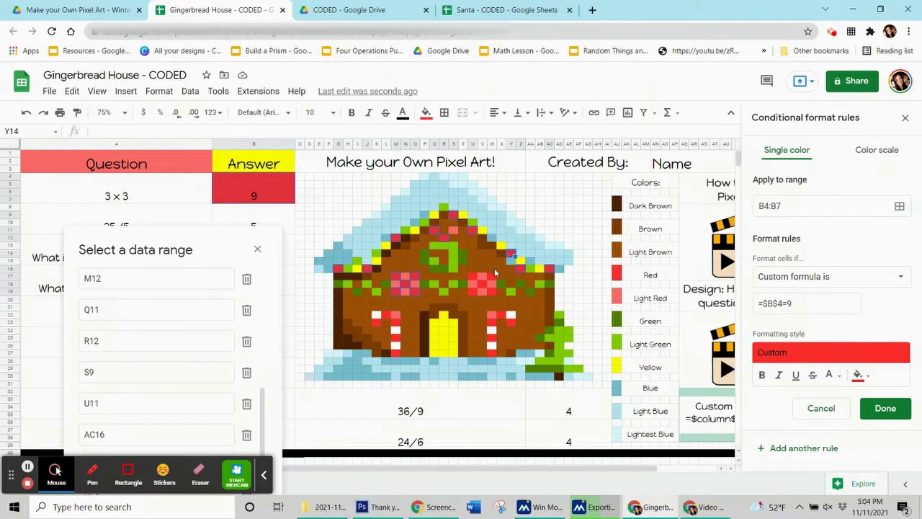
- Add the red pixels W17, U17, V18, U19 and W19 of the right-hand window to the rule's ranges
{"action": "left_click", "coordinate": [490, 275], "text": "ctrl"}
{"action": "left_click", "coordinate": [476, 278], "text": "ctrl"}
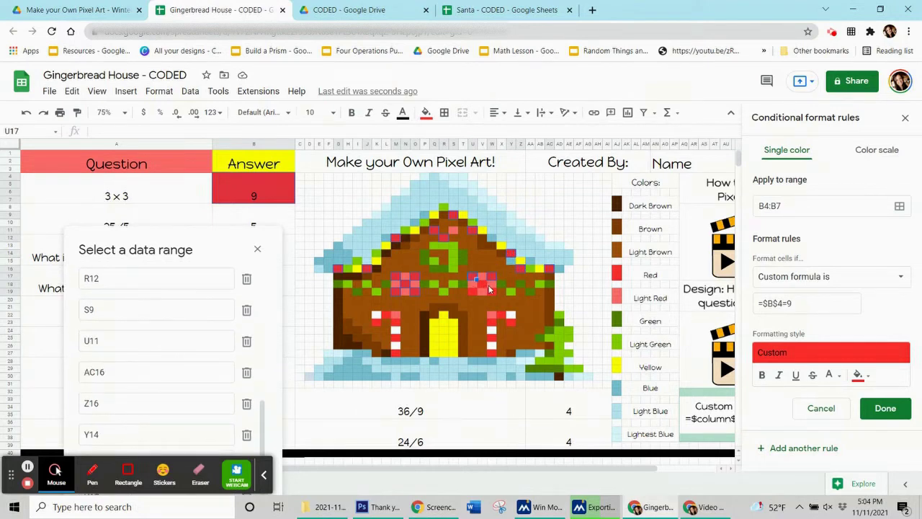
{"action": "left_click", "coordinate": [478, 287], "text": "ctrl"}
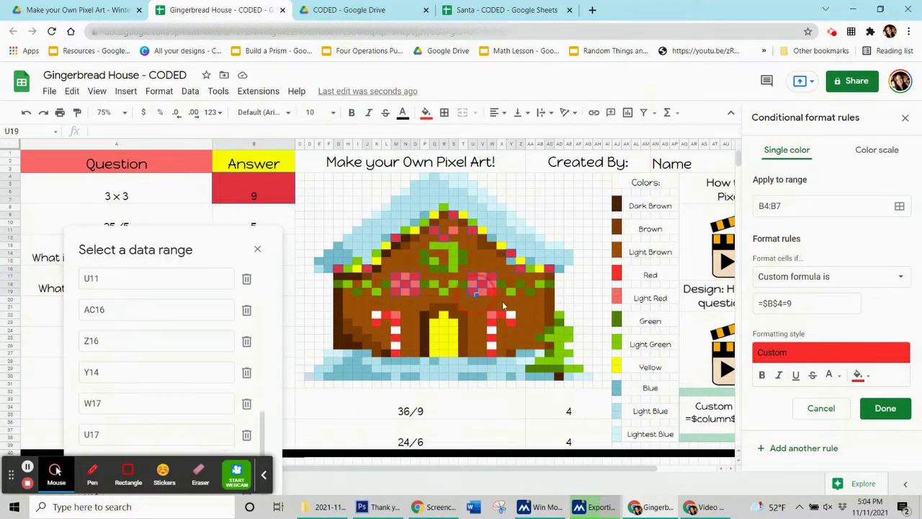
{"action": "left_click", "coordinate": [492, 293], "text": "ctrl"}
- Add the red pixels Y23, X22, W23, W25 and W27 of the right-hand candy cane to the ranges
{"action": "left_click", "coordinate": [511, 319], "text": "ctrl"}
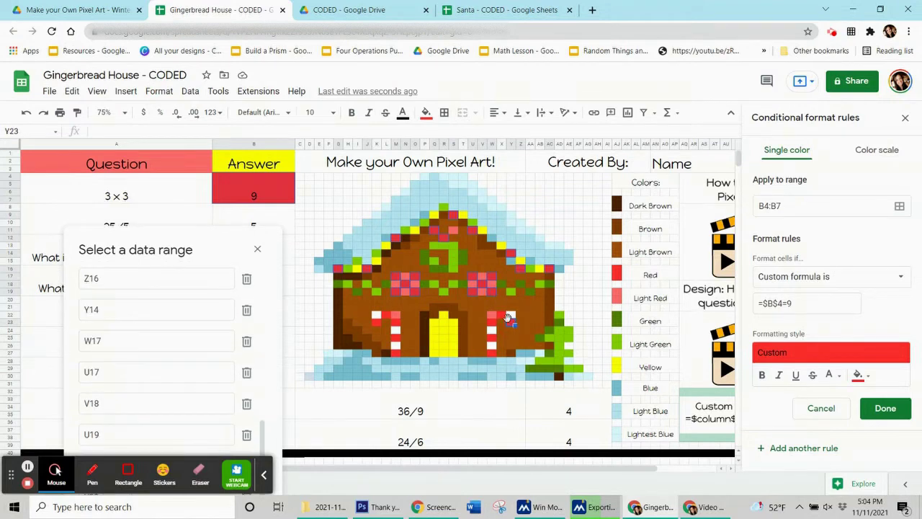
{"action": "left_click", "coordinate": [503, 319], "text": "ctrl"}
{"action": "left_click", "coordinate": [496, 327], "text": "ctrl"}
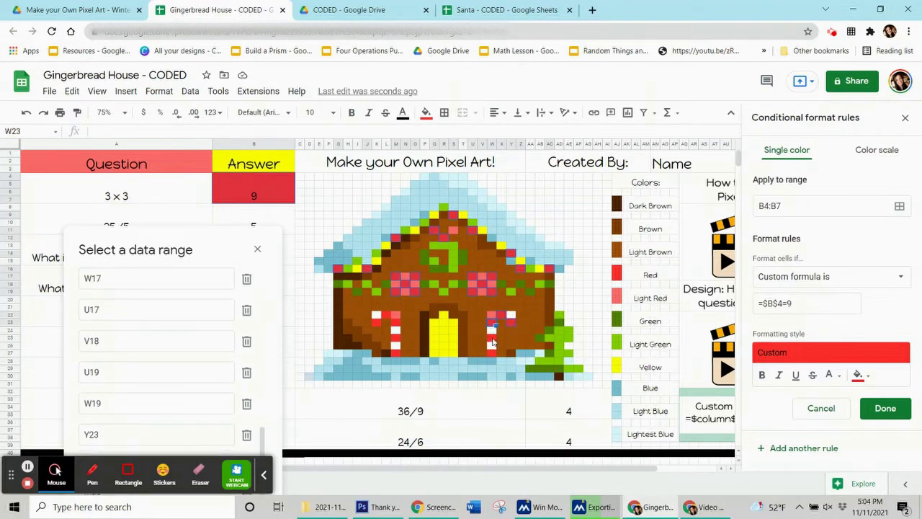
{"action": "left_click", "coordinate": [494, 353], "text": "ctrl"}
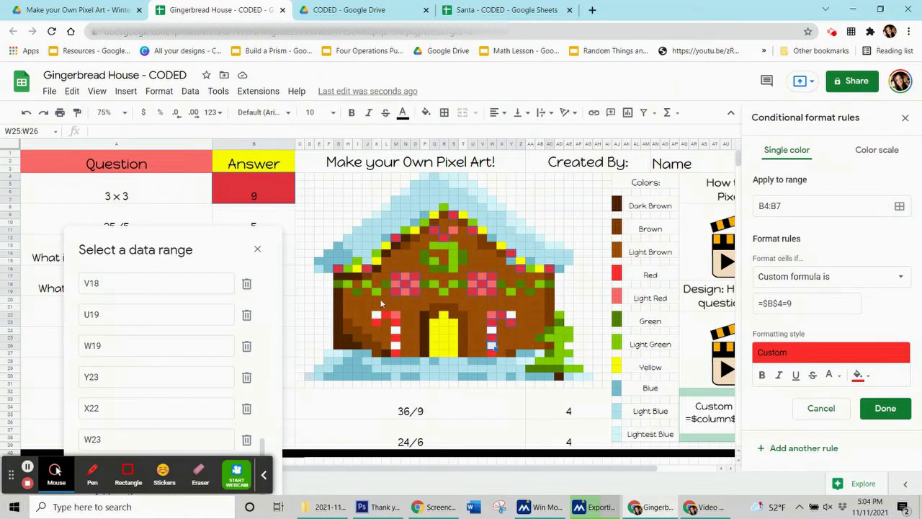
{"action": "left_click_drag", "start_coordinate": [494, 353], "coordinate": [497, 366]}
{"action": "left_click", "coordinate": [491, 349]}
{"action": "left_click", "coordinate": [491, 356]}
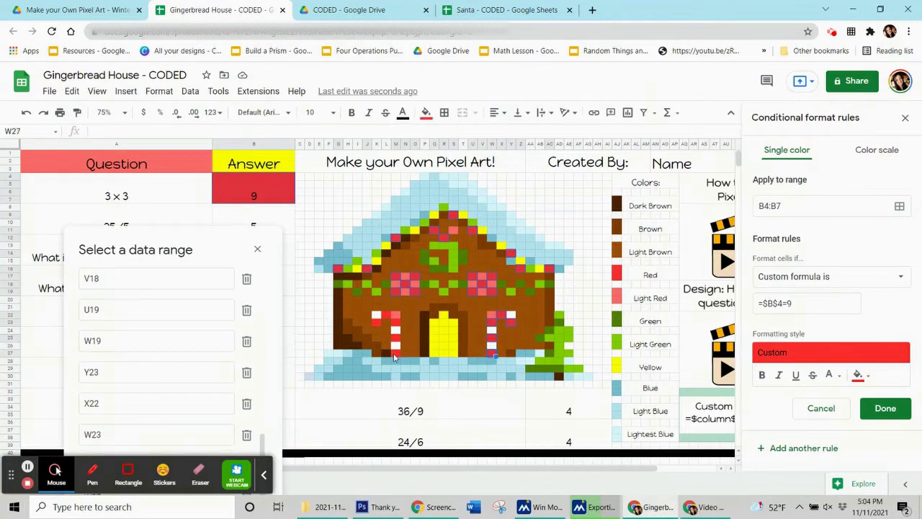
- Add the red pixels M27, M25, M23, L22 and K23 of the left-hand candy cane to the ranges
{"action": "left_click", "coordinate": [398, 348]}
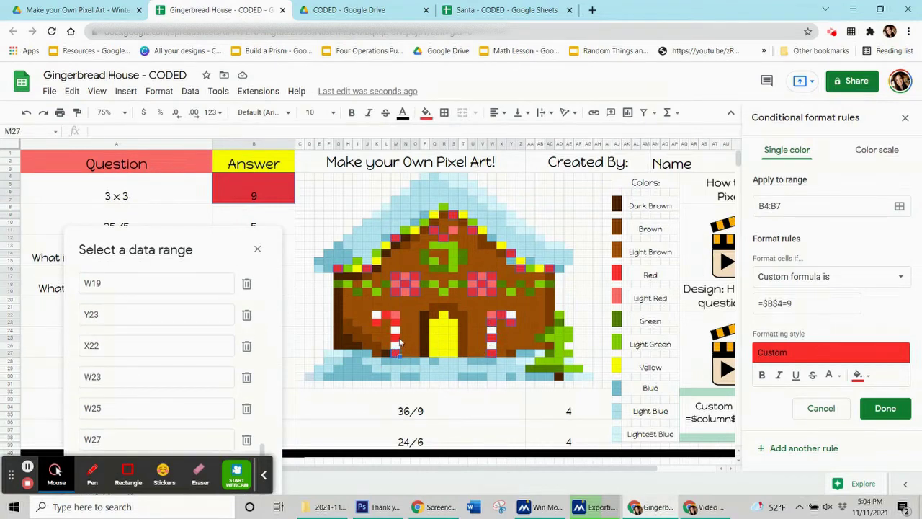
{"action": "left_click", "coordinate": [396, 332]}
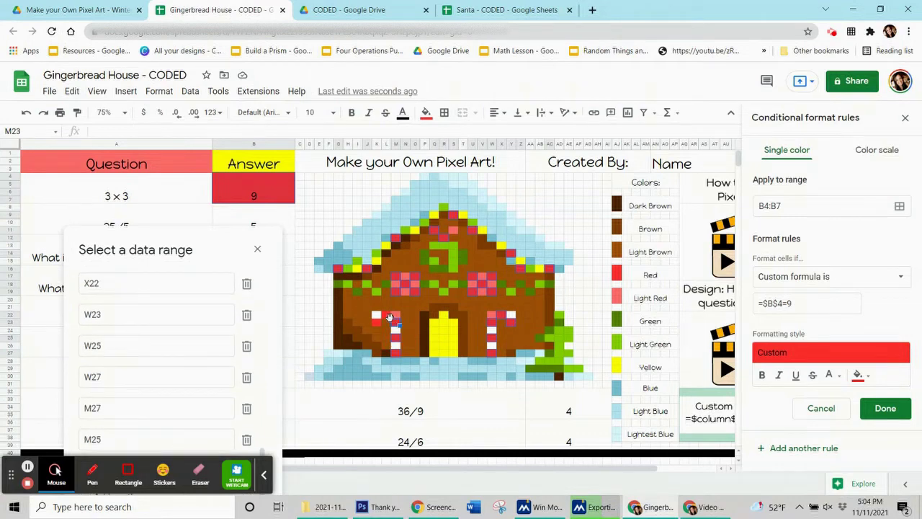
{"action": "left_click", "coordinate": [389, 318]}
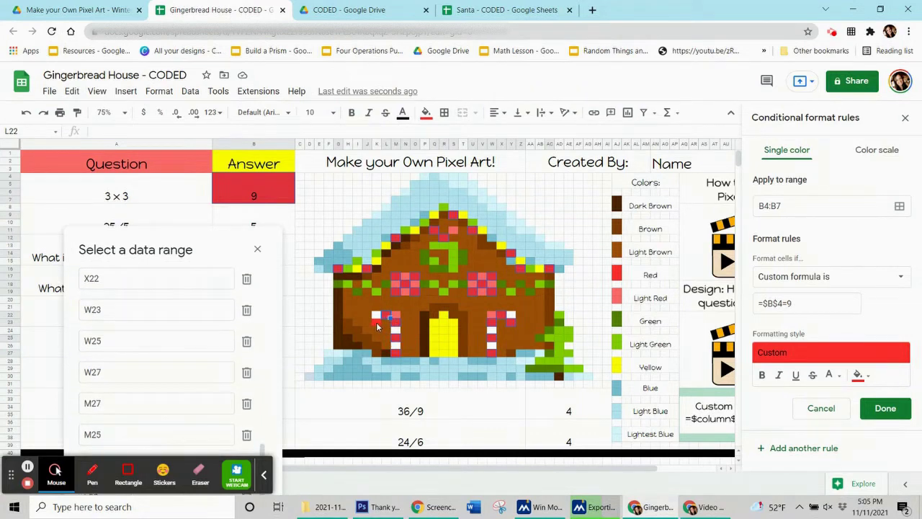
{"action": "left_click", "coordinate": [377, 327]}
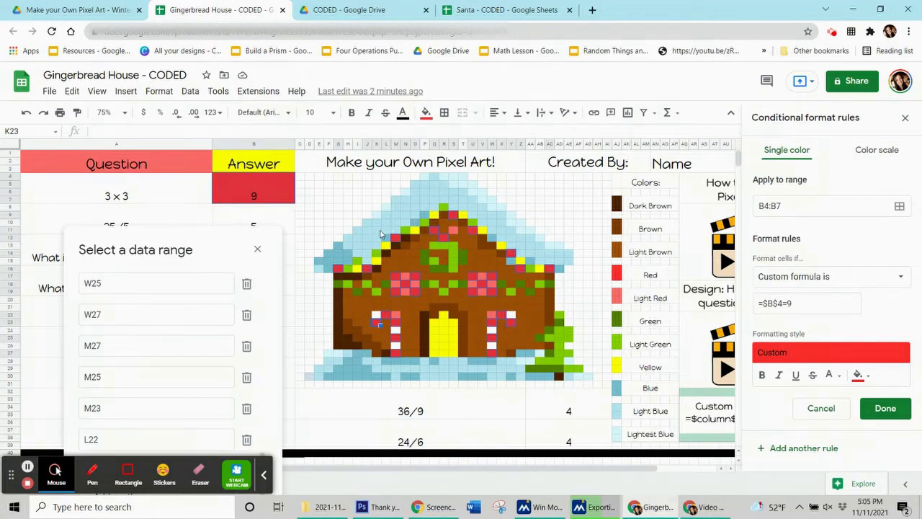
- Accept the extended data range and save the =$B$4=9 rule
{"action": "left_click", "coordinate": [192, 243]}
{"action": "left_click_drag", "start_coordinate": [155, 164], "coordinate": [139, 85]}
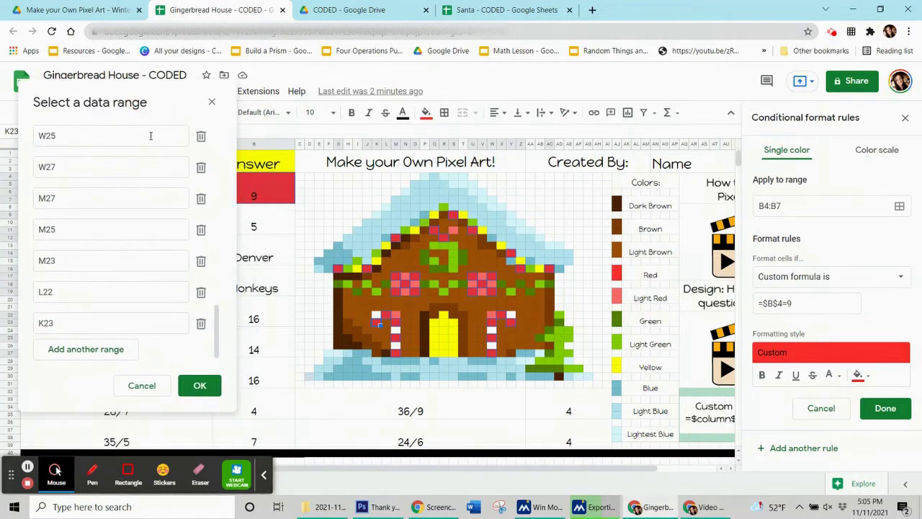
{"action": "left_click", "coordinate": [201, 385]}
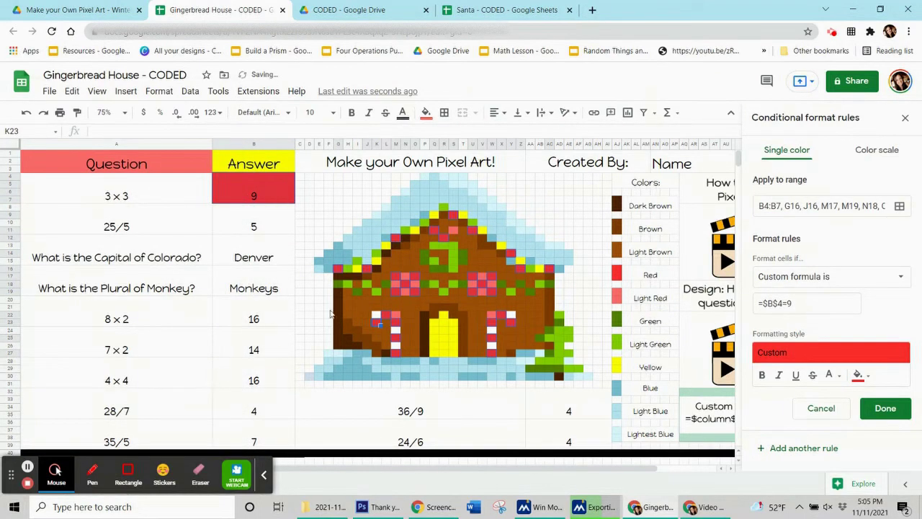
{"action": "left_click", "coordinate": [882, 417]}
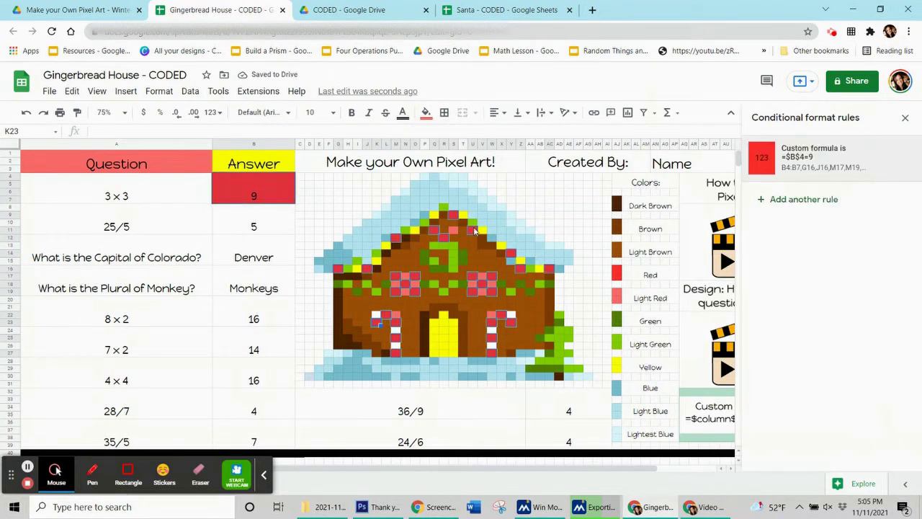
- Reset the manual fill color of the selected red pixels
{"action": "left_click", "coordinate": [425, 115]}
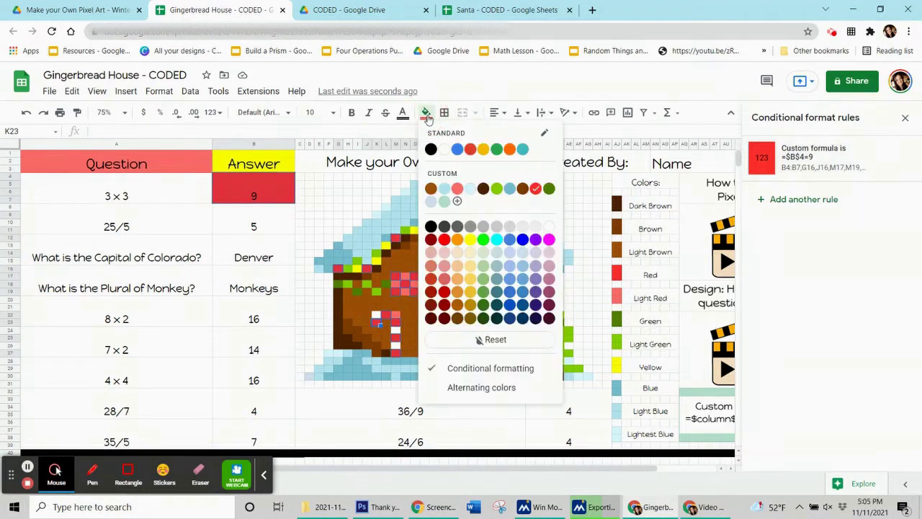
{"action": "left_click", "coordinate": [497, 341]}
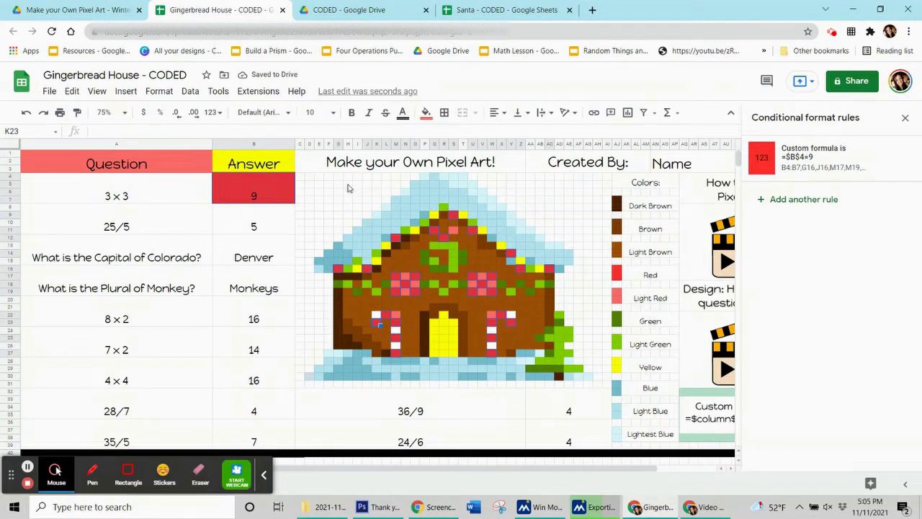
- Test the red pixel rule by clearing the 3 x 3 answer in B4 and entering 9 again
{"action": "left_click", "coordinate": [261, 188]}
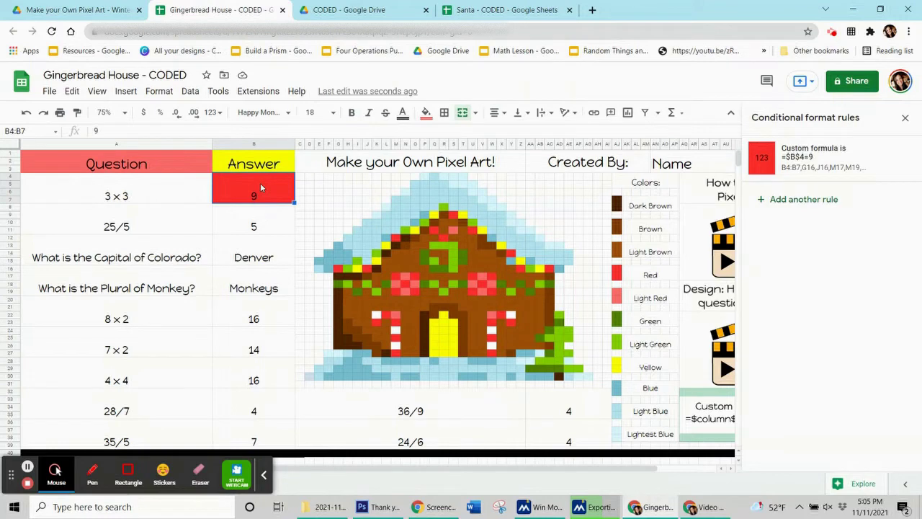
{"action": "key", "text": "Delete"}
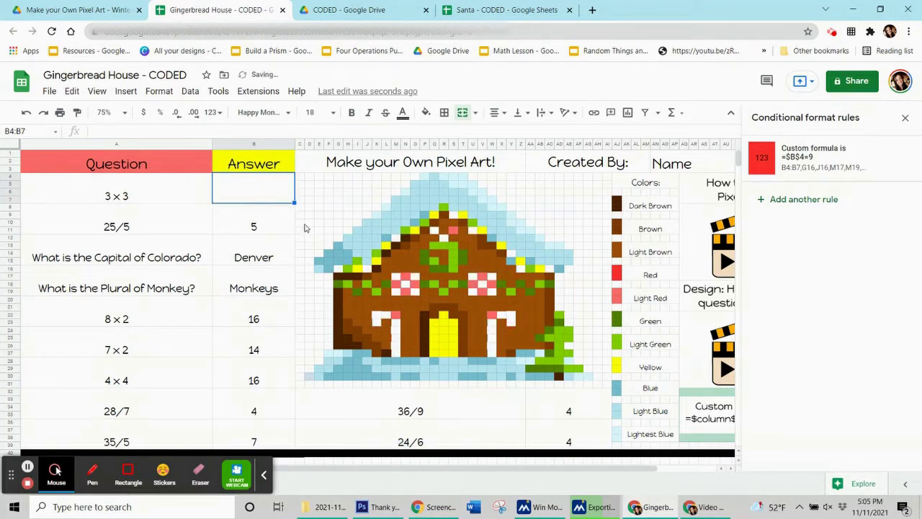
{"action": "left_click", "coordinate": [262, 196]}
{"action": "type", "text": "9"}
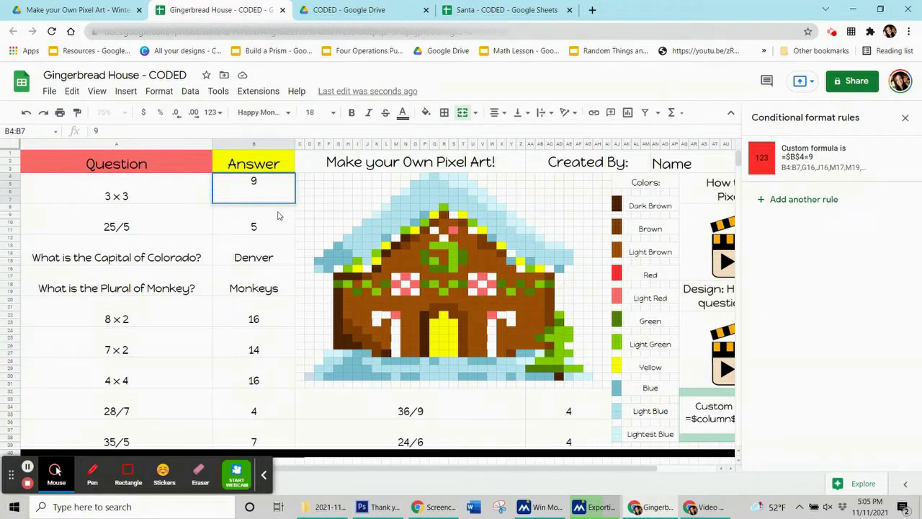
{"action": "key", "text": "Return"}
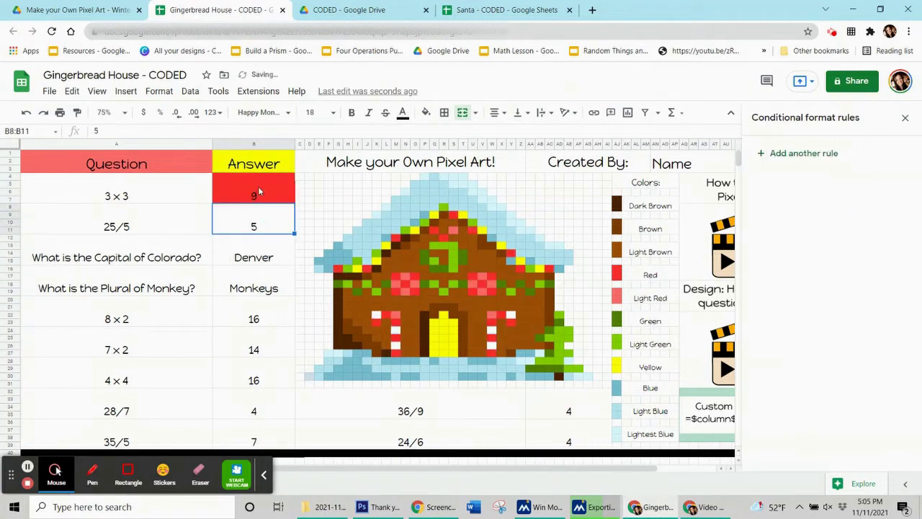
- Clear the answer in B4 and compare its conditional formatting rules with those of the 25/5 answer cell B8
{"action": "left_click", "coordinate": [258, 185]}
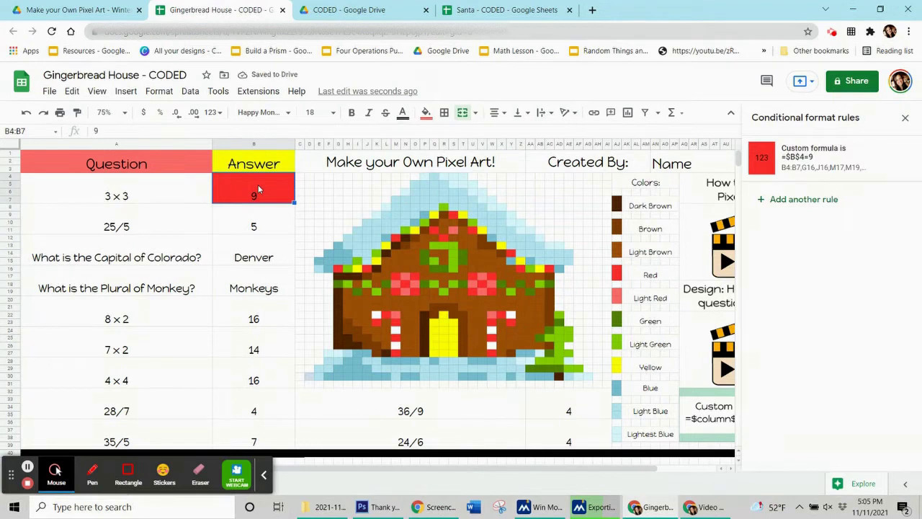
{"action": "key", "text": "Delete"}
{"action": "left_click", "coordinate": [268, 231]}
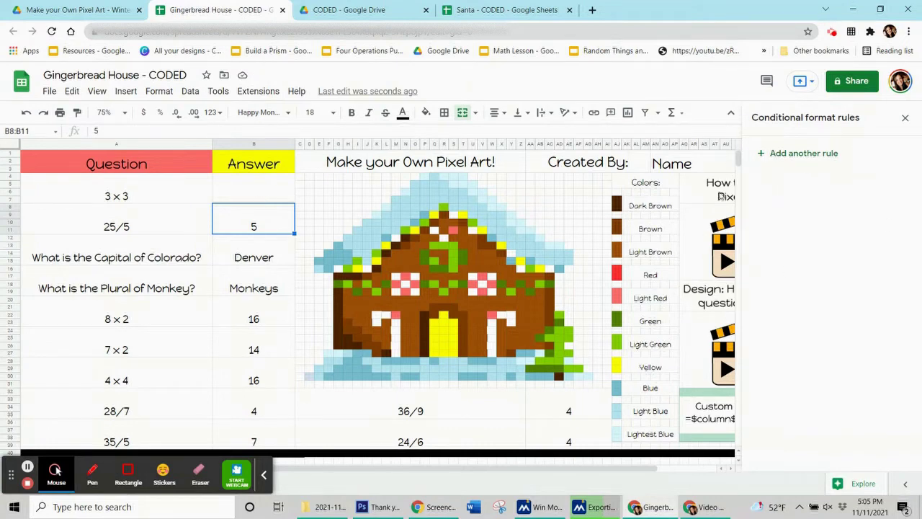
{"action": "left_click", "coordinate": [268, 195]}
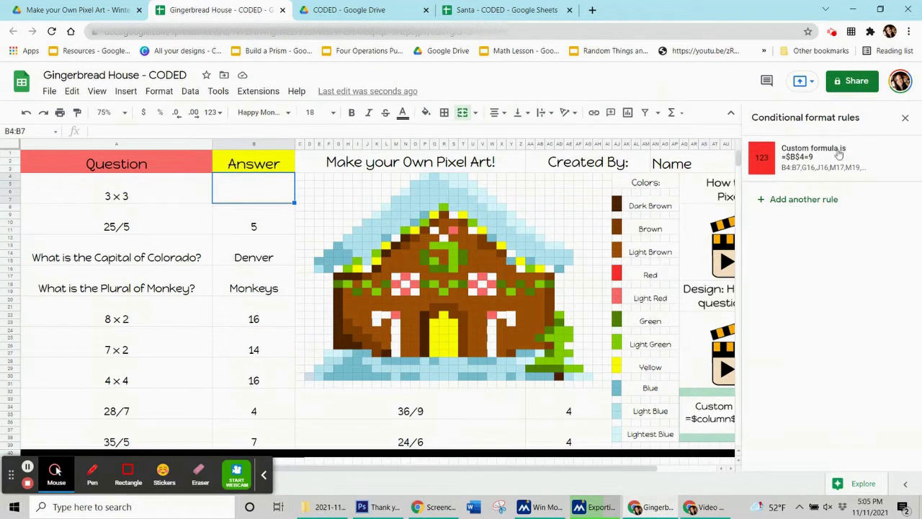
{"action": "left_click", "coordinate": [241, 221]}
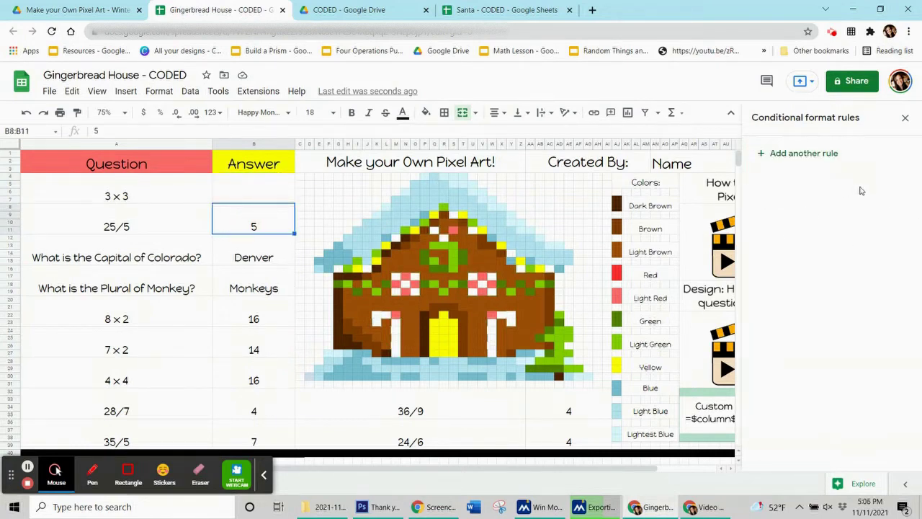
{"action": "left_click", "coordinate": [245, 196]}
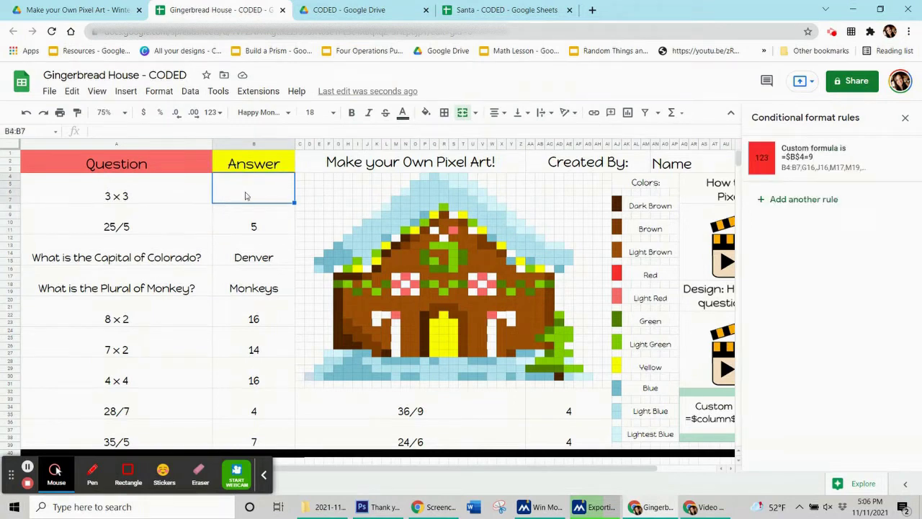
{"action": "left_click", "coordinate": [246, 224]}
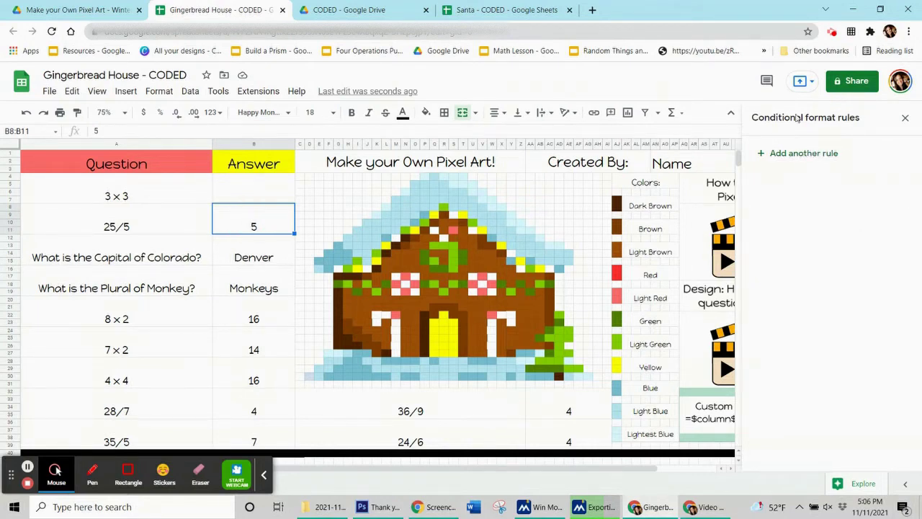
- Check which fill color the light green wreath pixel Q13 uses for the 25/5 answer's rule
{"action": "left_click", "coordinate": [159, 92]}
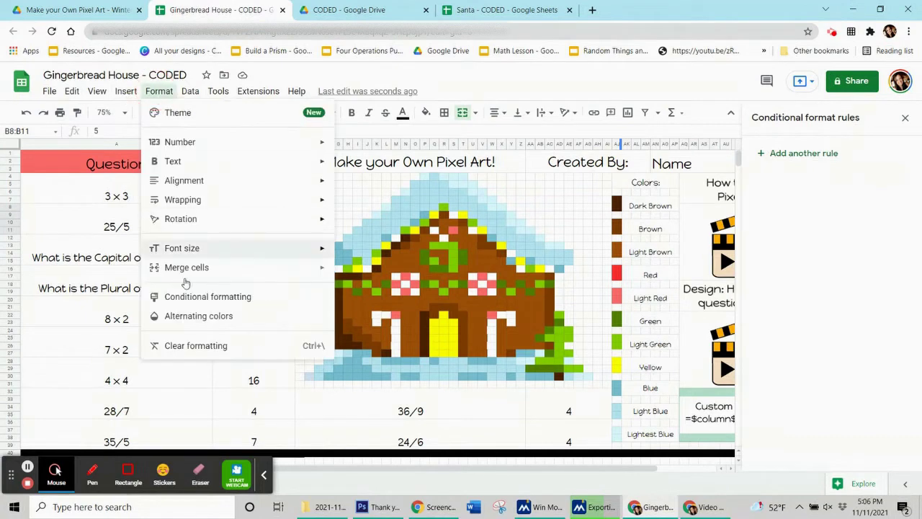
{"action": "left_click", "coordinate": [906, 324]}
{"action": "left_click", "coordinate": [236, 216]}
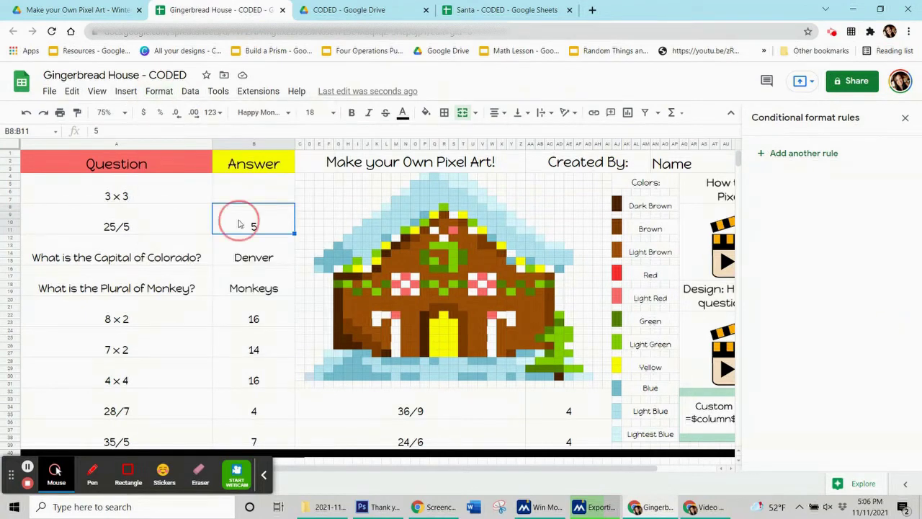
{"action": "key", "text": "Down"}
{"action": "left_click", "coordinate": [240, 223]}
{"action": "left_click", "coordinate": [407, 268]}
{"action": "left_click", "coordinate": [268, 219]}
{"action": "left_click", "coordinate": [435, 245]}
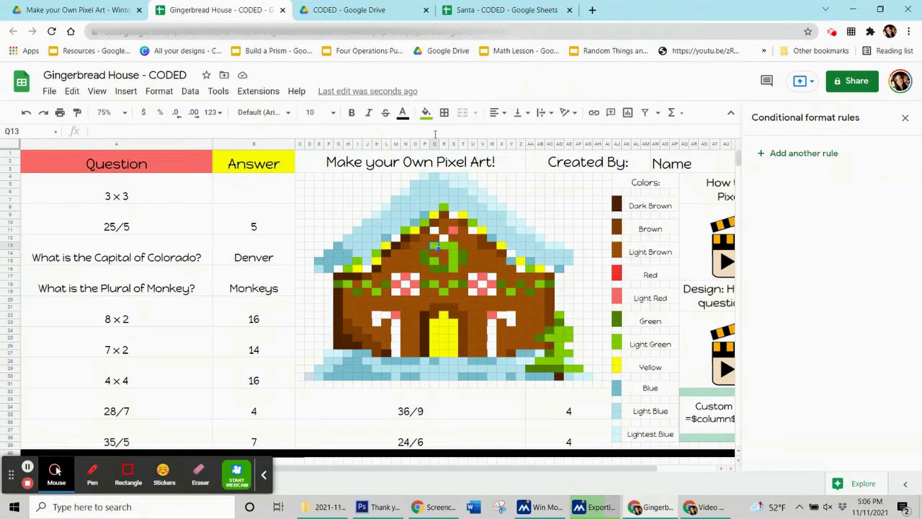
{"action": "left_click", "coordinate": [426, 113]}
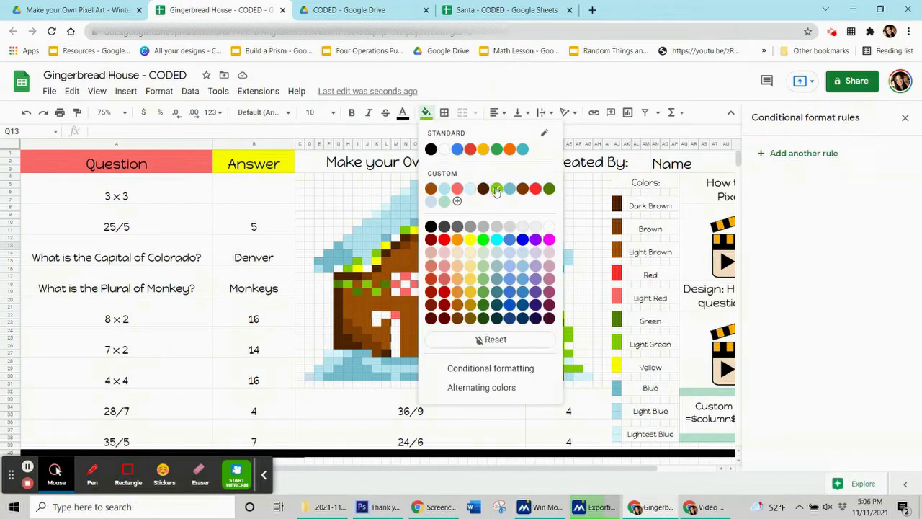
{"action": "left_click", "coordinate": [302, 223]}
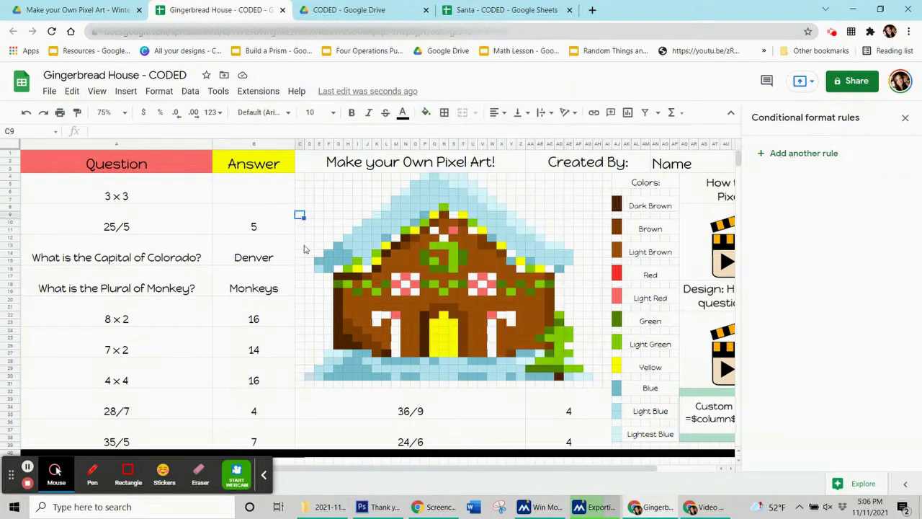
- Add a conditional formatting rule to the 25/5 answer cell B8:B11 with the custom light green fill
{"action": "left_click", "coordinate": [250, 220]}
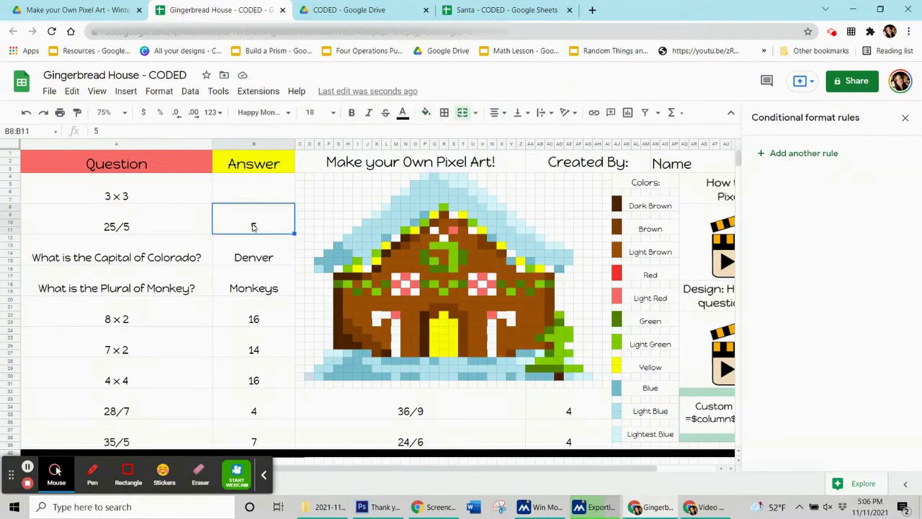
{"action": "left_click", "coordinate": [814, 154]}
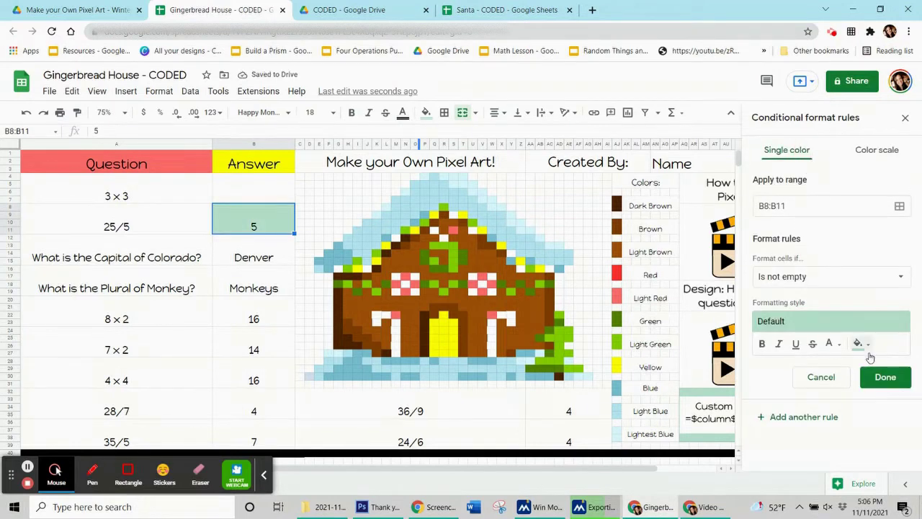
{"action": "left_click", "coordinate": [868, 349]}
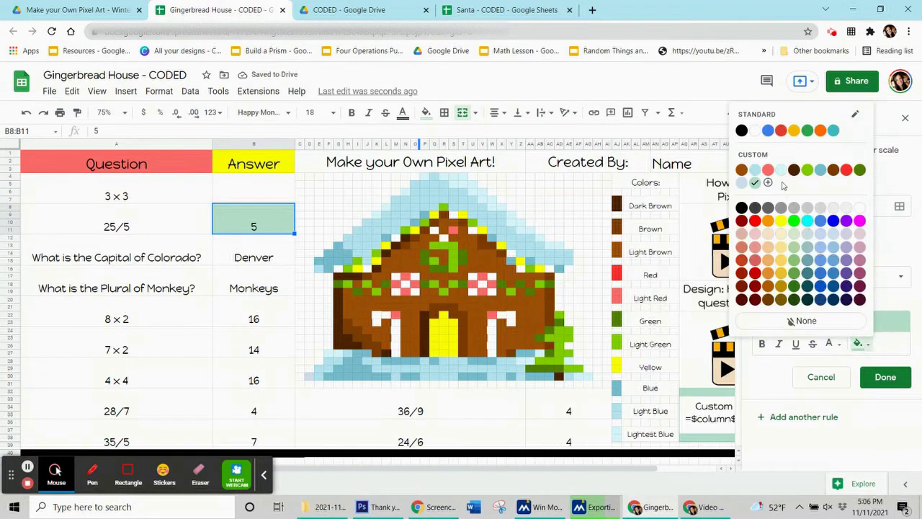
{"action": "left_click", "coordinate": [806, 171]}
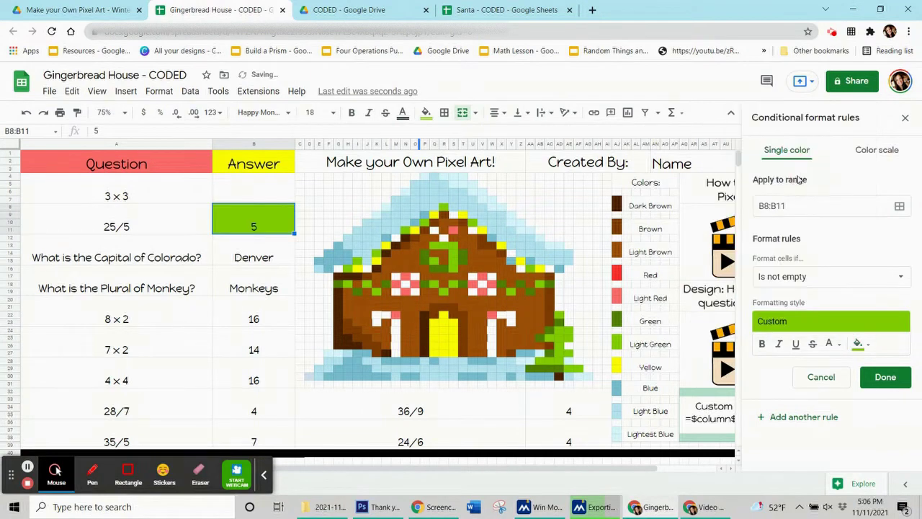
- Set the rule's condition to the custom formula =$b$8=5
{"action": "left_click", "coordinate": [797, 279]}
{"action": "scroll", "coordinate": [810, 317], "scroll_direction": "down", "scroll_amount": 3}
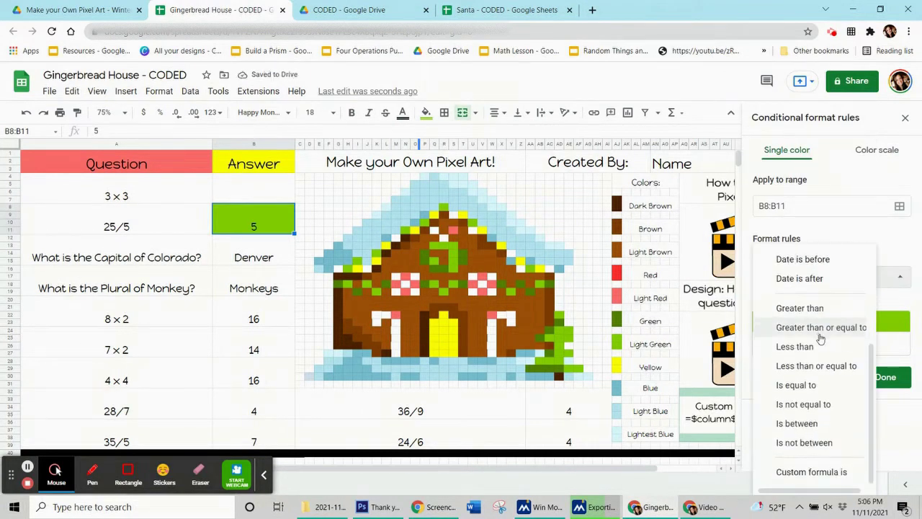
{"action": "left_click", "coordinate": [818, 472]}
{"action": "left_click", "coordinate": [783, 309]}
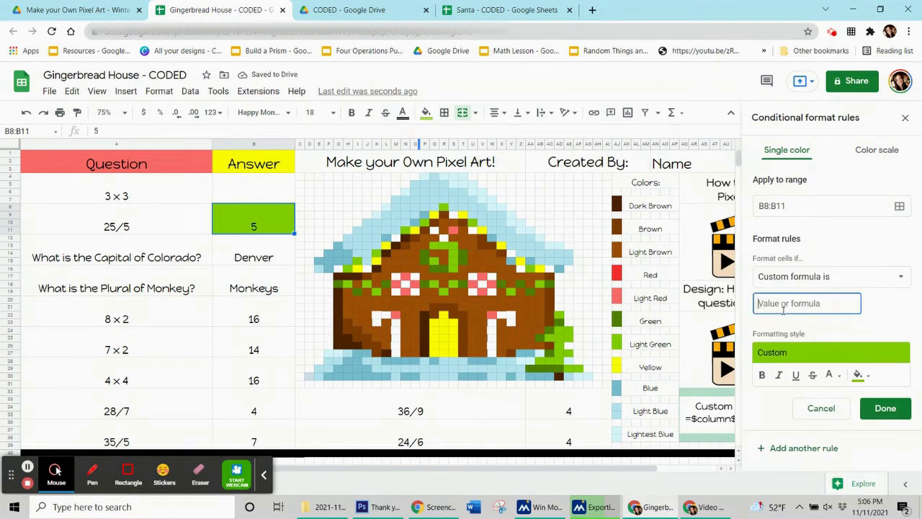
{"action": "type", "text": "=$b$8=5"}
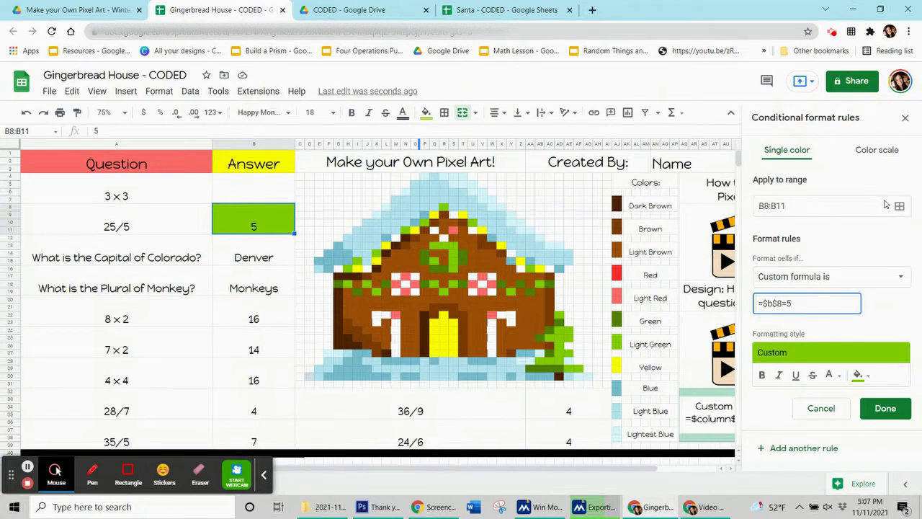
- Extend the rule's range with the light green roof-edge pixels H16, I15, K14, N11, R8, P10, U10 and AA16
{"action": "left_click", "coordinate": [899, 207]}
{"action": "left_click_drag", "start_coordinate": [502, 221], "coordinate": [177, 150]}
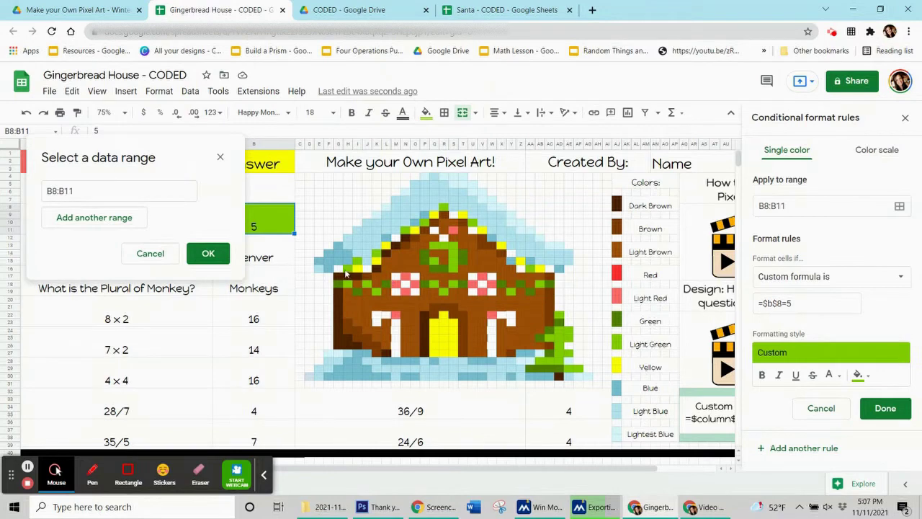
{"action": "left_click", "coordinate": [351, 267], "text": "ctrl"}
{"action": "left_click", "coordinate": [358, 260], "text": "ctrl"}
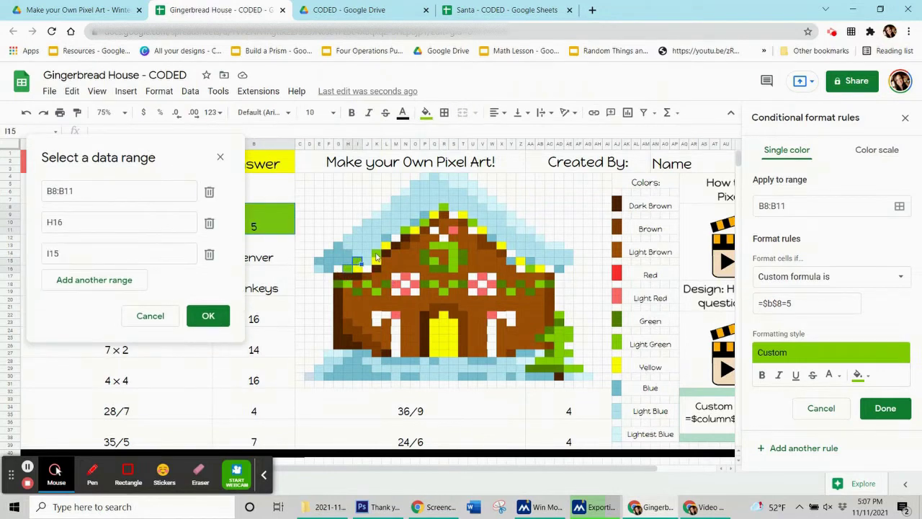
{"action": "left_click", "coordinate": [378, 255], "text": "ctrl"}
{"action": "left_click", "coordinate": [408, 231], "text": "ctrl"}
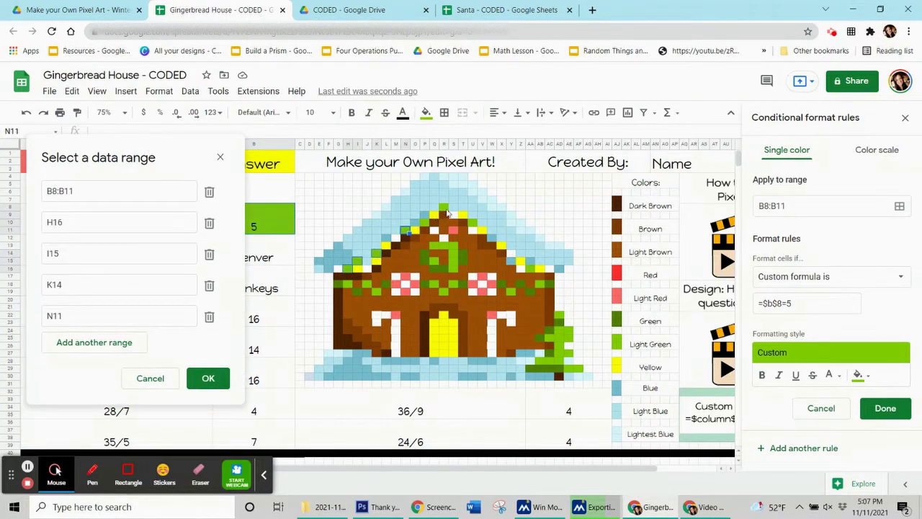
{"action": "left_click", "coordinate": [445, 213], "text": "ctrl"}
{"action": "left_click", "coordinate": [429, 228], "text": "ctrl"}
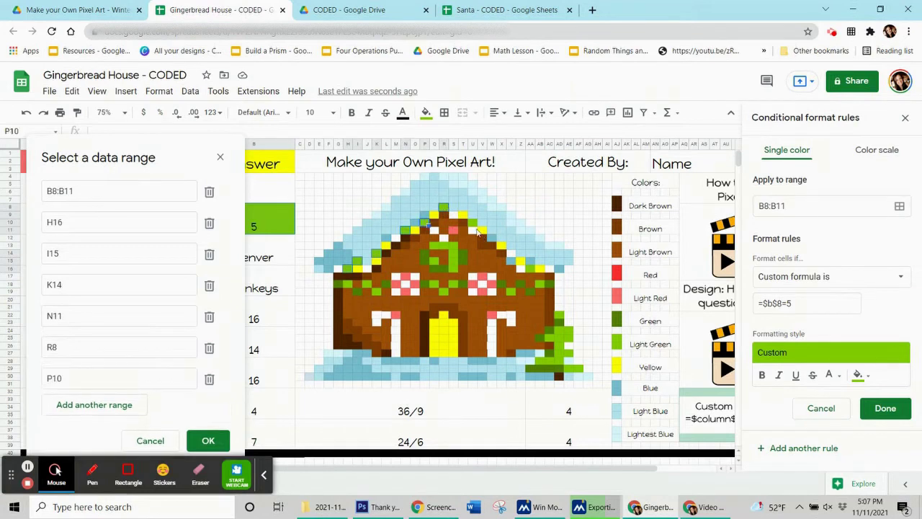
{"action": "left_click", "coordinate": [473, 225], "text": "ctrl"}
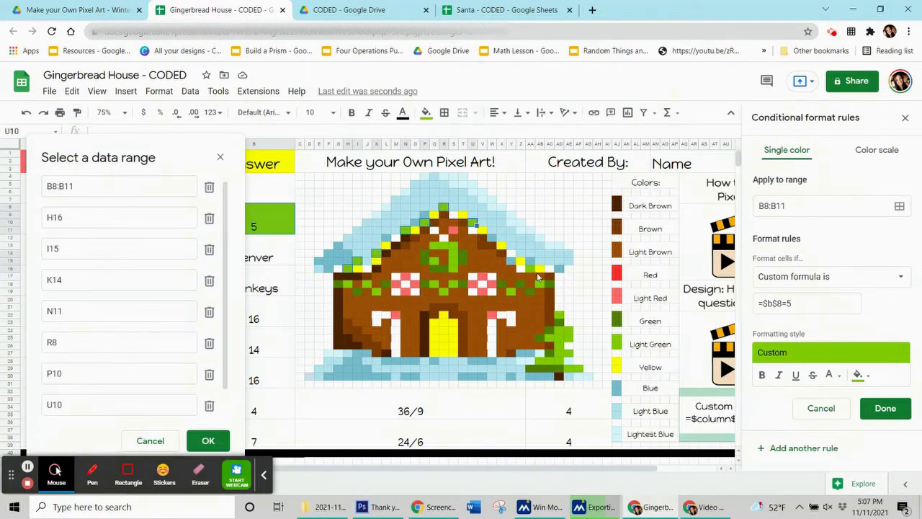
{"action": "left_click", "coordinate": [531, 271], "text": "ctrl"}
- Add the light green garland pixels across the house front to the range, including AB18, Y19, S18, R19, Q18, K19 and J18
{"action": "left_click", "coordinate": [541, 285], "text": "ctrl"}
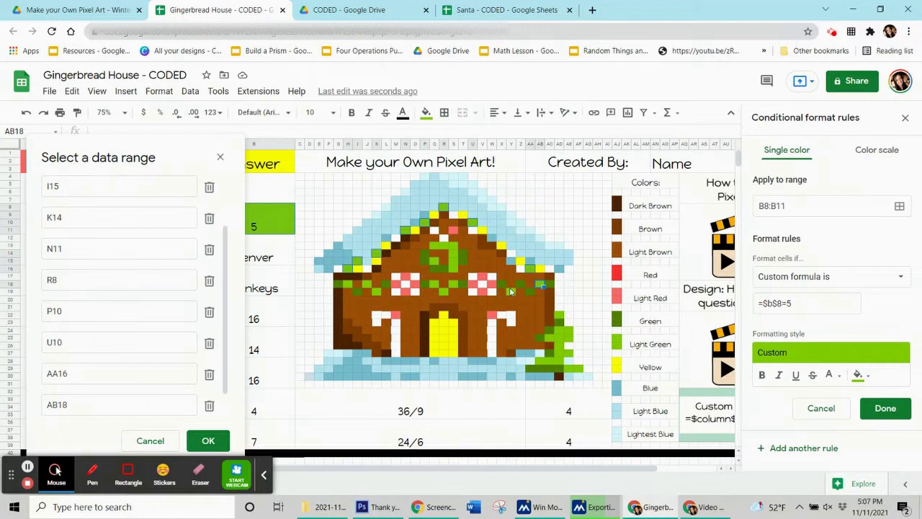
{"action": "left_click", "coordinate": [509, 290], "text": "ctrl"}
{"action": "left_click", "coordinate": [453, 286], "text": "ctrl"}
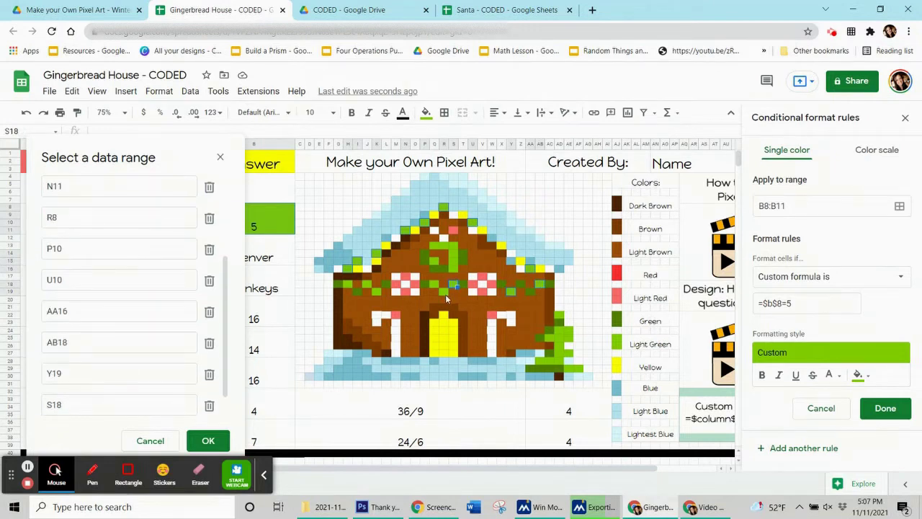
{"action": "left_click", "coordinate": [436, 288], "text": "ctrl"}
{"action": "left_click", "coordinate": [435, 286], "text": "ctrl"}
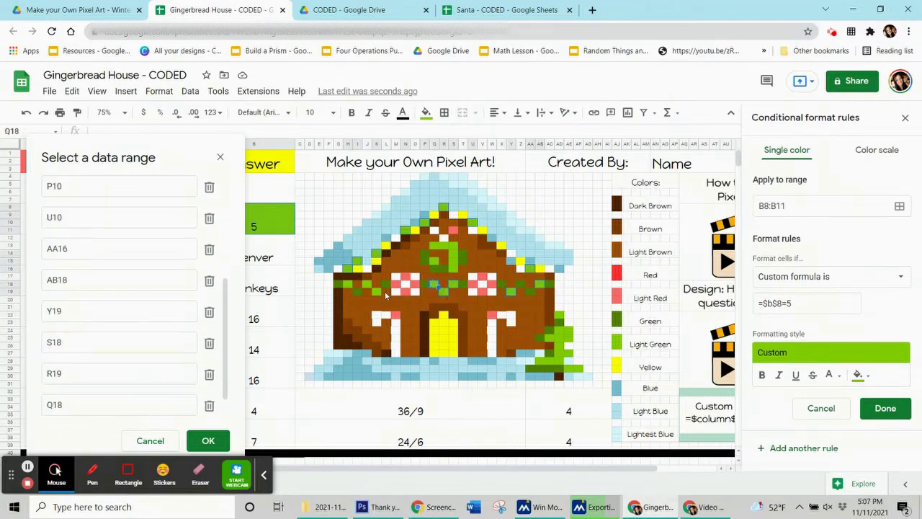
{"action": "left_click", "coordinate": [376, 291], "text": "ctrl"}
{"action": "left_click", "coordinate": [350, 285], "text": "ctrl"}
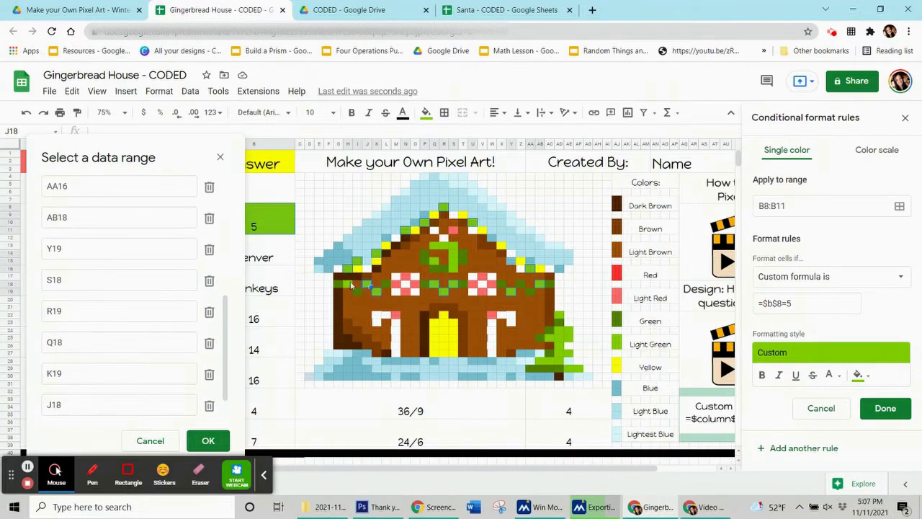
{"action": "left_click", "coordinate": [346, 282], "text": "ctrl"}
- Add the light green pixels of the wreath and the tree to the range, ending with AE27 and AE29:AF29
{"action": "left_click_drag", "start_coordinate": [433, 246], "coordinate": [457, 271]}
{"action": "left_click", "coordinate": [438, 262], "text": "ctrl"}
{"action": "left_click", "coordinate": [560, 319], "text": "ctrl"}
{"action": "left_click_drag", "start_coordinate": [564, 330], "coordinate": [544, 360]}
{"action": "left_click", "coordinate": [547, 337], "text": "ctrl"}
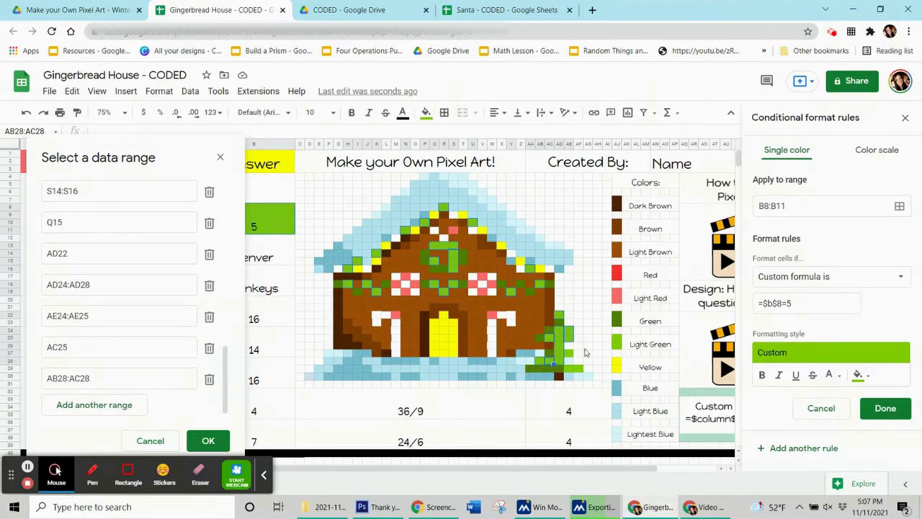
{"action": "left_click", "coordinate": [571, 358], "text": "ctrl"}
{"action": "left_click_drag", "start_coordinate": [584, 370], "coordinate": [573, 370]}
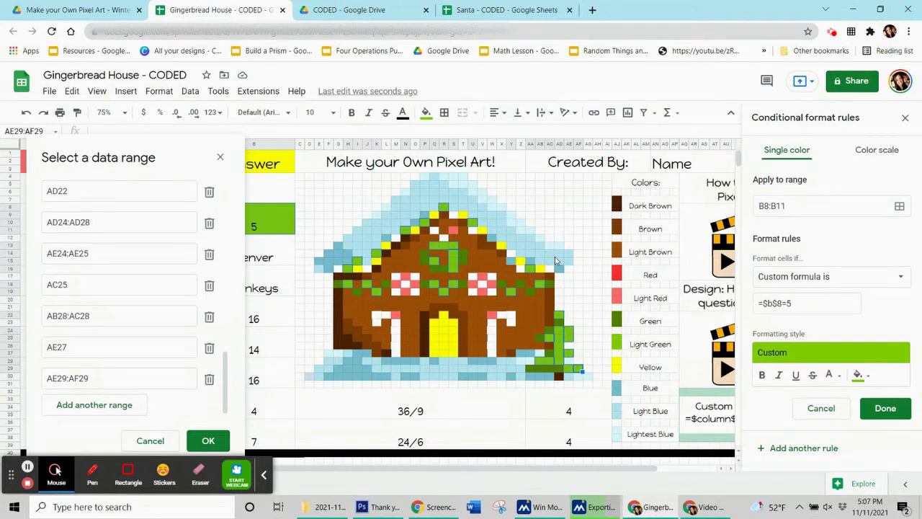
- Accept the extended range, save the =$B$8=5 rule and reset the manual fill color of the selected light green pixels
{"action": "left_click", "coordinate": [207, 440]}
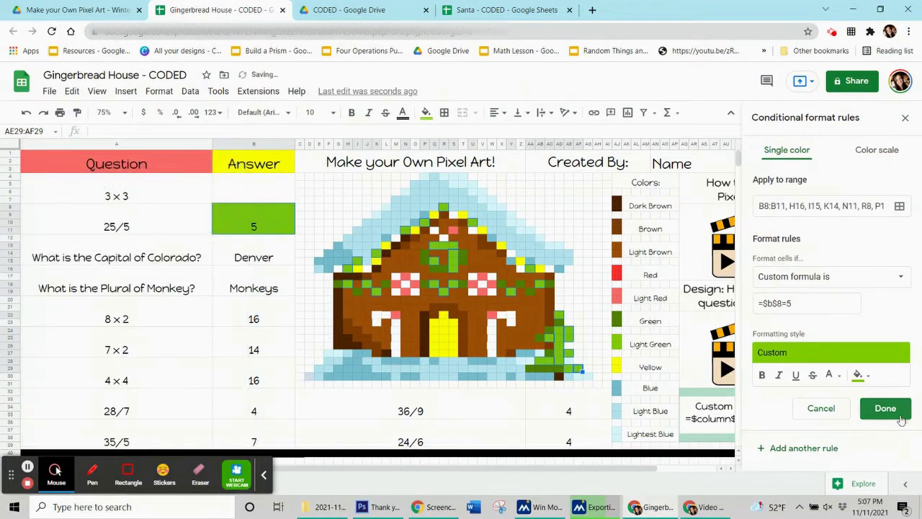
{"action": "left_click", "coordinate": [878, 409]}
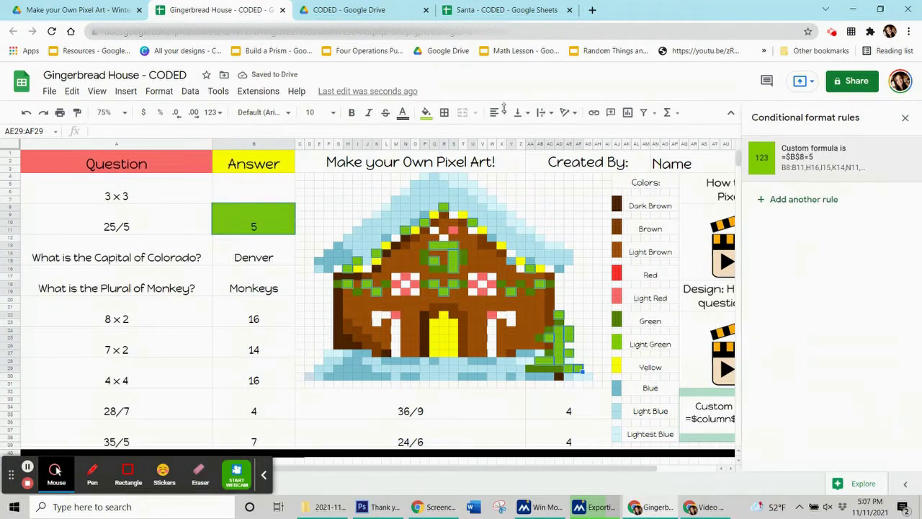
{"action": "left_click", "coordinate": [426, 113]}
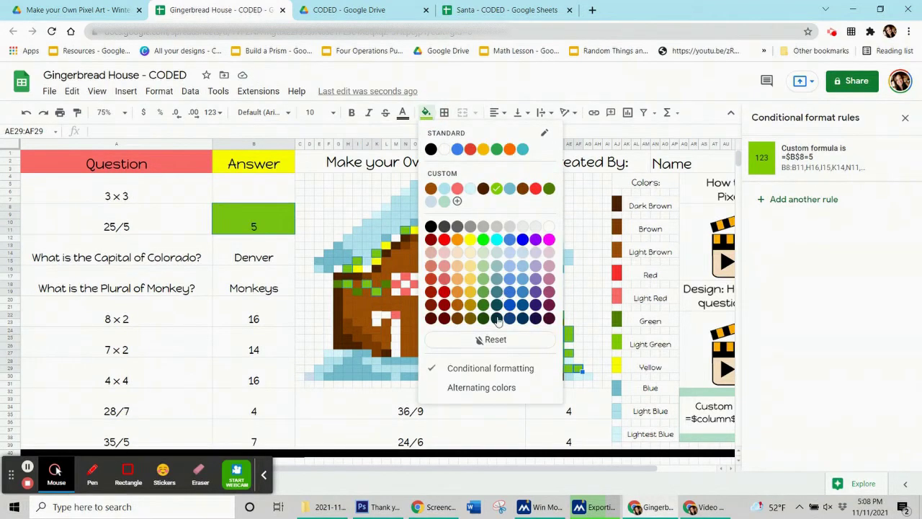
{"action": "left_click", "coordinate": [483, 342]}
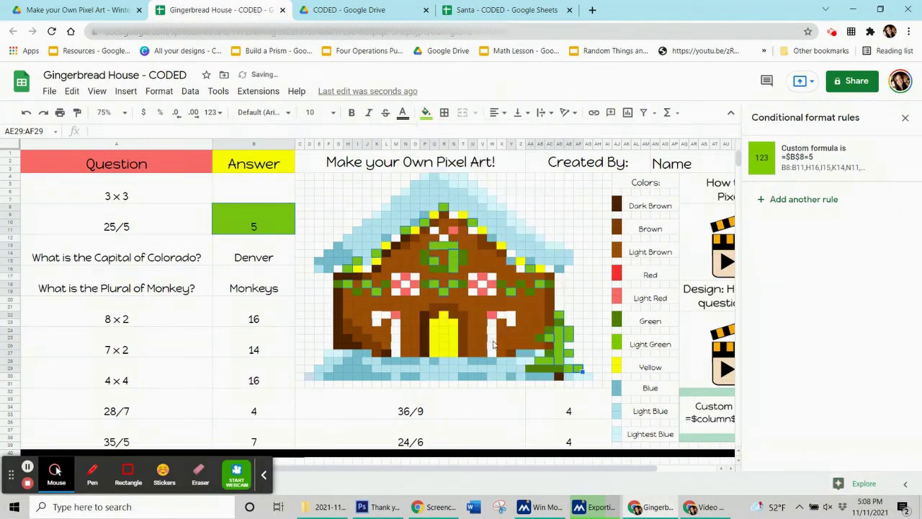
{"action": "left_click", "coordinate": [387, 187]}
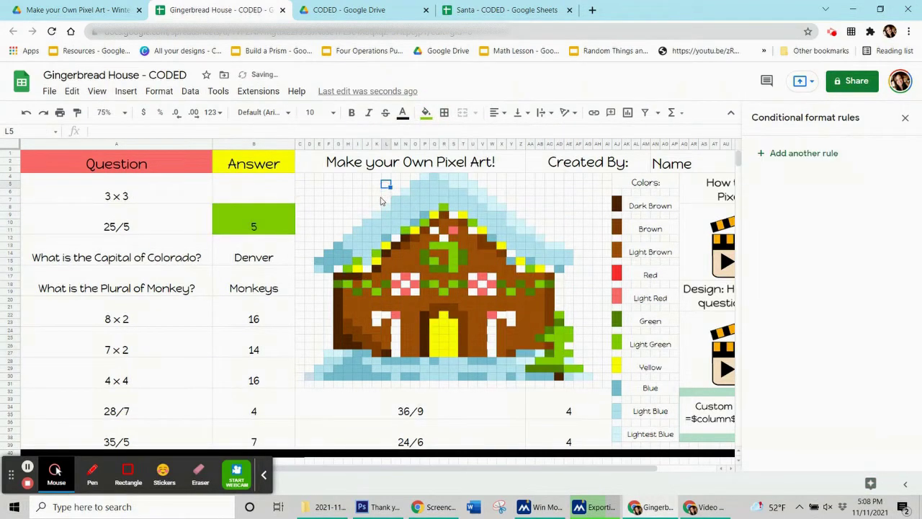
- Test both color rules by entering 5 as the 25/5 answer in B8 and 9 as the 3 x 3 answer in B4
{"action": "left_click", "coordinate": [263, 474]}
{"action": "key", "text": "ctrl+z"}
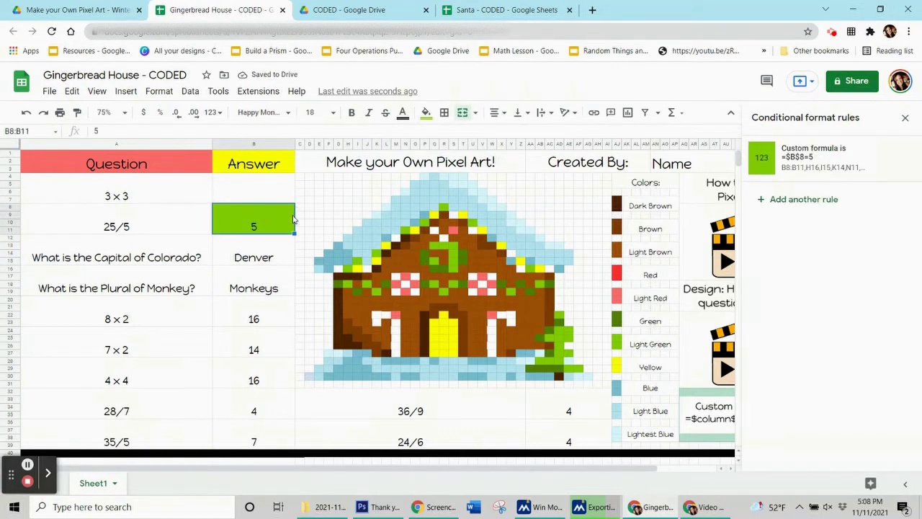
{"action": "key", "text": "ctrl+z"}
{"action": "left_click", "coordinate": [265, 219]}
{"action": "type", "text": "5"}
{"action": "key", "text": "Return"}
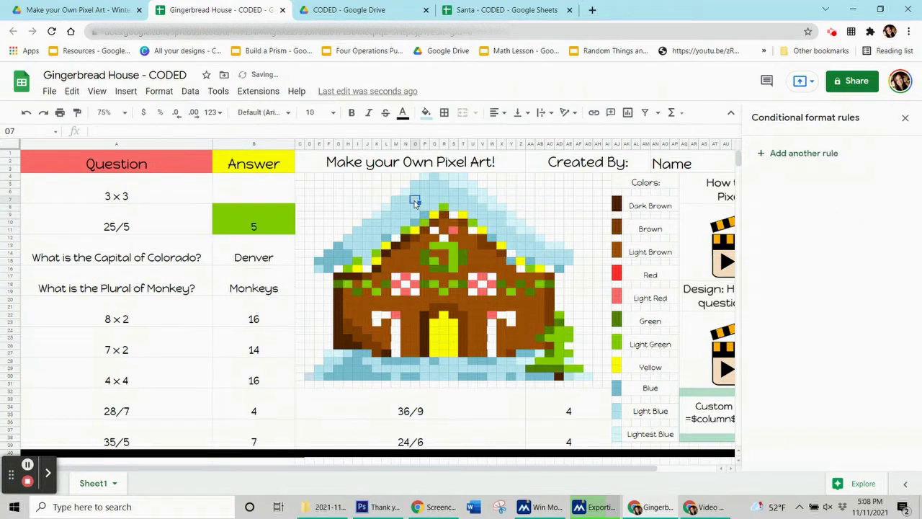
{"action": "left_click", "coordinate": [284, 193]}
{"action": "type", "text": "9"}
{"action": "left_click", "coordinate": [376, 201]}
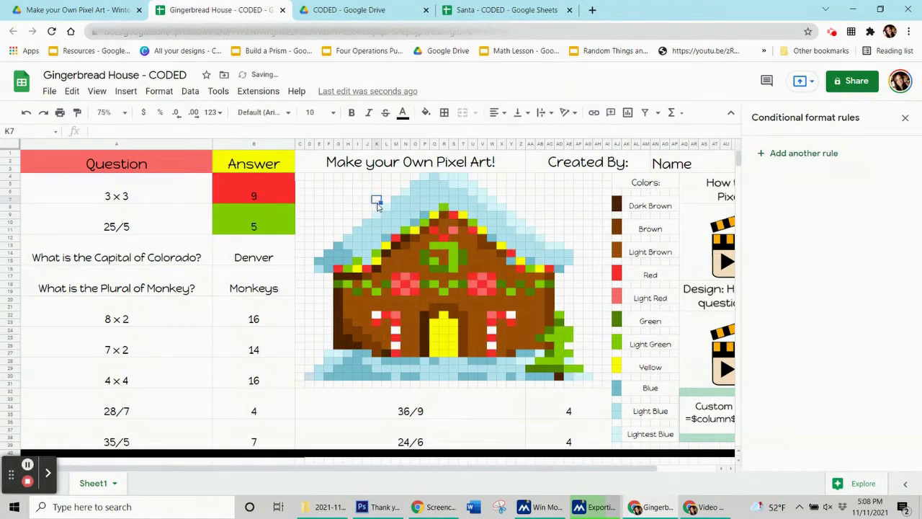
- Clear the answers in B4 and B8 to hide the red and light green pixels
{"action": "left_click", "coordinate": [275, 189]}
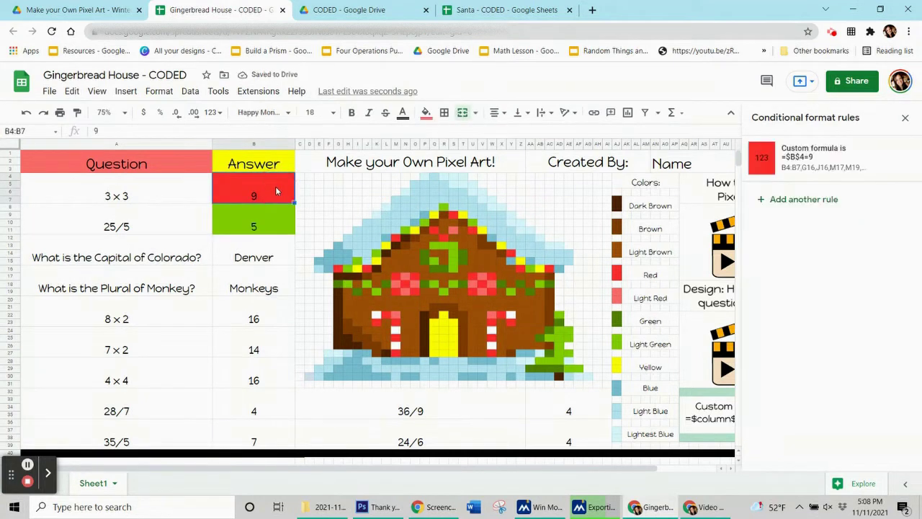
{"action": "key", "text": "Delete"}
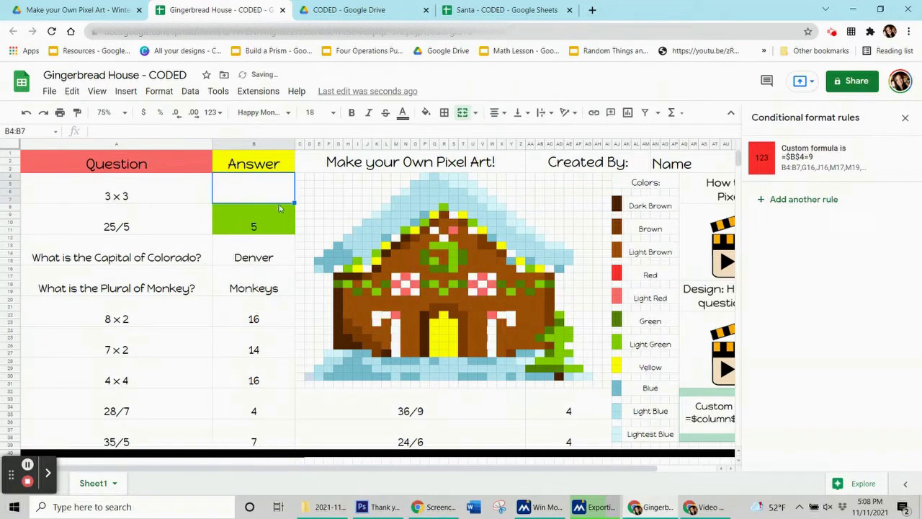
{"action": "left_click", "coordinate": [281, 228]}
{"action": "key", "text": "Delete"}
- Check the fill color of the yellow roof pixel T9 in the color palette
{"action": "left_click", "coordinate": [271, 250]}
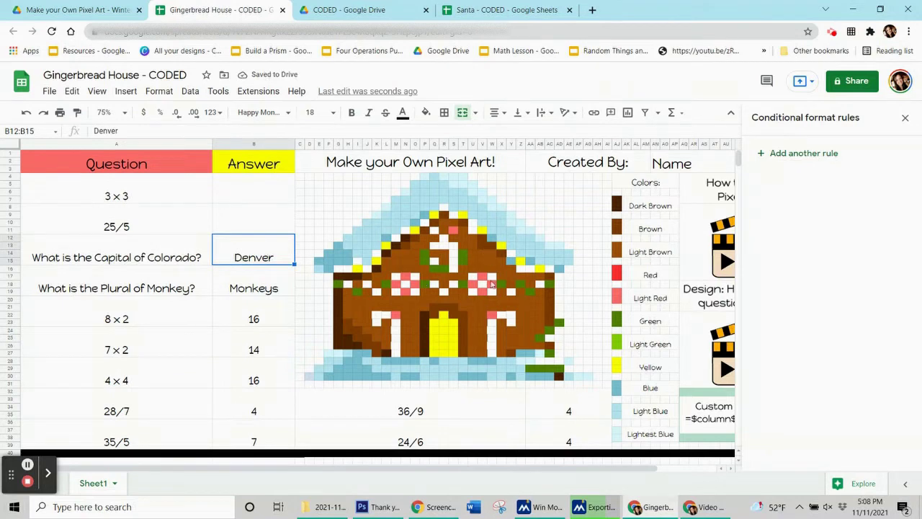
{"action": "left_click", "coordinate": [464, 213]}
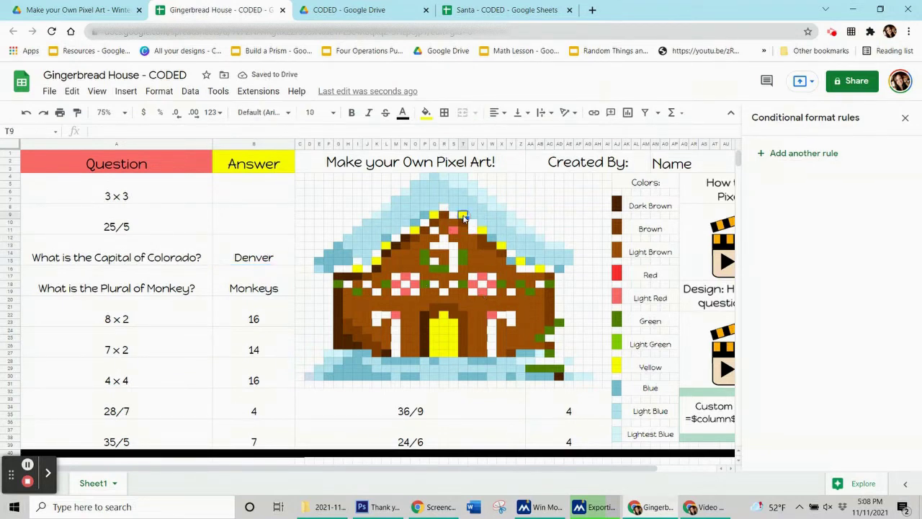
{"action": "left_click", "coordinate": [426, 113]}
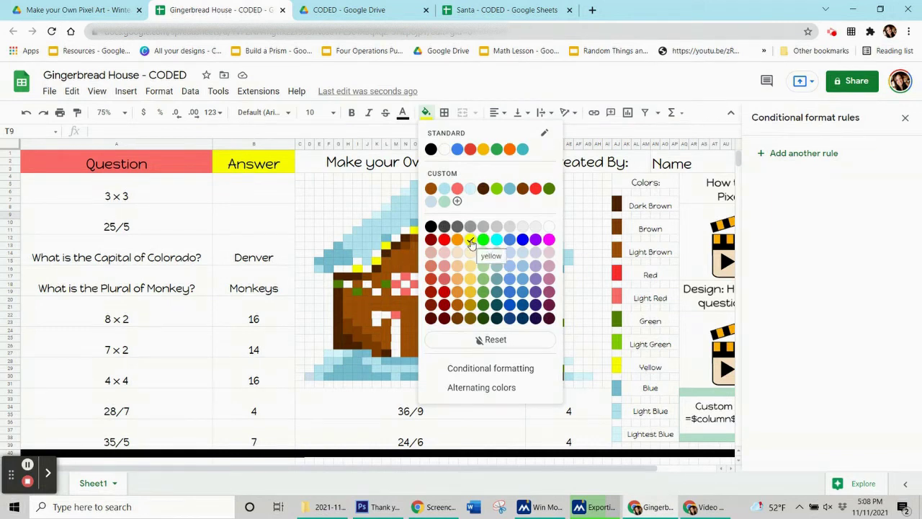
{"action": "left_click", "coordinate": [353, 203]}
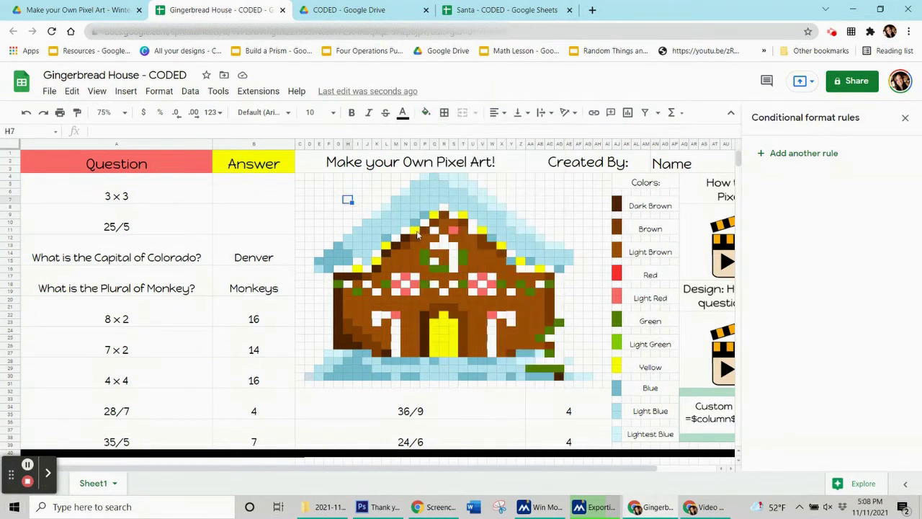
{"action": "left_click", "coordinate": [417, 231]}
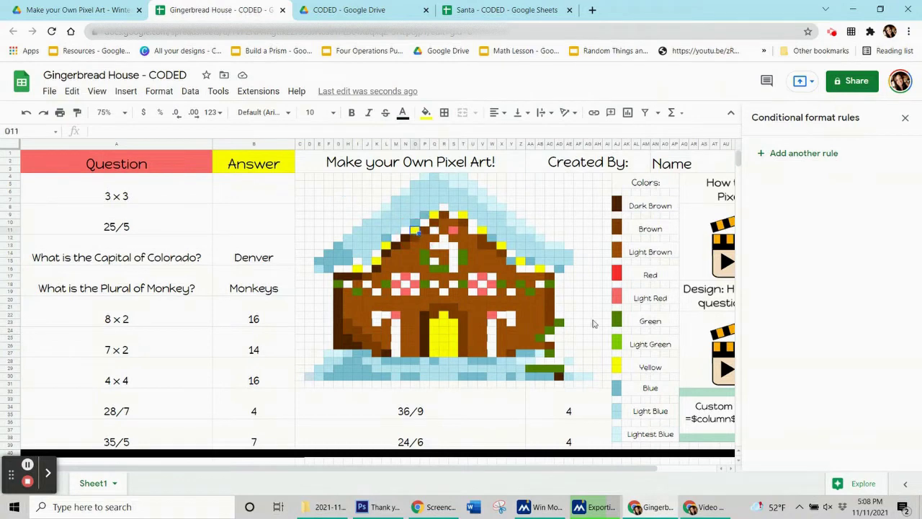
- Add a conditional format rule with a yellow fill for the Capital of Colorado answer in B12:B15
{"action": "left_click", "coordinate": [245, 259]}
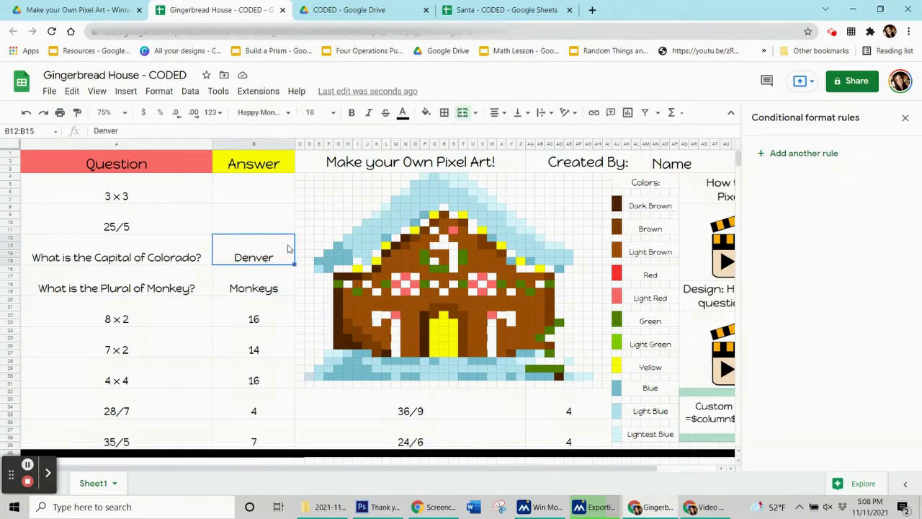
{"action": "left_click", "coordinate": [775, 157]}
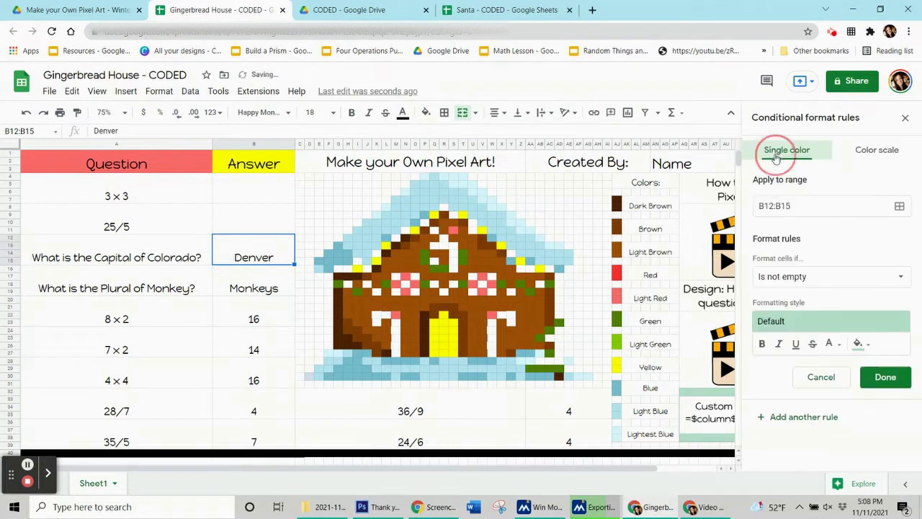
{"action": "left_click", "coordinate": [859, 347]}
{"action": "left_click", "coordinate": [786, 226]}
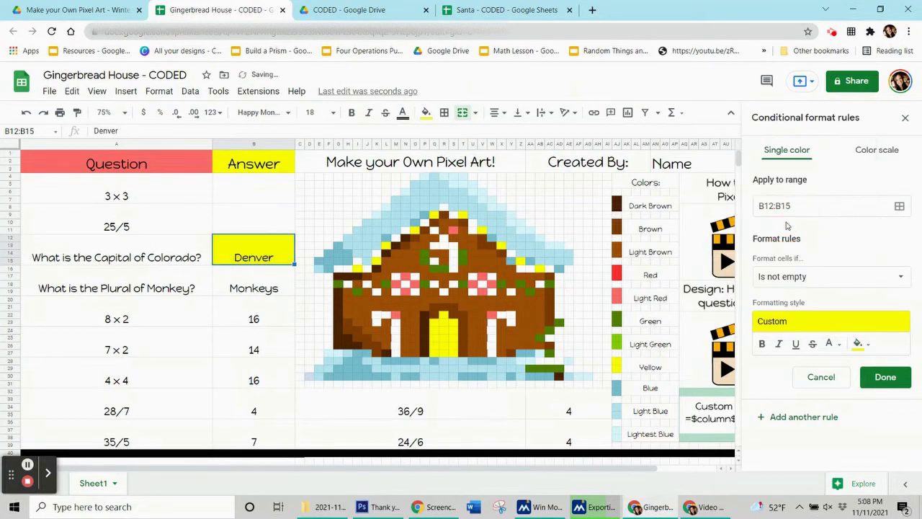
- Set the rule's condition to the custom formula =$b$12=Denver
{"action": "left_click", "coordinate": [812, 277]}
{"action": "scroll", "coordinate": [848, 369], "scroll_direction": "down", "scroll_amount": 3}
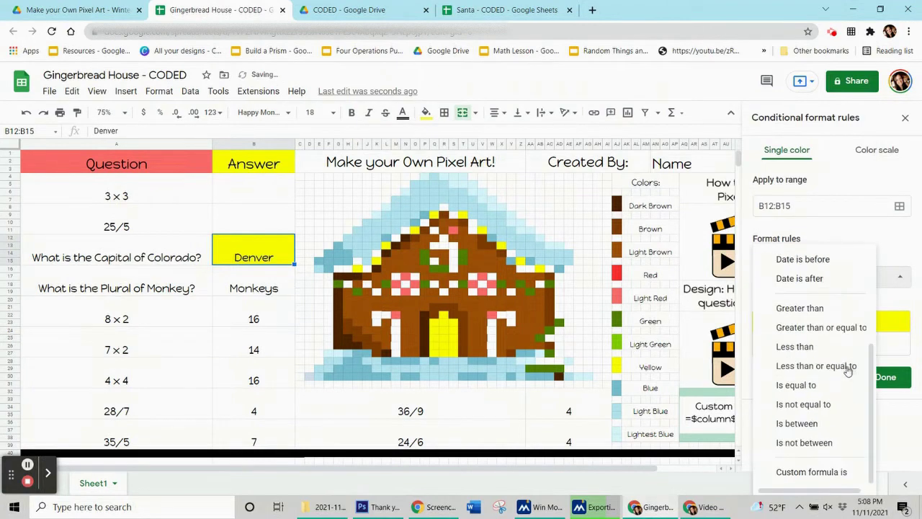
{"action": "left_click", "coordinate": [793, 472]}
{"action": "left_click", "coordinate": [785, 305]}
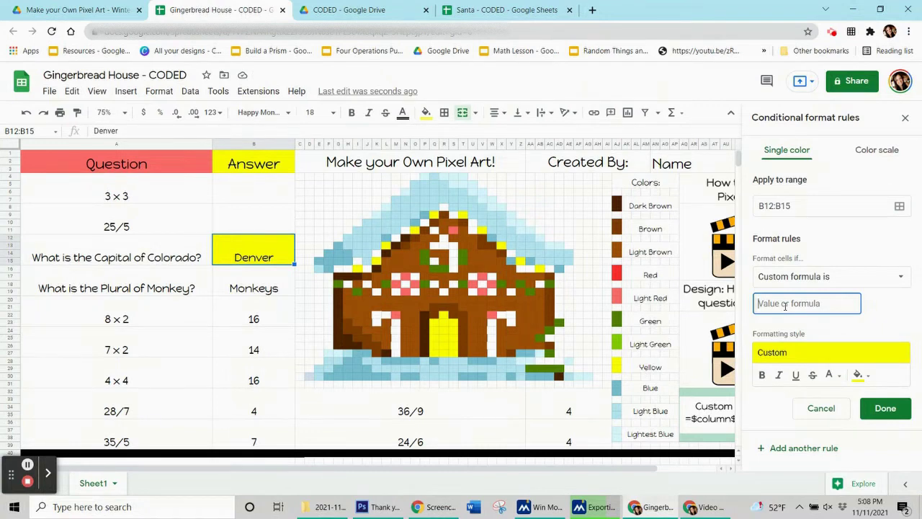
{"action": "type", "text": "=$b$12=Denver"}
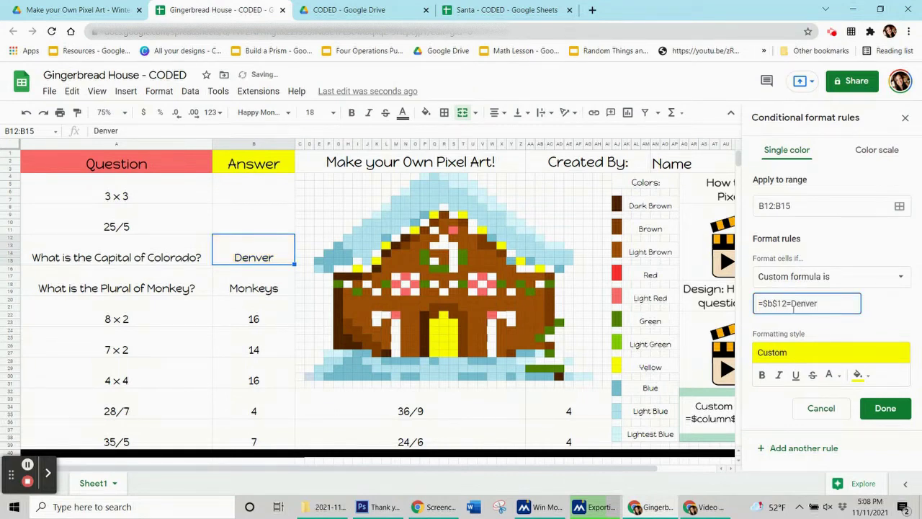
- Review the cell reference and the answer word in the formula against the Denver and Monkeys answer cells
{"action": "left_click", "coordinate": [765, 304]}
{"action": "left_click_drag", "start_coordinate": [764, 303], "coordinate": [787, 304]}
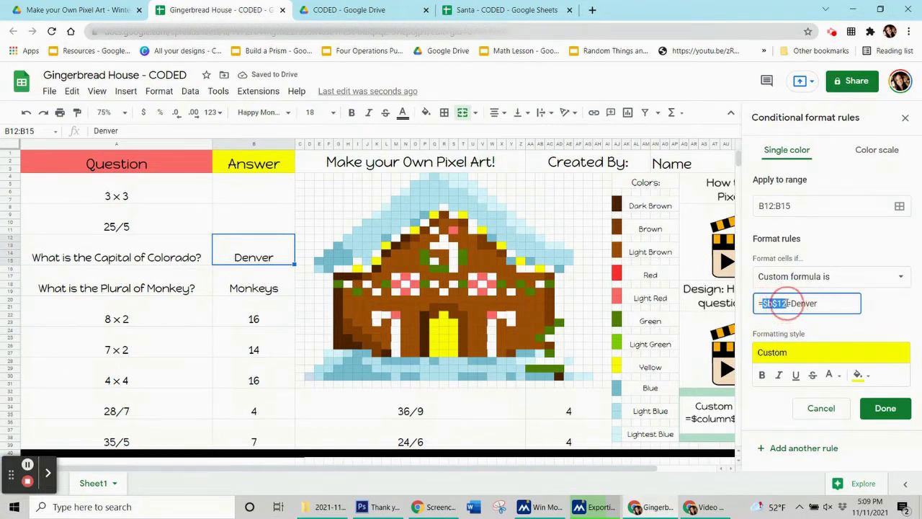
{"action": "left_click", "coordinate": [784, 304]}
{"action": "double_click", "coordinate": [801, 303]}
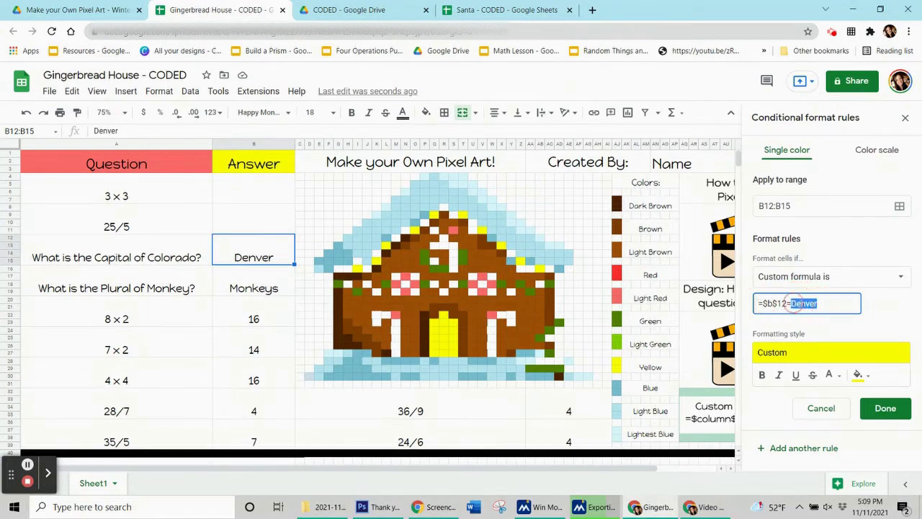
{"action": "left_click", "coordinate": [822, 303]}
{"action": "left_click", "coordinate": [264, 254]}
{"action": "left_click", "coordinate": [265, 275]}
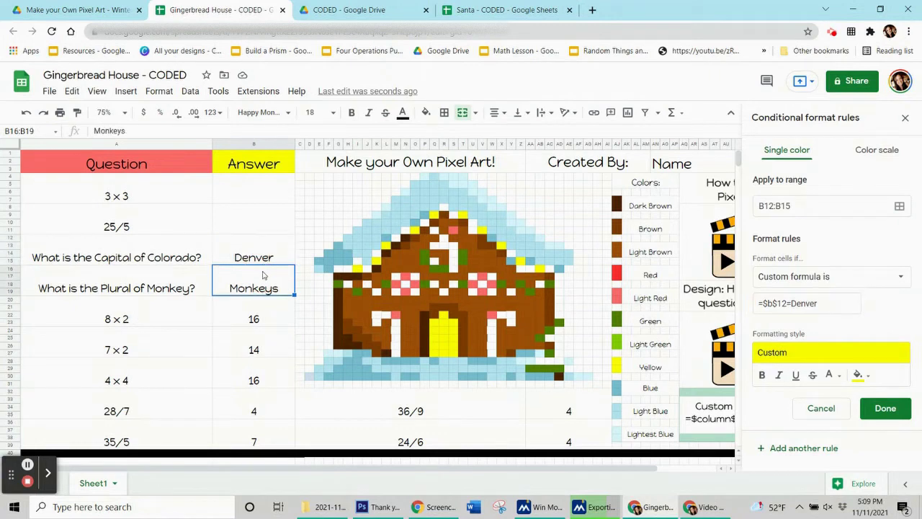
{"action": "left_click", "coordinate": [268, 257]}
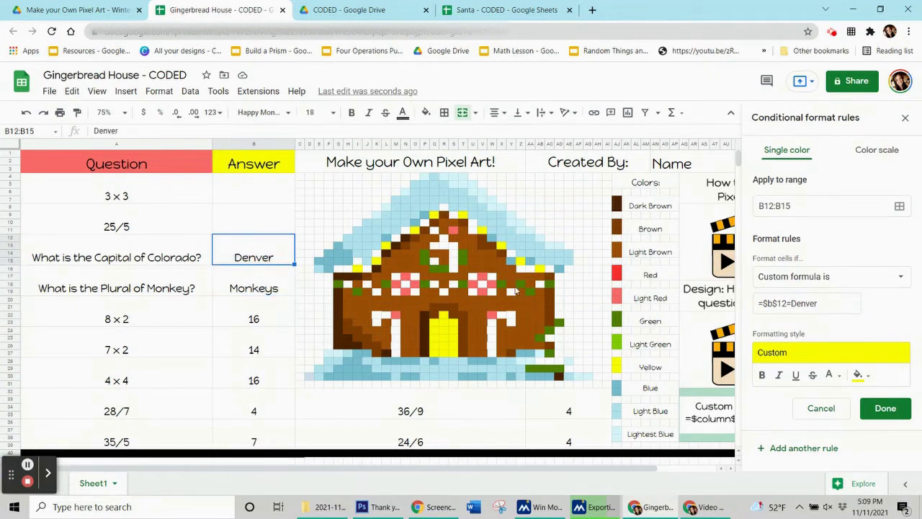
- Enclose the word Denver in quotation marks so the formula reads =$b$12="Denver"
{"action": "left_click", "coordinate": [792, 303]}
{"action": "type", "text": "\""}
{"action": "left_click", "coordinate": [832, 303]}
{"action": "type", "text": "\""}
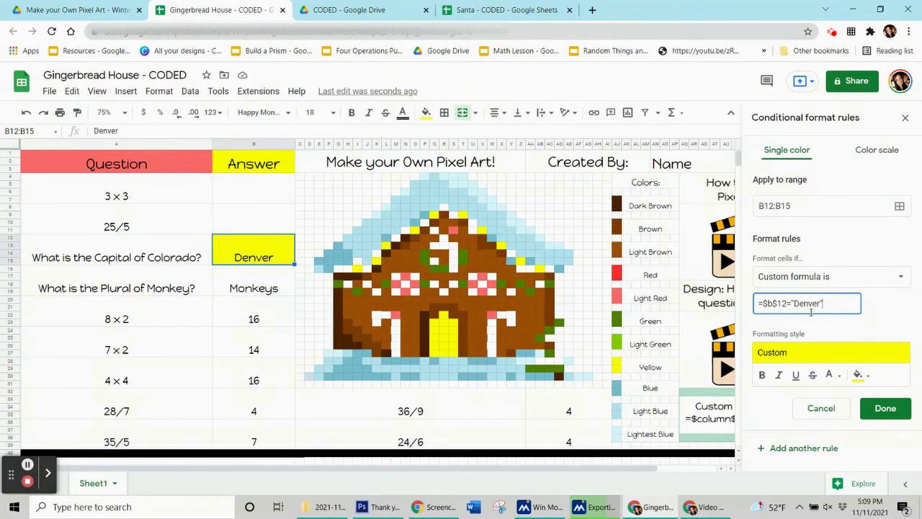
- Extend the rule's range with the yellow pixels I16, K15, L13, O11 and Q9 on the roof's left slope
{"action": "left_click", "coordinate": [899, 206]}
{"action": "left_click_drag", "start_coordinate": [483, 219], "coordinate": [167, 175]}
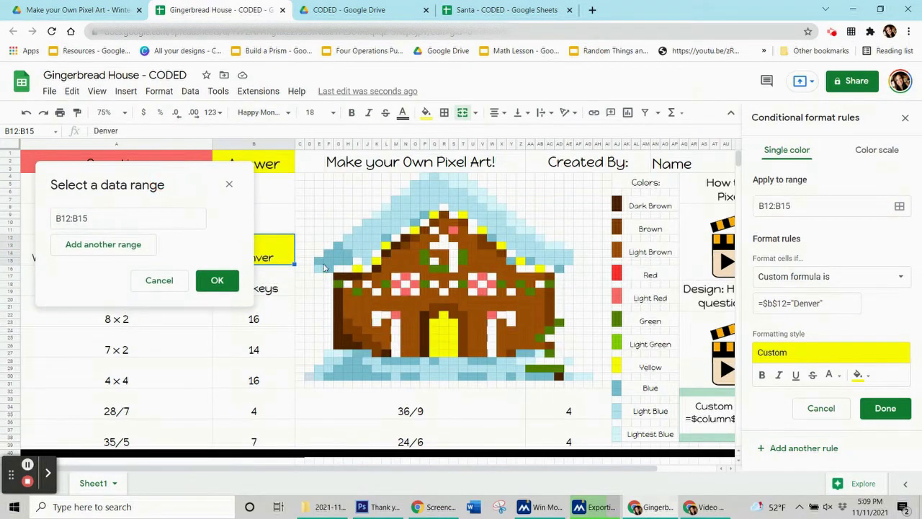
{"action": "left_click", "coordinate": [362, 268], "text": "ctrl"}
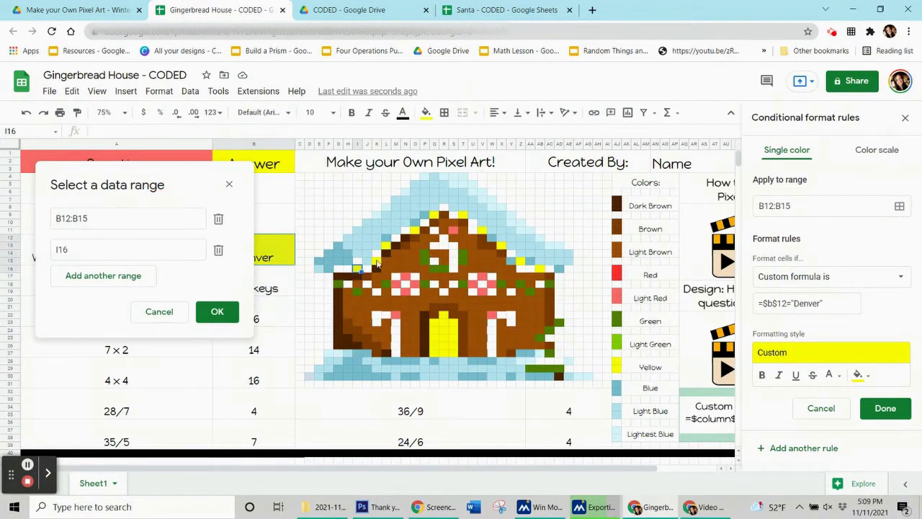
{"action": "left_click", "coordinate": [378, 261], "text": "ctrl"}
{"action": "left_click", "coordinate": [387, 247], "text": "ctrl"}
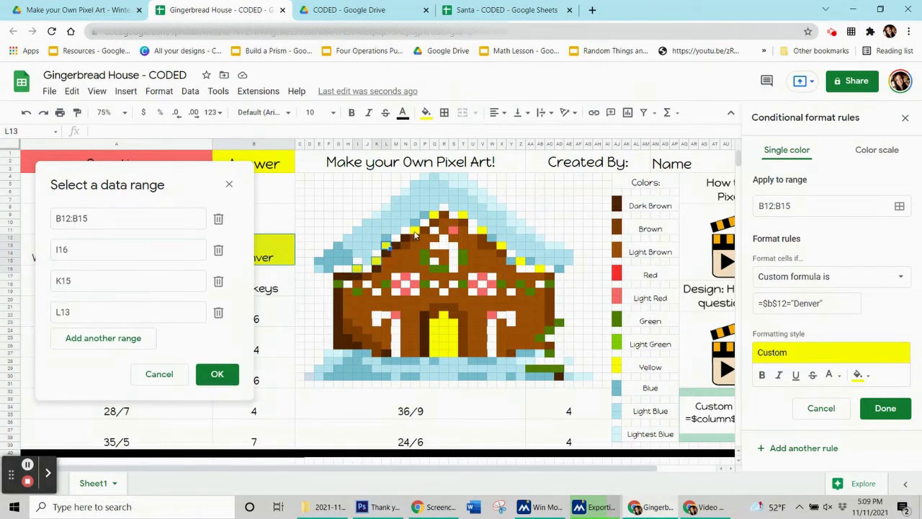
{"action": "left_click", "coordinate": [415, 234], "text": "ctrl"}
{"action": "left_click", "coordinate": [434, 214], "text": "ctrl"}
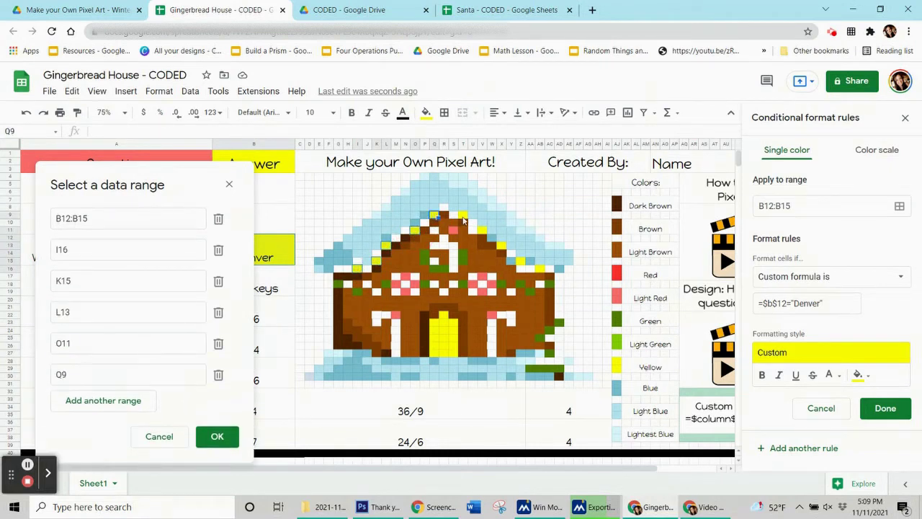
- Add the yellow pixels T9, V11, X13, Z15 and AB16 on the roof's right slope to the range
{"action": "left_click", "coordinate": [463, 214], "text": "ctrl"}
{"action": "left_click", "coordinate": [481, 230], "text": "ctrl"}
{"action": "left_click", "coordinate": [502, 246], "text": "ctrl"}
{"action": "left_click", "coordinate": [520, 262], "text": "ctrl"}
{"action": "left_click", "coordinate": [537, 270], "text": "ctrl"}
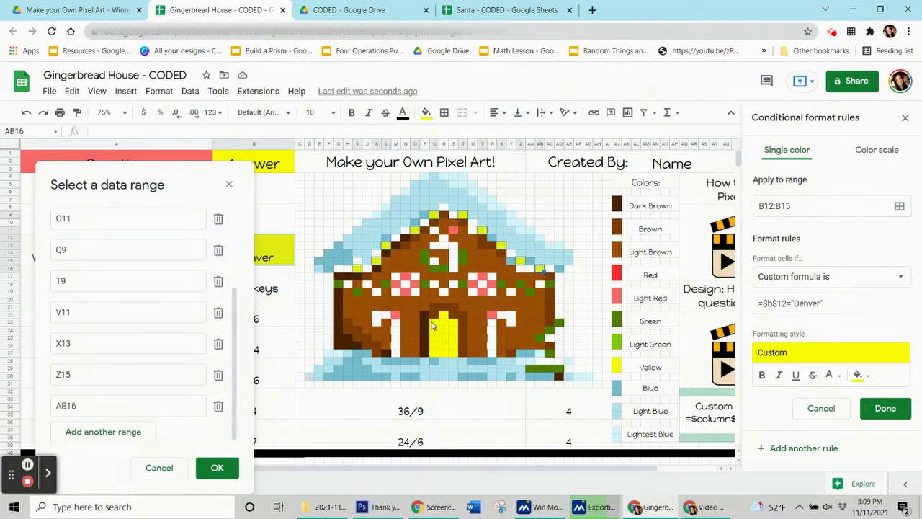
- Add the yellow door pixels Q23:S27 and R22 to the range, accept it and save the =$B$12="Denver" rule
{"action": "left_click_drag", "start_coordinate": [434, 319], "coordinate": [456, 355]}
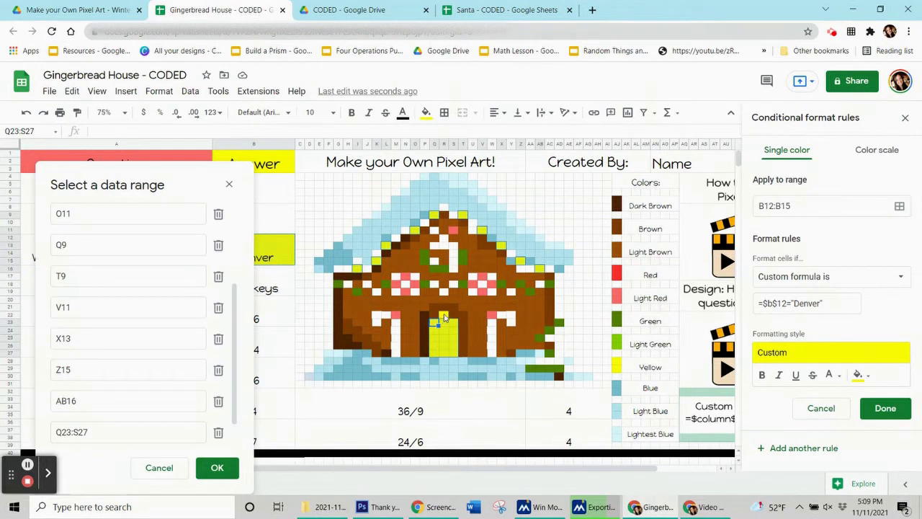
{"action": "left_click", "coordinate": [444, 317], "text": "ctrl"}
{"action": "left_click_drag", "start_coordinate": [207, 178], "coordinate": [204, 90]}
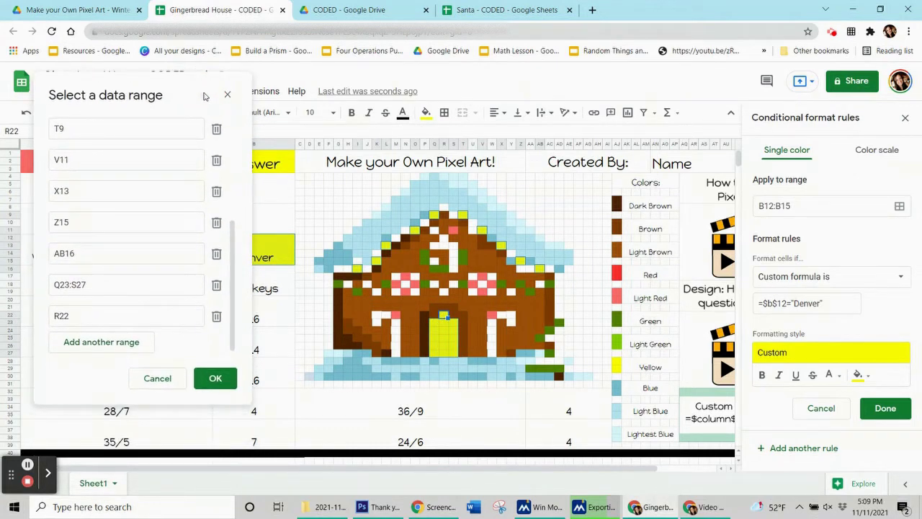
{"action": "left_click", "coordinate": [222, 387]}
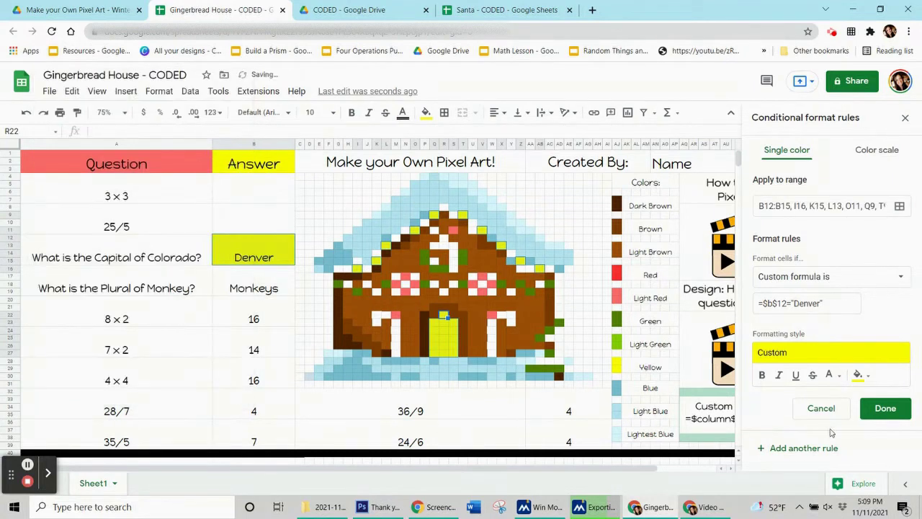
{"action": "left_click", "coordinate": [885, 407]}
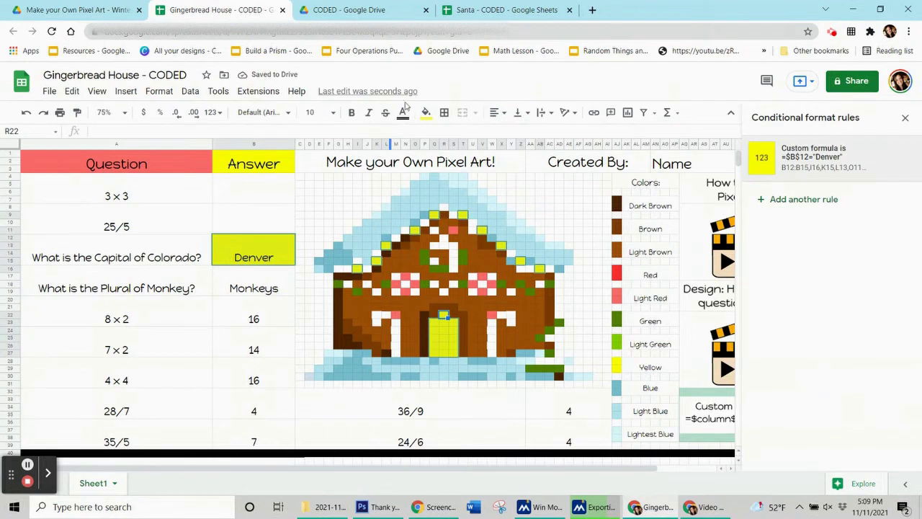
- Reset the manual fill color of the selected yellow pixels and deselect them
{"action": "left_click", "coordinate": [426, 113]}
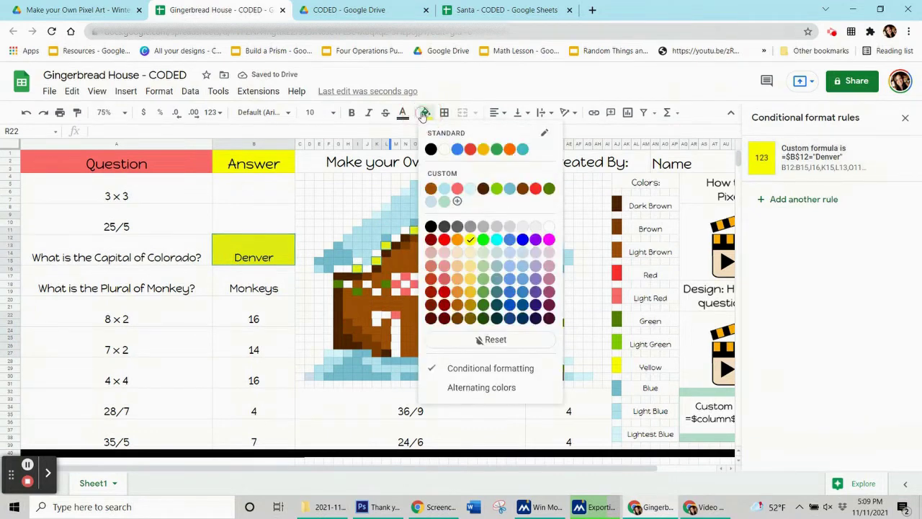
{"action": "left_click", "coordinate": [456, 348]}
{"action": "left_click", "coordinate": [588, 346]}
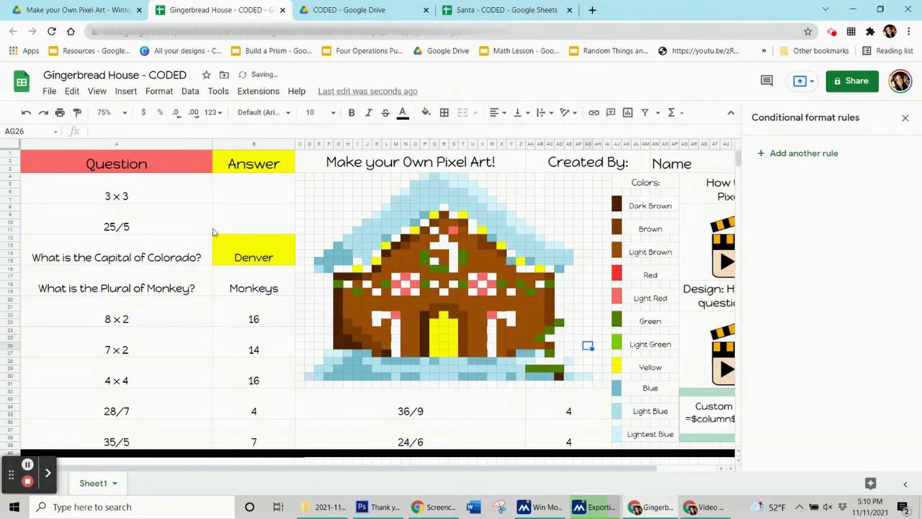
- Test the yellow rule by clearing the answer in B12 and entering Denver again
{"action": "left_click", "coordinate": [229, 246]}
{"action": "key", "text": "Delete"}
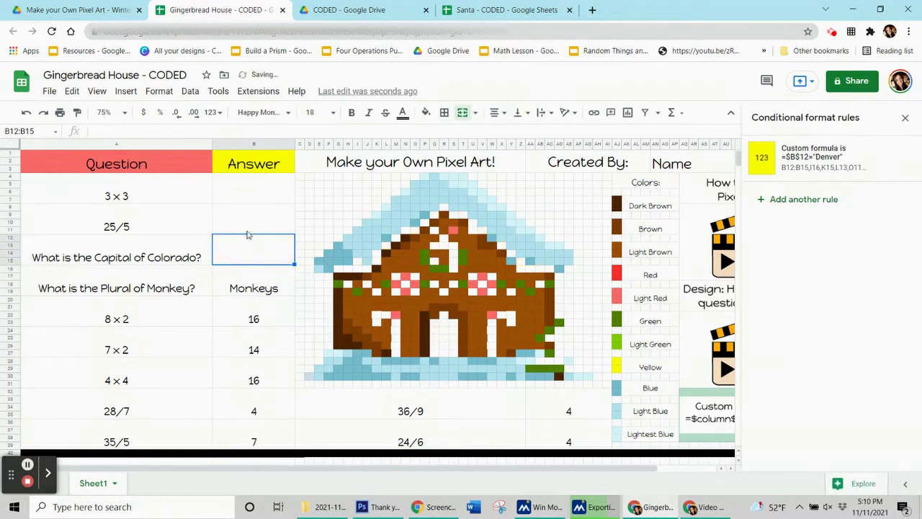
{"action": "type", "text": "Denver"}
{"action": "key", "text": "Return"}
{"action": "left_click", "coordinate": [248, 264]}
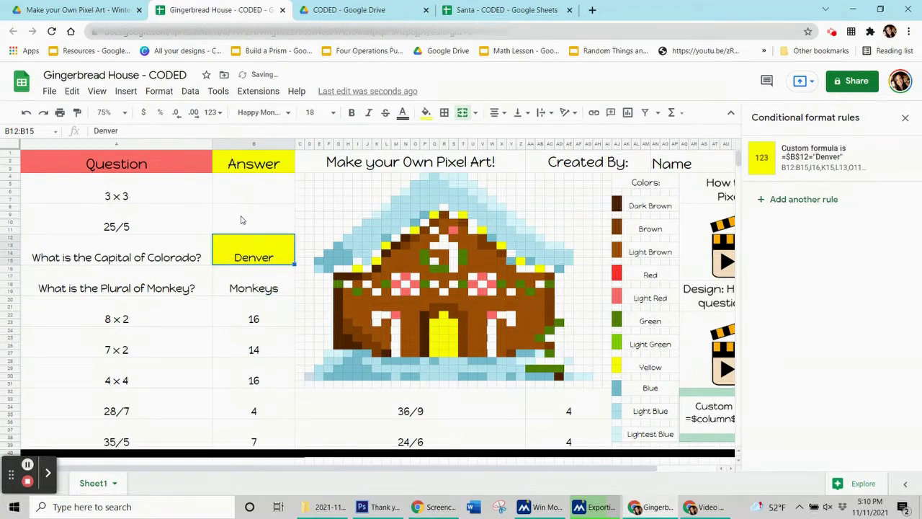
- Test the rules together by entering 9 as the 3 x 3 answer in B4 and 5 as the 25/5 answer in B8
{"action": "left_click", "coordinate": [252, 187]}
{"action": "type", "text": "9"}
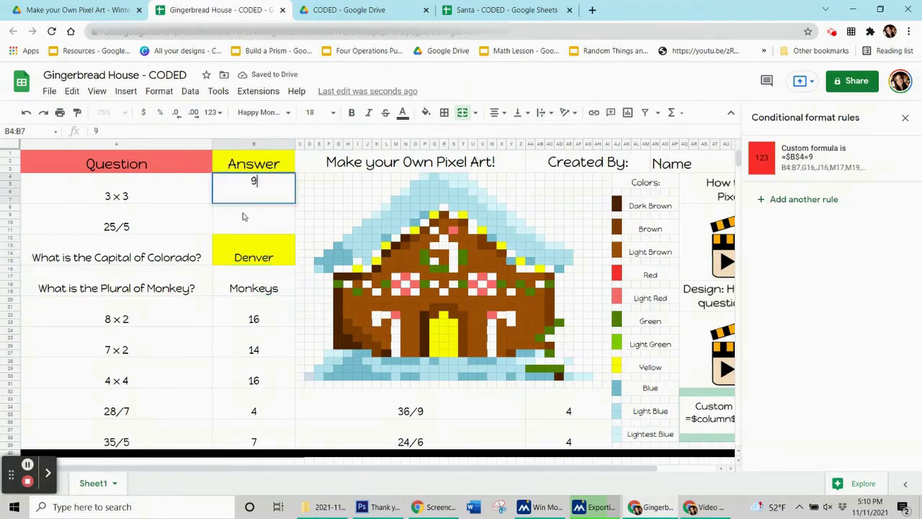
{"action": "key", "text": "Return"}
{"action": "type", "text": "5"}
{"action": "left_click", "coordinate": [261, 182]}
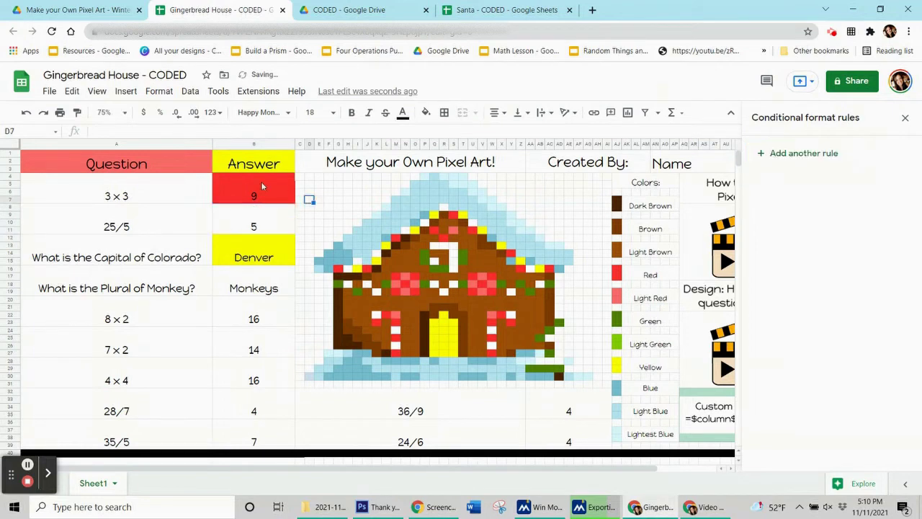
{"action": "left_click", "coordinate": [265, 215]}
{"action": "left_click", "coordinate": [264, 256]}
{"action": "left_click", "coordinate": [242, 287]}
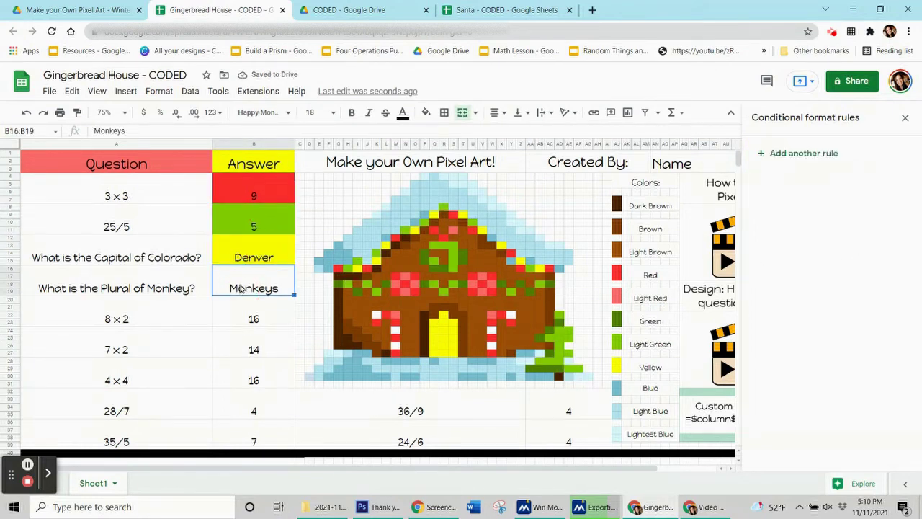
- Clear the answers in B4, B8 and B12 to hide the red, light green and yellow pixels, and select the Monkeys answer
{"action": "left_click", "coordinate": [270, 198]}
{"action": "key", "text": "Delete"}
{"action": "left_click", "coordinate": [266, 227]}
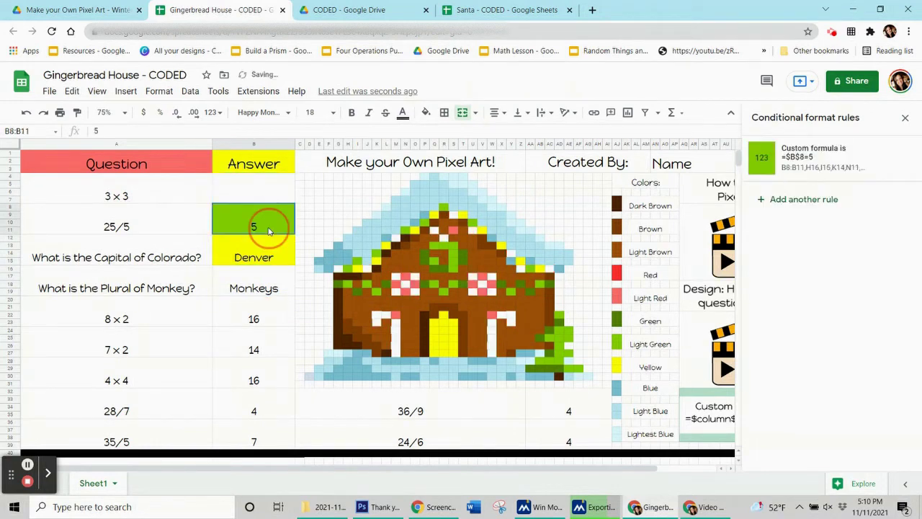
{"action": "key", "text": "Delete"}
{"action": "left_click", "coordinate": [274, 258]}
{"action": "key", "text": "Delete"}
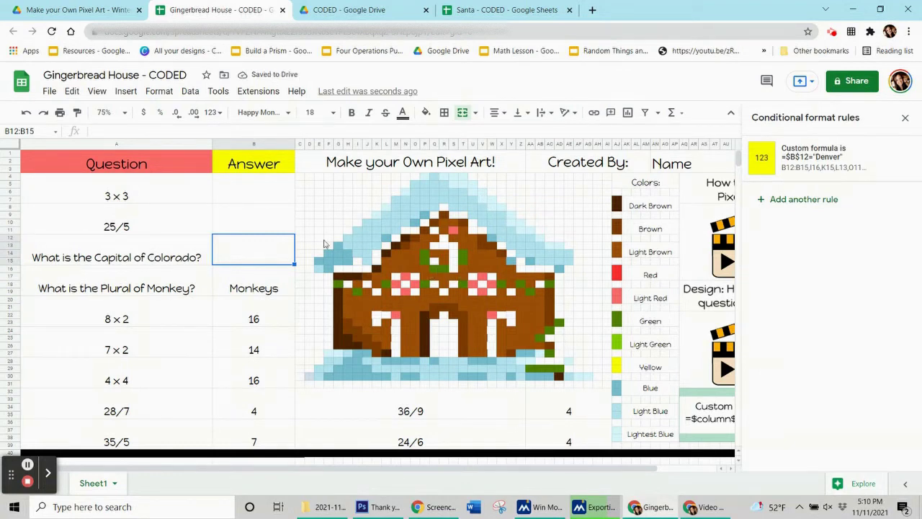
{"action": "left_click", "coordinate": [231, 285]}
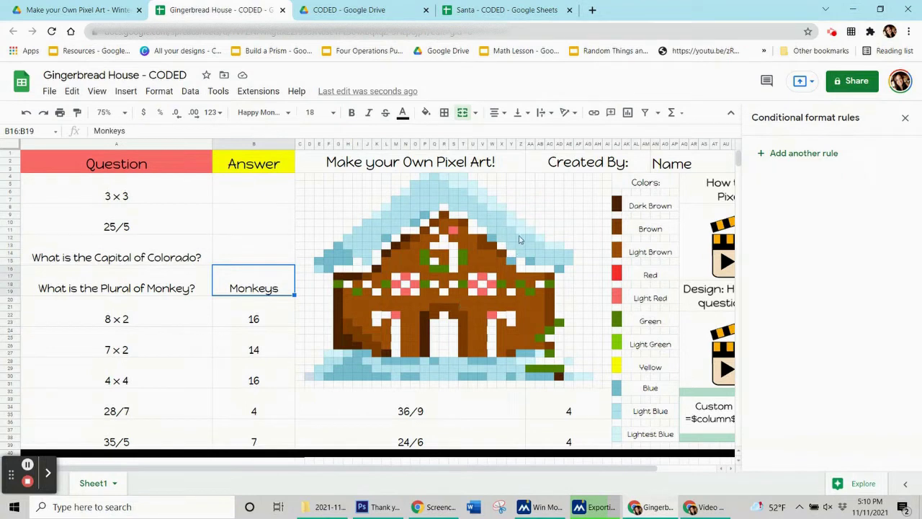
- Examine the blue pixels on the roof and snow to tell which fill shade they use
{"action": "left_click", "coordinate": [517, 231]}
{"action": "left_click", "coordinate": [511, 238]}
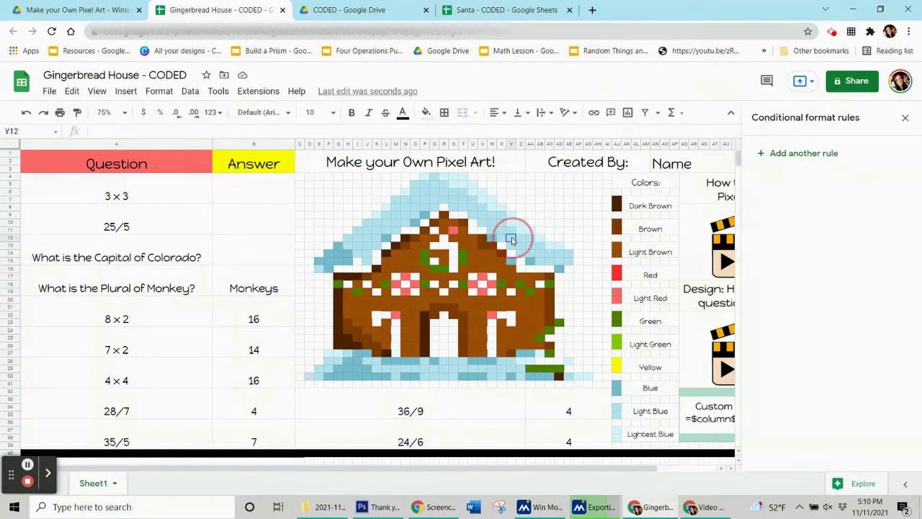
{"action": "left_click", "coordinate": [490, 239]}
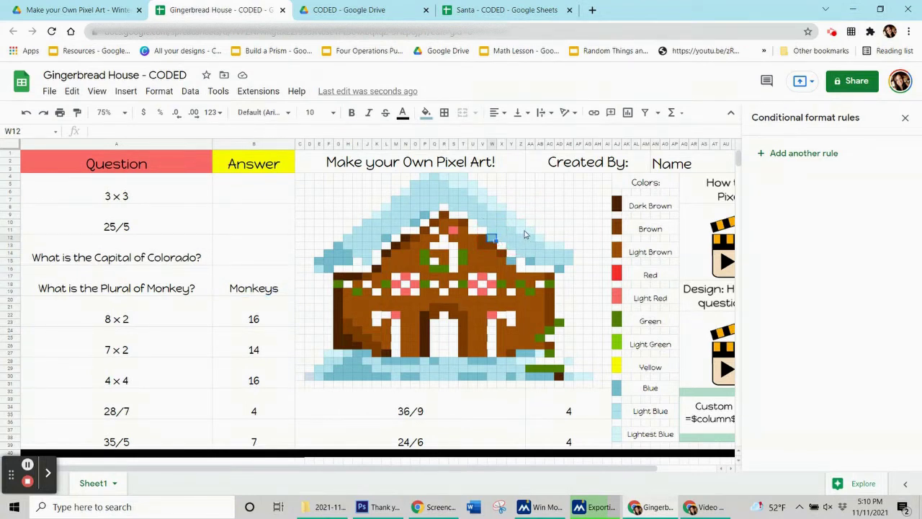
{"action": "left_click", "coordinate": [520, 231]}
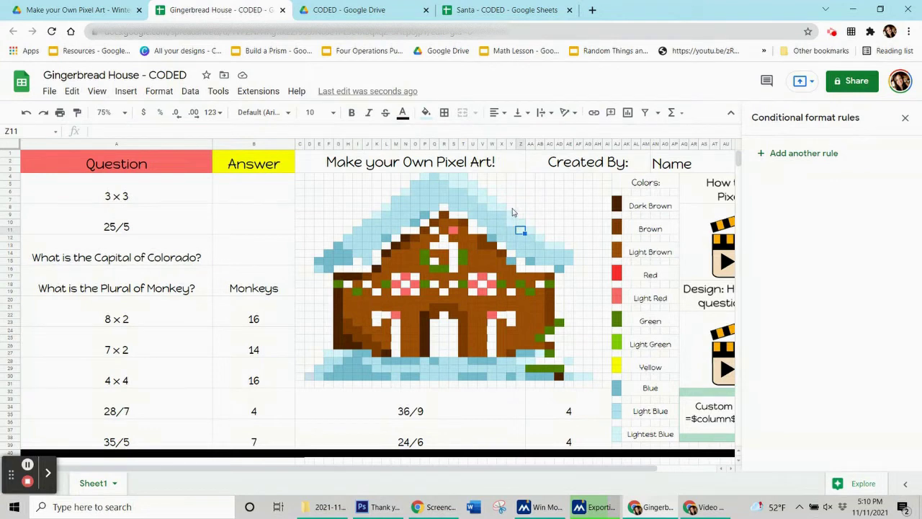
{"action": "left_click", "coordinate": [536, 354]}
{"action": "left_click", "coordinate": [531, 360]}
{"action": "left_click", "coordinate": [579, 376]}
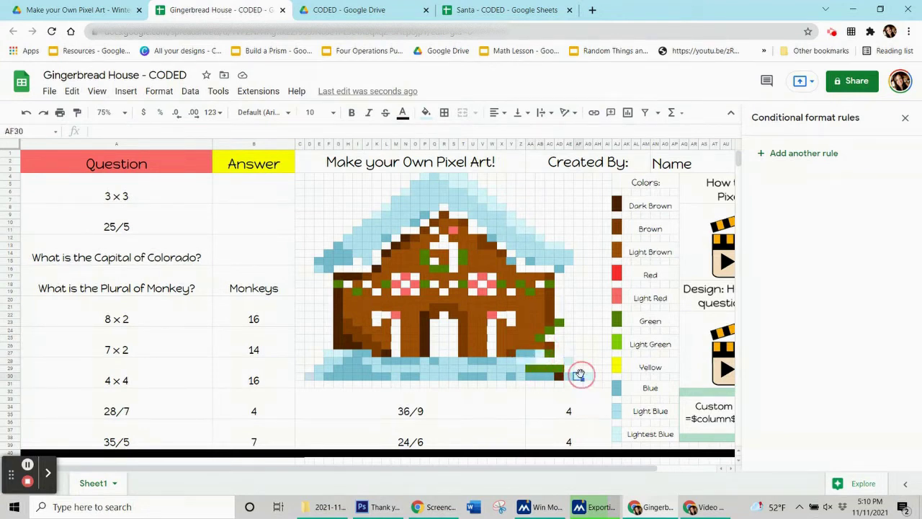
{"action": "left_click", "coordinate": [484, 201]}
{"action": "left_click", "coordinate": [426, 112]}
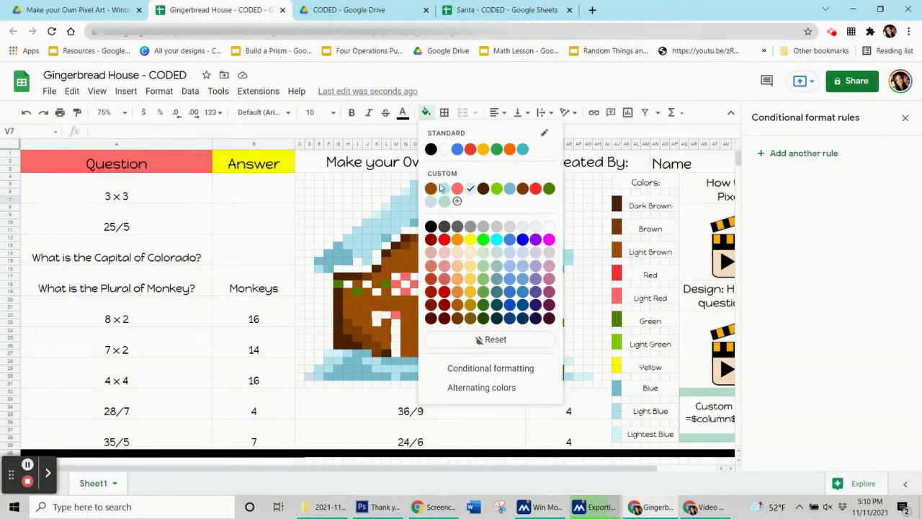
{"action": "left_click", "coordinate": [423, 115]}
- Start a new conditional format rule on the plural-of-monkey answer in B16:B19 with the lightest blue fill
{"action": "left_click", "coordinate": [268, 285]}
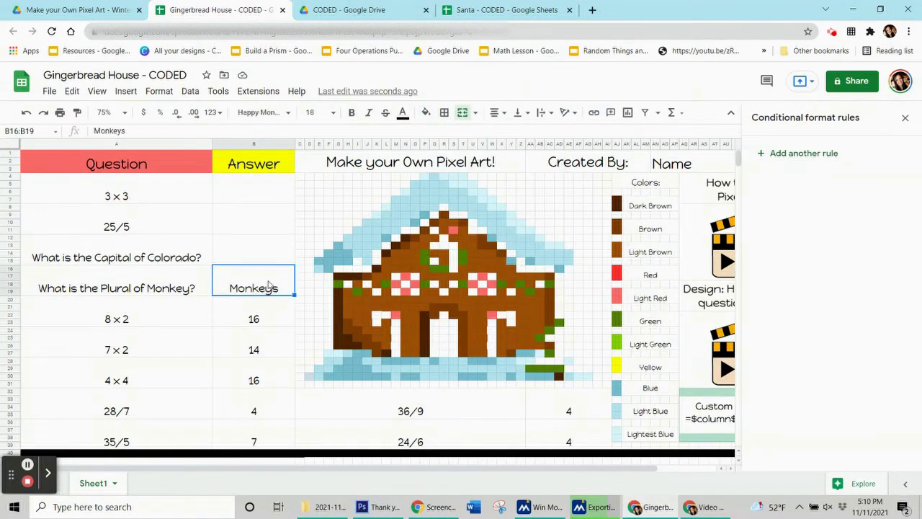
{"action": "left_click", "coordinate": [790, 158]}
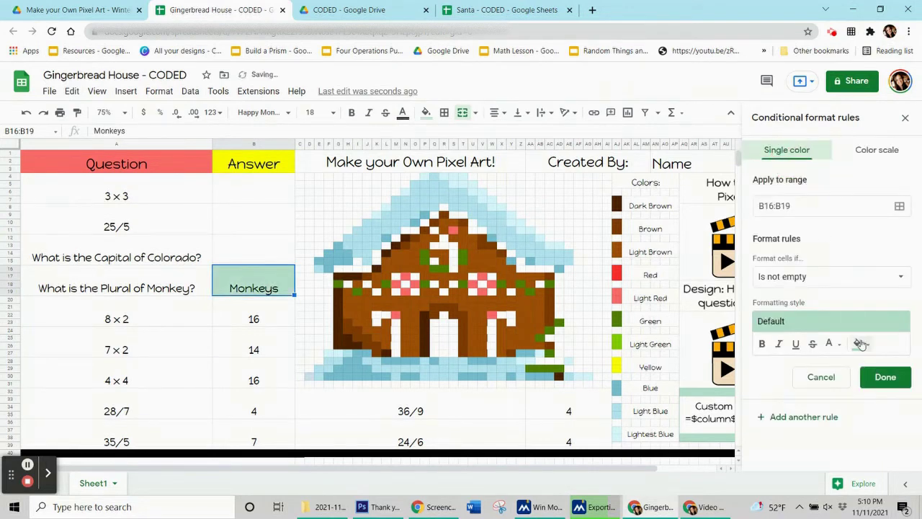
{"action": "left_click", "coordinate": [858, 343]}
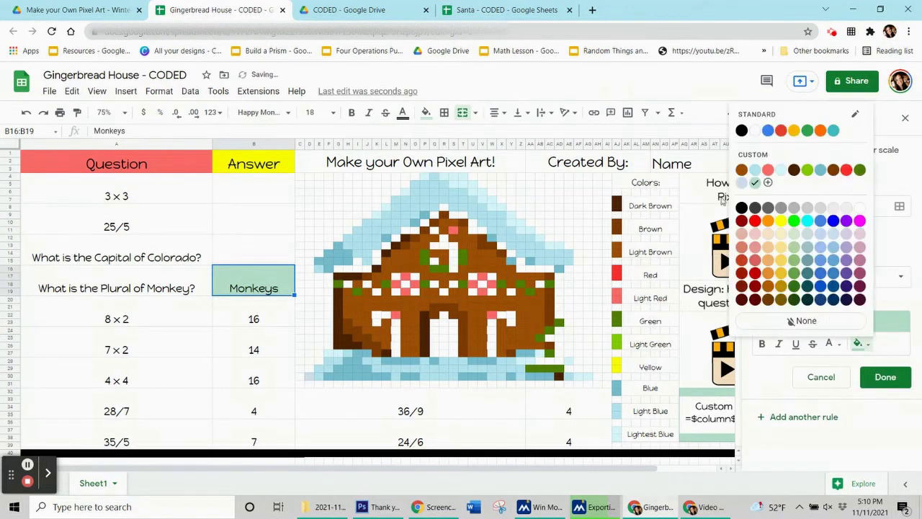
{"action": "left_click", "coordinate": [781, 171]}
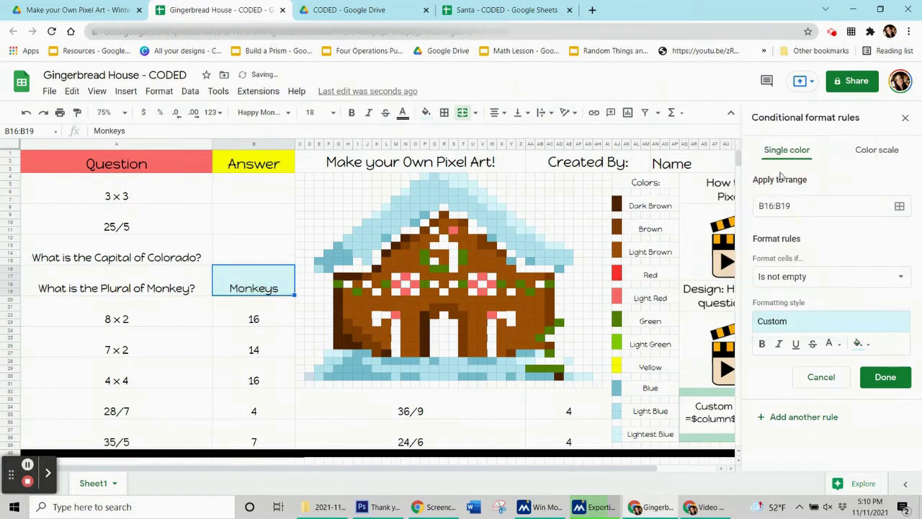
- Set the rule's condition to the custom formula =$b$16="monkeys"
{"action": "left_click", "coordinate": [885, 279]}
{"action": "scroll", "coordinate": [827, 461], "scroll_direction": "down", "scroll_amount": 5}
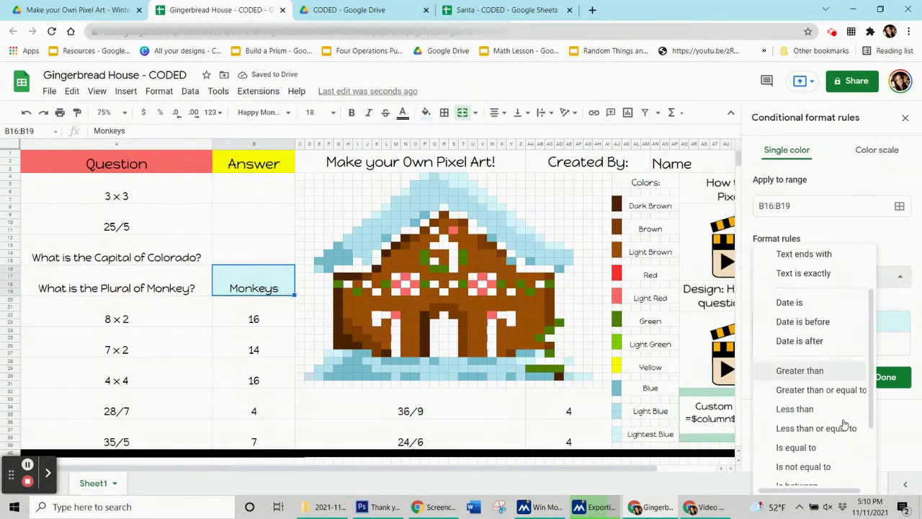
{"action": "left_click", "coordinate": [827, 472]}
{"action": "left_click", "coordinate": [783, 305]}
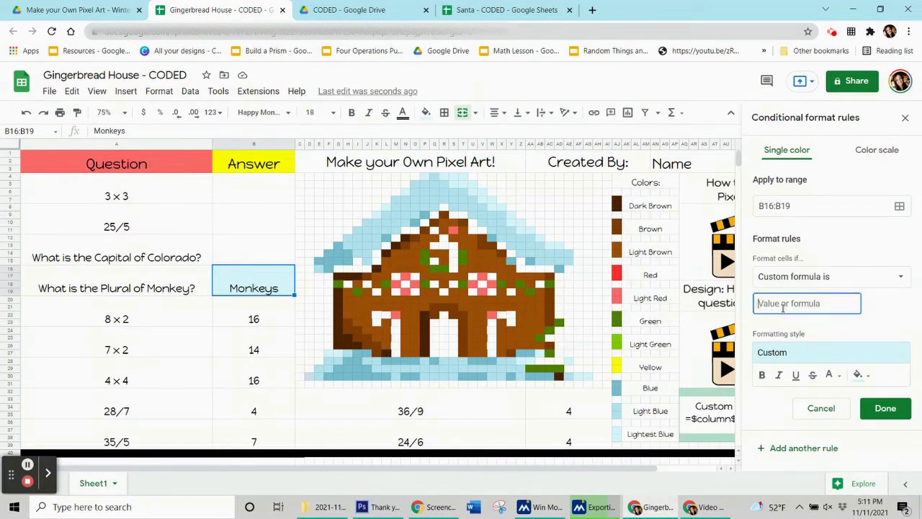
{"action": "type", "text": "=$b$16=\"monkeys"}
{"action": "type", "text": "\"monkeys"}
{"action": "left_click_drag", "start_coordinate": [794, 303], "coordinate": [800, 304]}
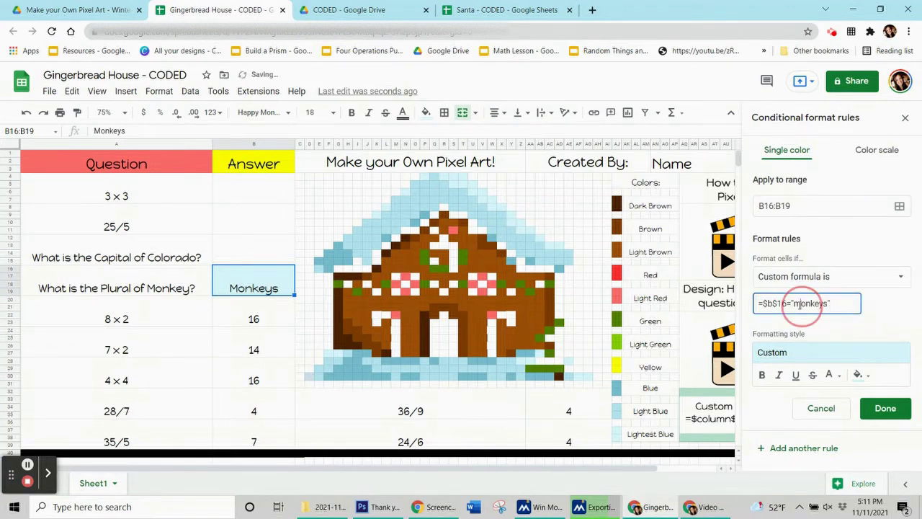
{"action": "left_click", "coordinate": [805, 305]}
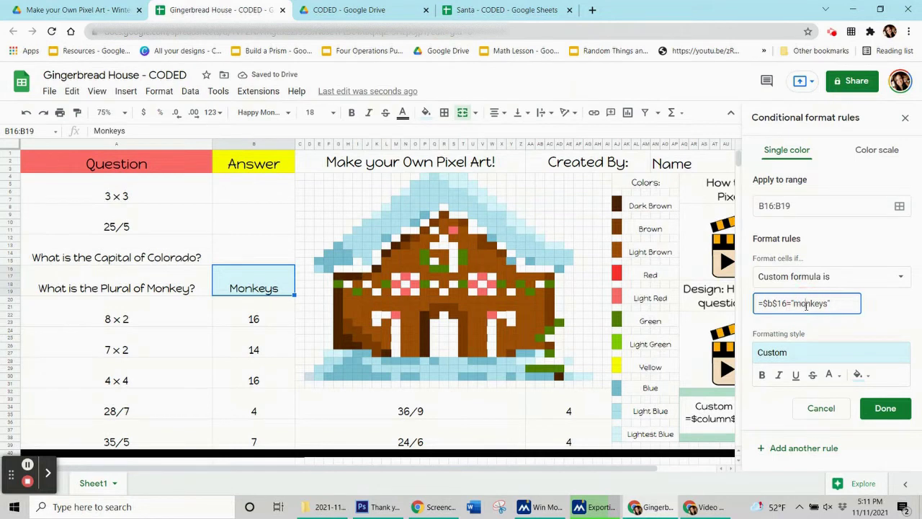
- Add the lightest blue pixels P4, N6, L8 and K9 on the left roof slope to the rule's range
{"action": "left_click", "coordinate": [898, 206]}
{"action": "left_click_drag", "start_coordinate": [447, 213], "coordinate": [123, 97]}
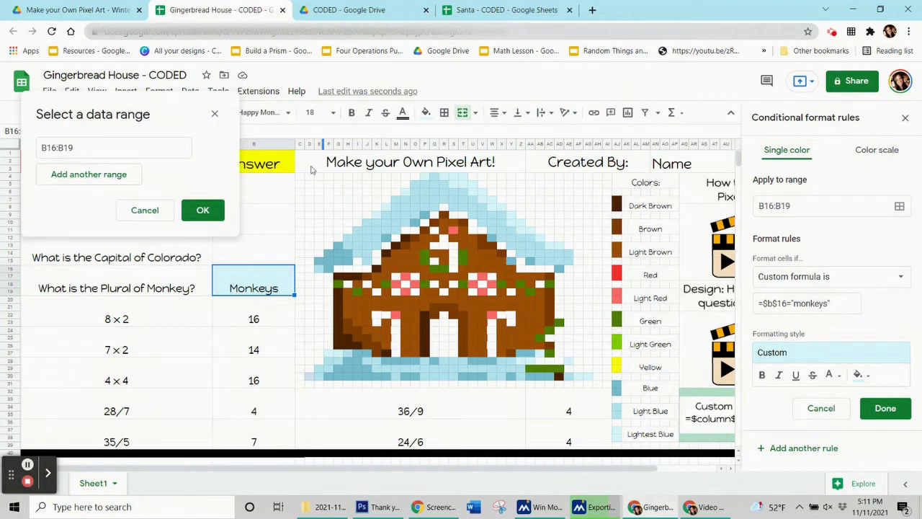
{"action": "left_click", "coordinate": [424, 176], "text": "ctrl"}
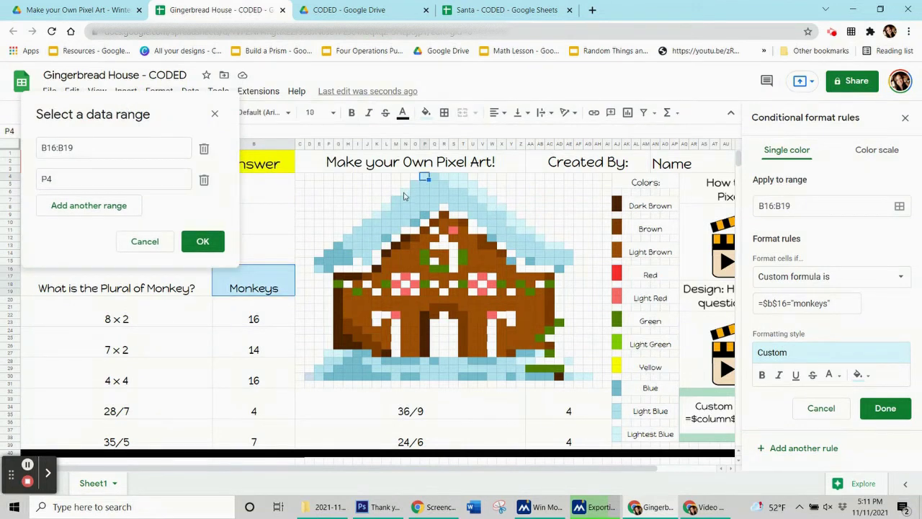
{"action": "left_click", "coordinate": [404, 192], "text": "ctrl"}
{"action": "left_click", "coordinate": [386, 209], "text": "ctrl"}
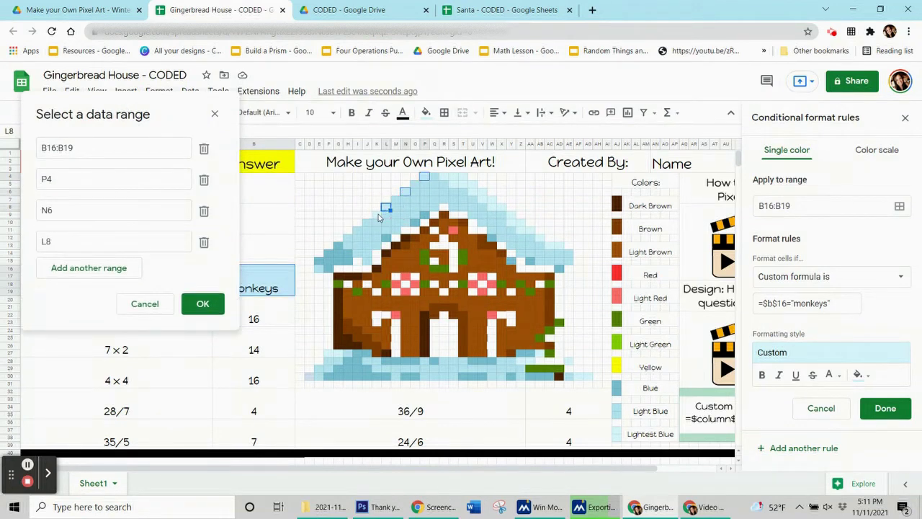
{"action": "left_click", "coordinate": [378, 214], "text": "ctrl"}
- Add the lightest blue pixels down the right roof slope, from R4:T4 to AC13:AD13, to the rule's range
{"action": "left_click_drag", "start_coordinate": [443, 177], "coordinate": [523, 227]}
{"action": "left_click", "coordinate": [511, 216], "text": "ctrl"}
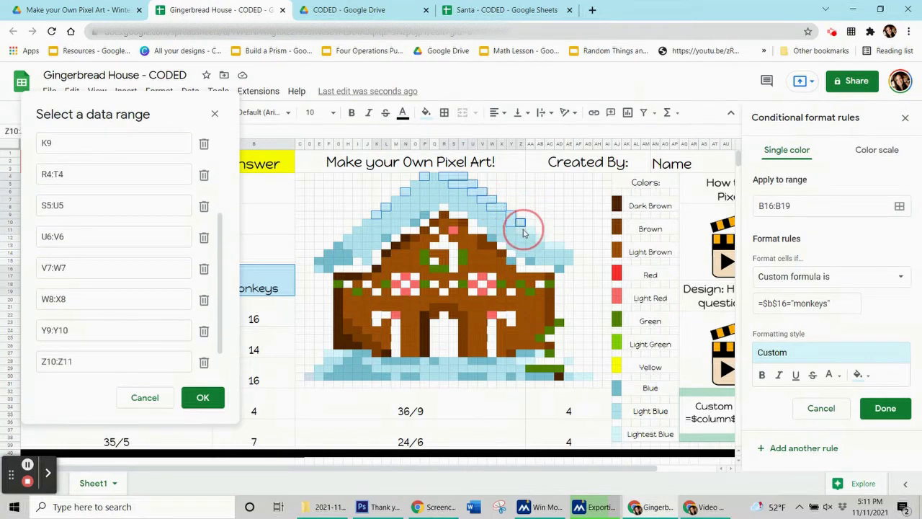
{"action": "left_click", "coordinate": [531, 228], "text": "ctrl"}
{"action": "left_click", "coordinate": [540, 237], "text": "ctrl"}
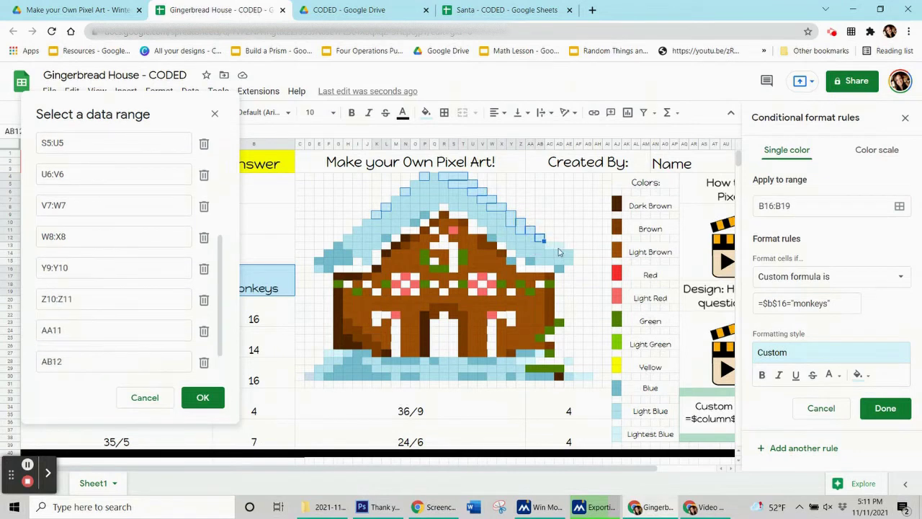
{"action": "left_click", "coordinate": [551, 245], "text": "ctrl"}
{"action": "left_click_drag", "start_coordinate": [551, 245], "coordinate": [560, 246]}
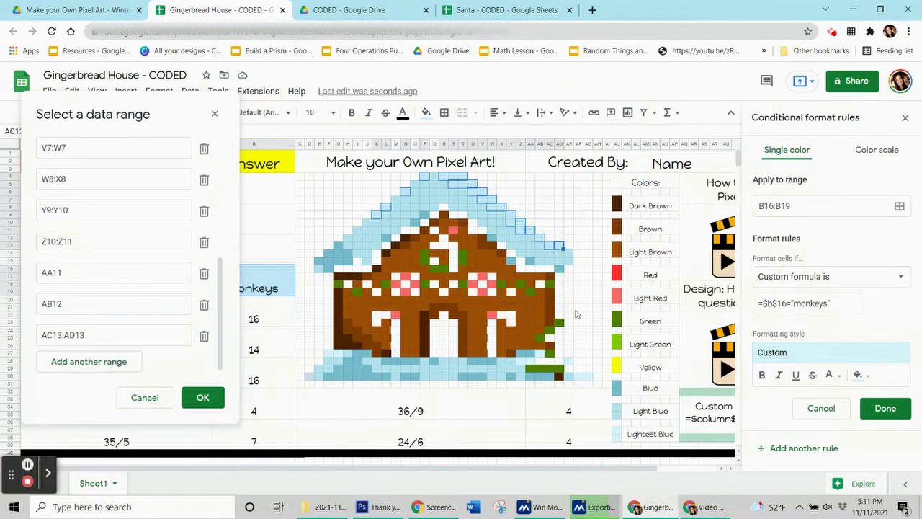
- Add the ground snow pixels AF30:AG30, AE28, AB27, Z28:AA28 and F27:G27 to the range and save the lightest blue rule
{"action": "left_click", "coordinate": [589, 381], "text": "ctrl"}
{"action": "left_click_drag", "start_coordinate": [587, 377], "coordinate": [583, 377]}
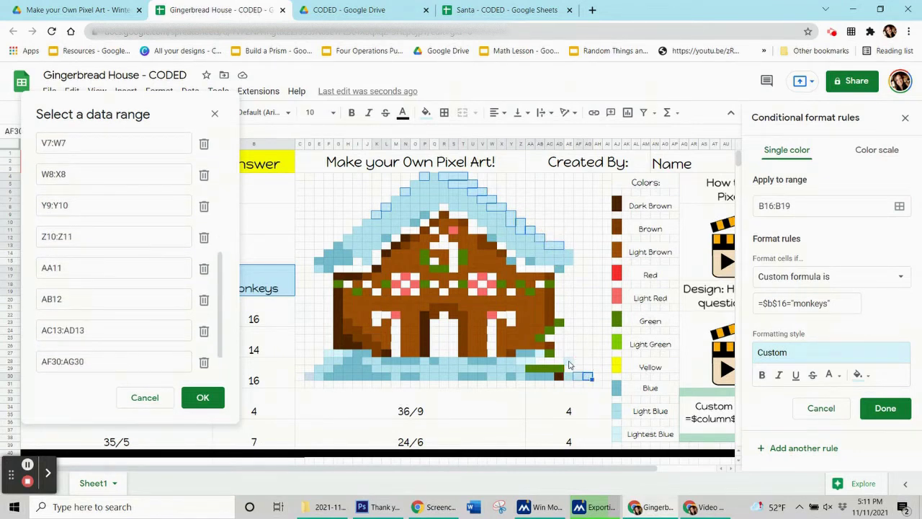
{"action": "left_click", "coordinate": [569, 362], "text": "ctrl"}
{"action": "left_click", "coordinate": [540, 355], "text": "ctrl"}
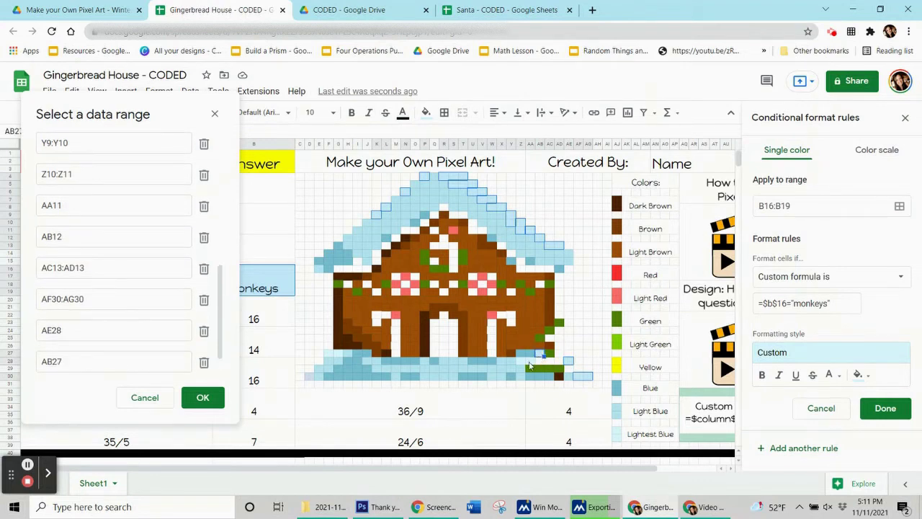
{"action": "left_click_drag", "start_coordinate": [530, 365], "coordinate": [520, 365]}
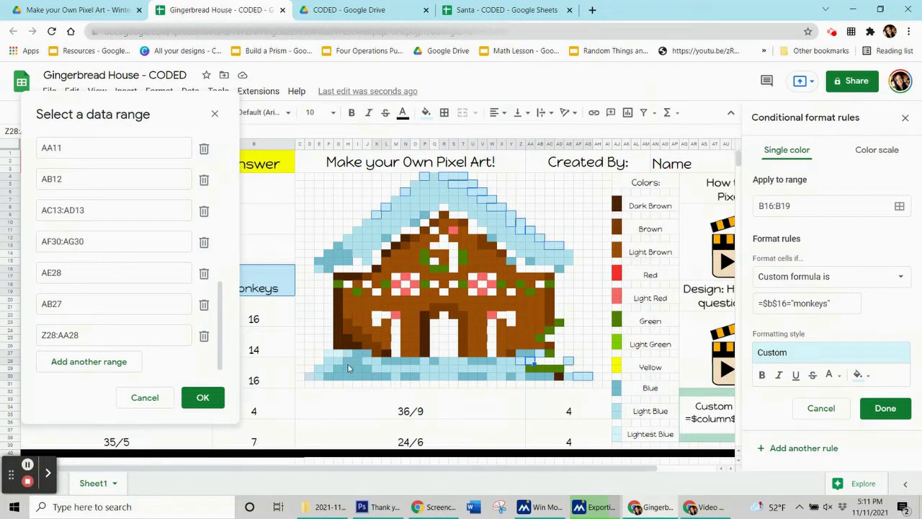
{"action": "left_click_drag", "start_coordinate": [339, 355], "coordinate": [330, 357]}
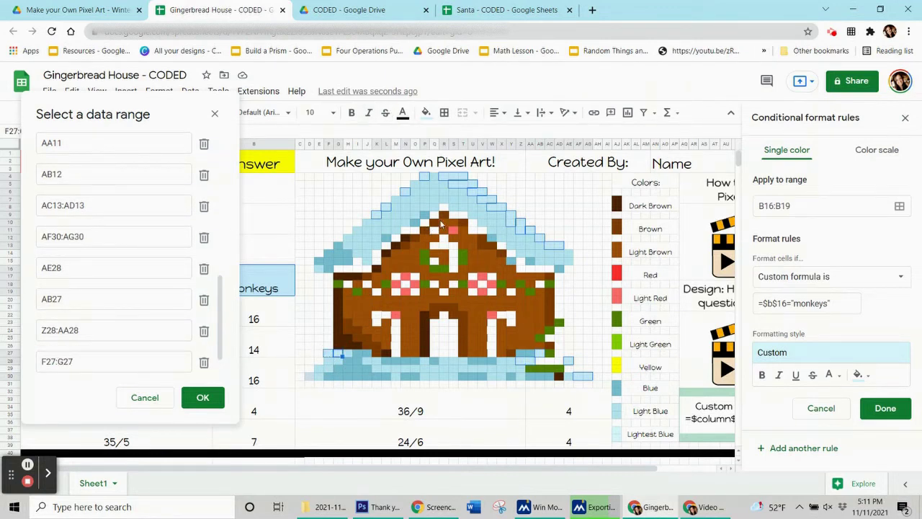
{"action": "left_click", "coordinate": [201, 397]}
{"action": "left_click", "coordinate": [869, 411]}
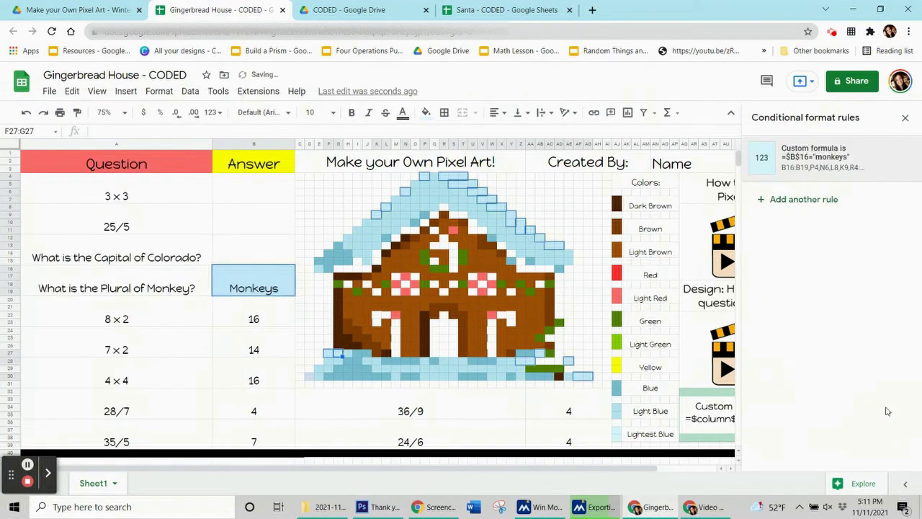
- Reset the manual fill of the selected lightest blue pixels and clear the Monkeys answer to hide them
{"action": "left_click", "coordinate": [426, 113]}
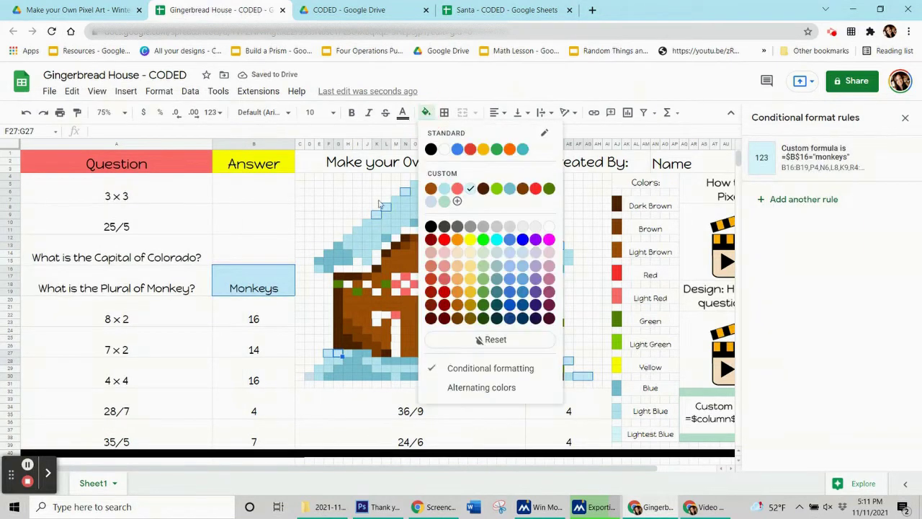
{"action": "left_click", "coordinate": [502, 347]}
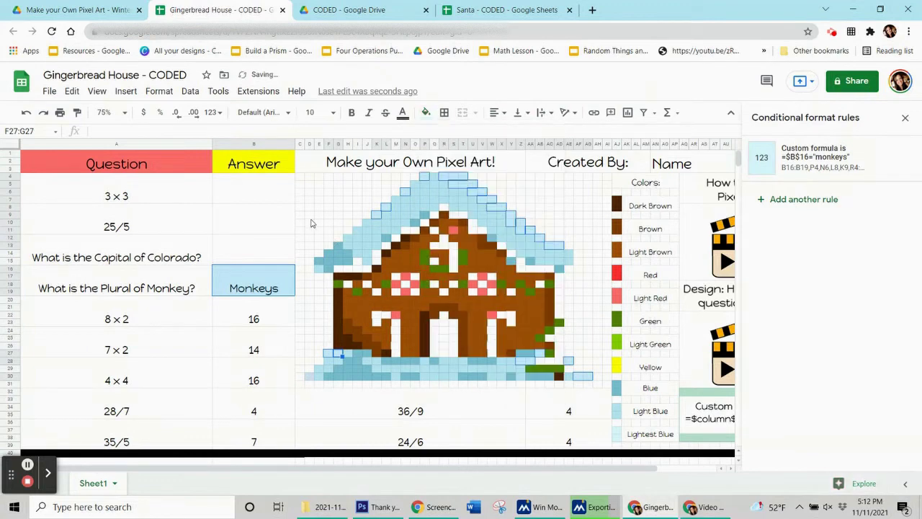
{"action": "left_click", "coordinate": [285, 281]}
{"action": "key", "text": "Delete"}
- Review the coded answer cells and the remaining ones to see which answers still need a color rule
{"action": "left_click", "coordinate": [275, 194]}
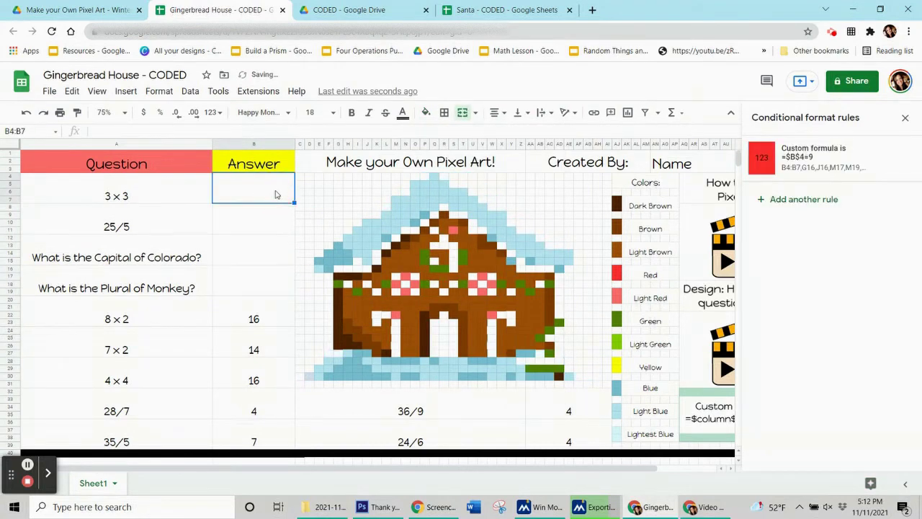
{"action": "left_click", "coordinate": [267, 243]}
{"action": "left_click", "coordinate": [274, 281]}
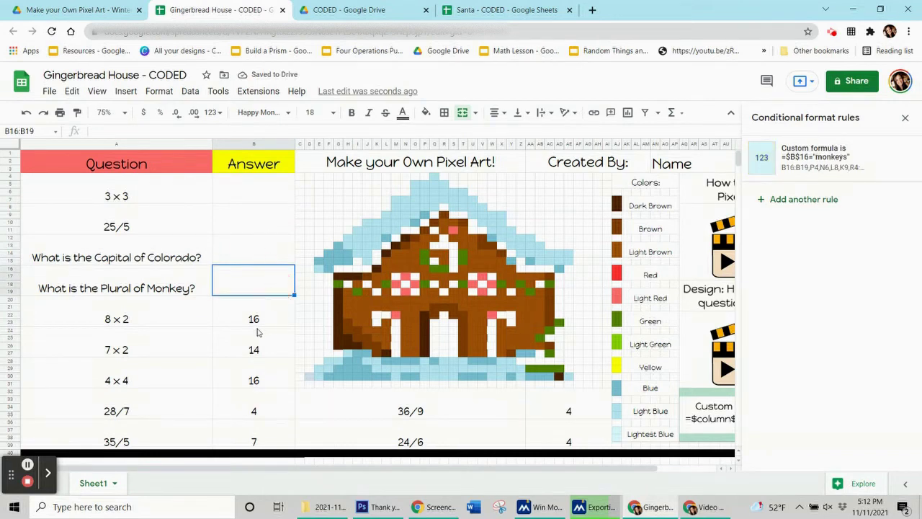
{"action": "left_click", "coordinate": [256, 319]}
{"action": "left_click", "coordinate": [269, 343]}
{"action": "left_click", "coordinate": [266, 371]}
{"action": "left_click", "coordinate": [284, 412]}
{"action": "left_click", "coordinate": [290, 437]}
{"action": "left_click", "coordinate": [541, 416]}
{"action": "left_click", "coordinate": [545, 437]}
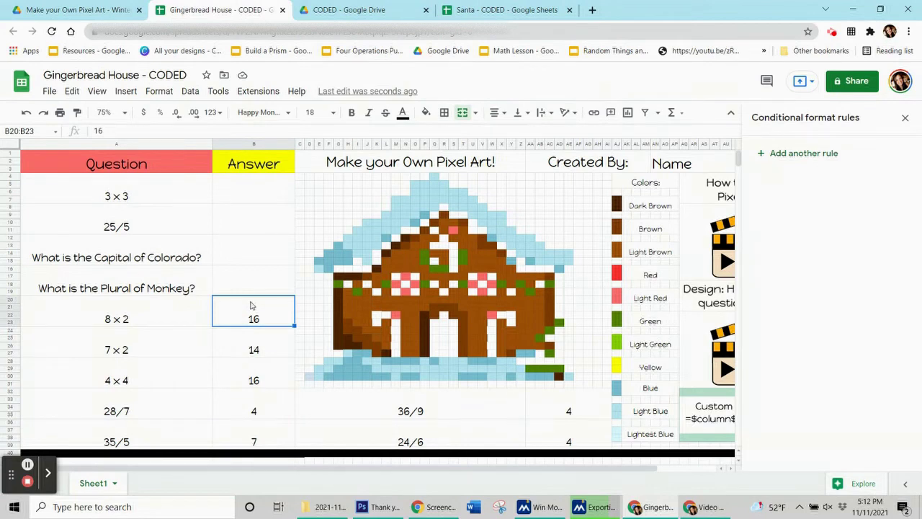
- Start a new conditional format rule on the 8 x 2 answer in B20:B23 with the brown fill
{"action": "left_click", "coordinate": [239, 316]}
{"action": "left_click", "coordinate": [426, 112]}
{"action": "left_click", "coordinate": [238, 315]}
{"action": "left_click", "coordinate": [793, 153]}
{"action": "left_click", "coordinate": [859, 344]}
{"action": "left_click", "coordinate": [829, 173]}
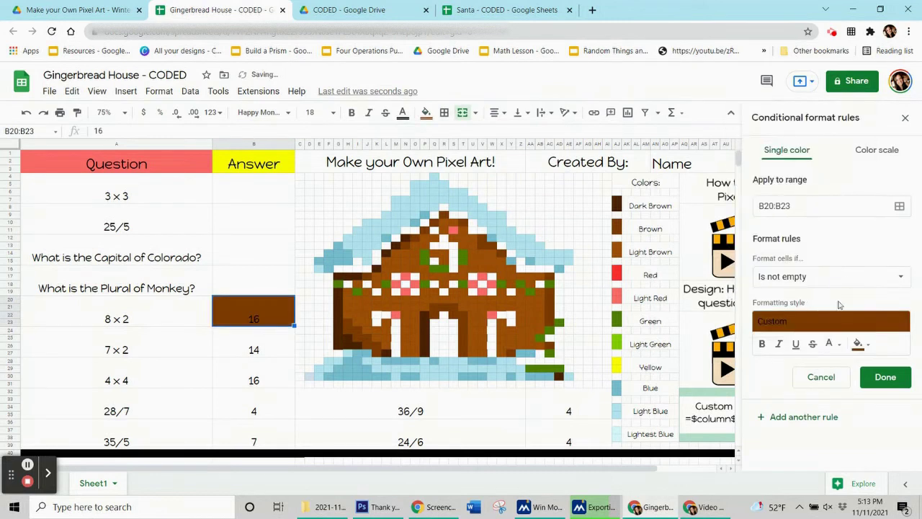
- Set the brown rule's condition to the custom formula =$b$20=16
{"action": "left_click", "coordinate": [828, 275]}
{"action": "scroll", "coordinate": [799, 403], "scroll_direction": "down", "scroll_amount": 3}
{"action": "left_click", "coordinate": [792, 472]}
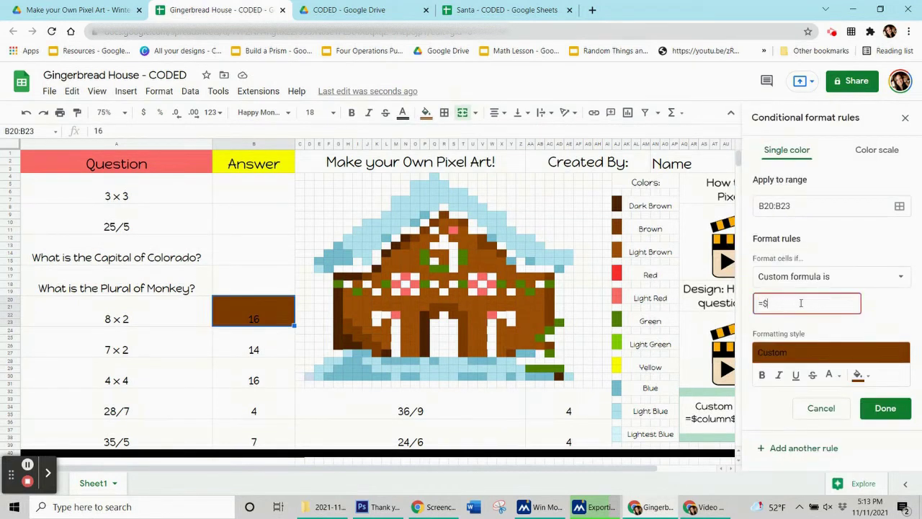
- Add the brown left wall pixels H23:H24, I24:I25, J25:J26, K26:K27 and J17 to the rule's range
{"action": "left_click", "coordinate": [899, 206]}
{"action": "left_click_drag", "start_coordinate": [488, 226], "coordinate": [233, 161]}
{"action": "left_click_drag", "start_coordinate": [347, 322], "coordinate": [355, 337]}
{"action": "left_click_drag", "start_coordinate": [363, 337], "coordinate": [370, 353]}
{"action": "left_click", "coordinate": [363, 275]}
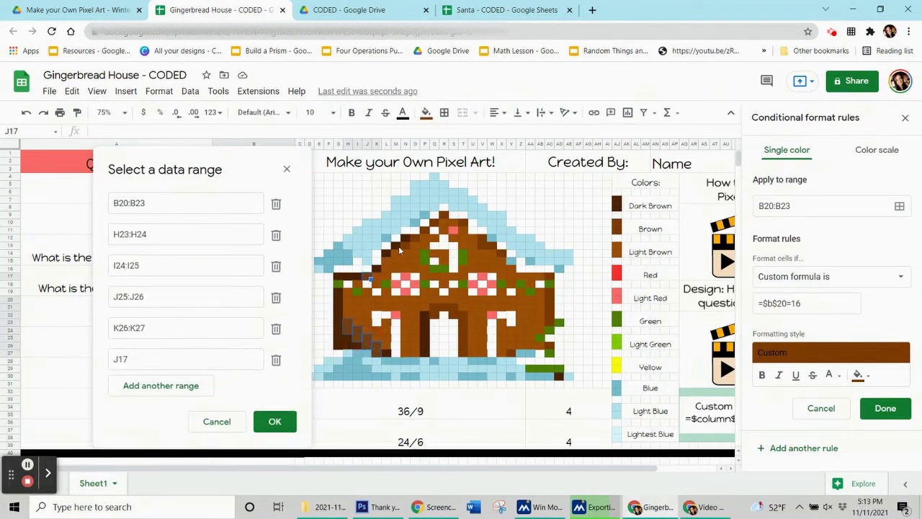
- Add the brown pixels up the left roof slope, including P11, Q10 and R9, to the rule's range
{"action": "left_click", "coordinate": [402, 248]}
{"action": "left_click", "coordinate": [410, 242]}
{"action": "left_click", "coordinate": [418, 234]}
{"action": "left_click", "coordinate": [425, 225]}
{"action": "left_click", "coordinate": [433, 218]}
- Add the brown right roof pixels T10, V12, V13:W13, X14 and AC17 to the rule's range
{"action": "left_click", "coordinate": [463, 225]}
{"action": "left_click", "coordinate": [478, 241]}
{"action": "left_click_drag", "start_coordinate": [477, 249], "coordinate": [483, 252]}
{"action": "left_click", "coordinate": [509, 257]}
{"action": "left_click", "coordinate": [549, 280]}
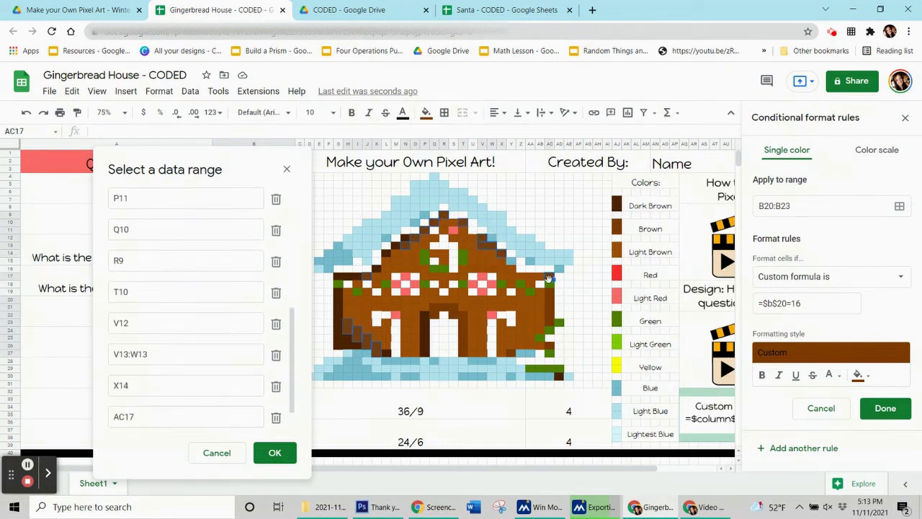
- Add the brown pixels of the right wall and around the door to the range and save the rule
{"action": "left_click_drag", "start_coordinate": [550, 295], "coordinate": [551, 324]}
{"action": "left_click", "coordinate": [552, 352]}
{"action": "left_click", "coordinate": [514, 358]}
{"action": "left_click_drag", "start_coordinate": [463, 320], "coordinate": [464, 353]}
{"action": "left_click", "coordinate": [455, 321]}
{"action": "left_click", "coordinate": [439, 320]}
{"action": "left_click_drag", "start_coordinate": [455, 312], "coordinate": [439, 313]}
{"action": "left_click", "coordinate": [267, 368]}
{"action": "left_click", "coordinate": [885, 408]}
- Reset the manual fill of the selected brown pixels and clear the 8 x 2 answer to hide them
{"action": "left_click", "coordinate": [426, 113]}
{"action": "key", "text": "Escape"}
{"action": "left_click", "coordinate": [330, 216]}
{"action": "left_click", "coordinate": [253, 310]}
{"action": "key", "text": "Delete"}
- Create a conditional formatting rule for the 7 x 2 answer cell with a blue fill and the custom formula =$b$24=14
{"action": "left_click", "coordinate": [250, 338]}
{"action": "left_click", "coordinate": [799, 154]}
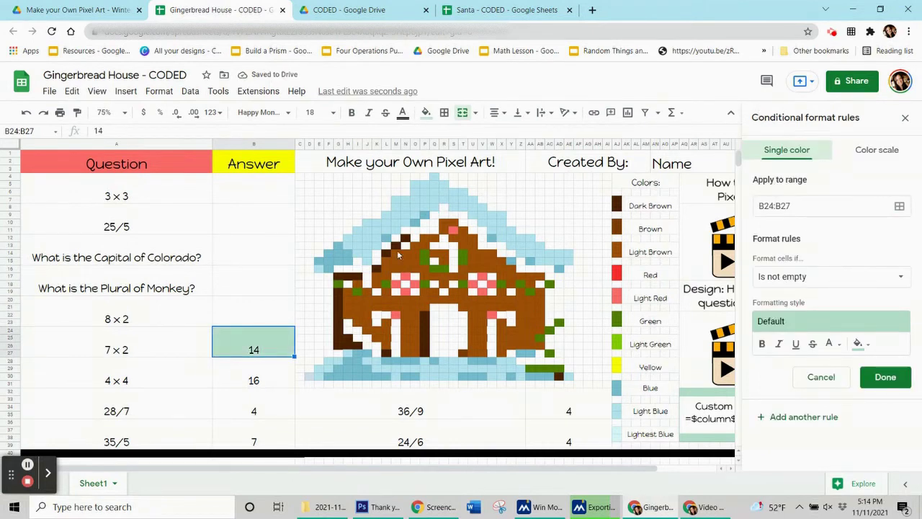
{"action": "left_click", "coordinate": [426, 113]}
{"action": "key", "text": "Escape"}
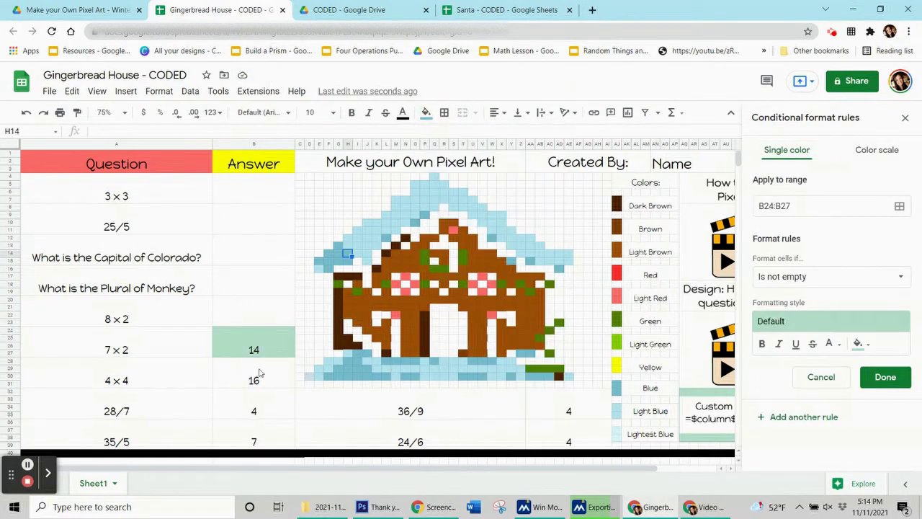
{"action": "left_click", "coordinate": [858, 343]}
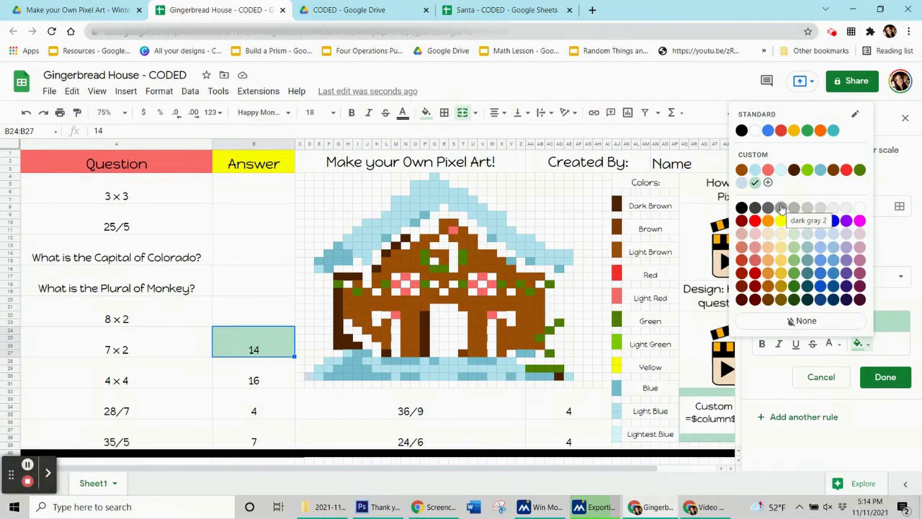
{"action": "left_click", "coordinate": [820, 169]}
{"action": "left_click", "coordinate": [829, 276]}
{"action": "left_click", "coordinate": [803, 407]}
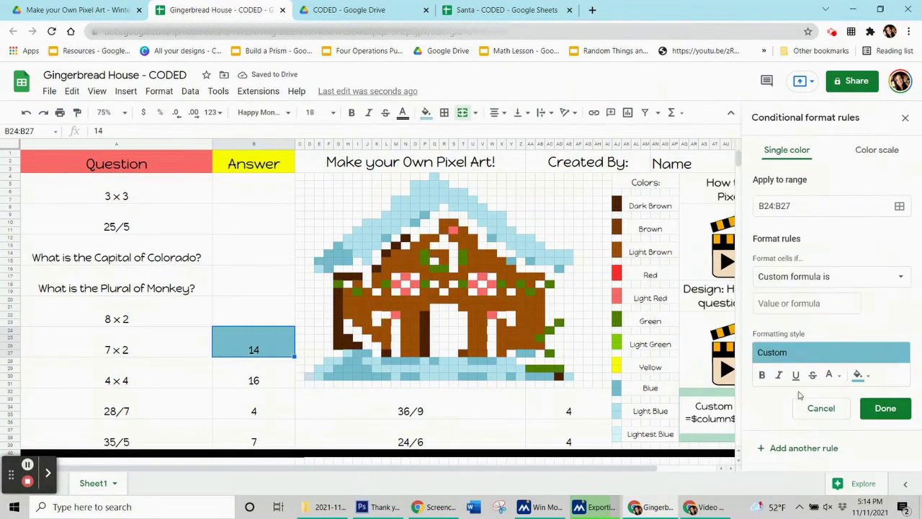
- Add the blue pixels of the left roof, including G13:G15, H14:H15, F14:F16, E15, P9 and O10, to the rule's range
{"action": "left_click", "coordinate": [898, 206]}
{"action": "left_click_drag", "start_coordinate": [497, 77], "coordinate": [180, 84]}
{"action": "left_click_drag", "start_coordinate": [339, 247], "coordinate": [327, 269]}
{"action": "left_click", "coordinate": [318, 260], "text": "ctrl"}
{"action": "left_click", "coordinate": [424, 215], "text": "ctrl"}
{"action": "left_click", "coordinate": [414, 223], "text": "ctrl"}
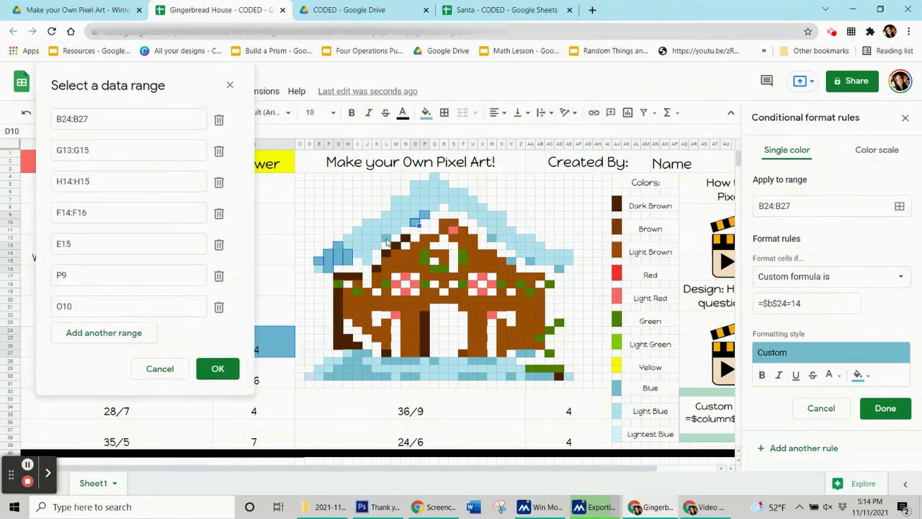
{"action": "left_click", "coordinate": [385, 242], "text": "ctrl"}
- Add the blue snow pixels along the ground below the house to the rule's range
{"action": "left_click", "coordinate": [308, 375], "text": "ctrl"}
{"action": "left_click_drag", "start_coordinate": [324, 376], "coordinate": [412, 375]}
{"action": "left_click", "coordinate": [434, 365], "text": "ctrl"}
{"action": "left_click_drag", "start_coordinate": [491, 365], "coordinate": [463, 376]}
{"action": "left_click", "coordinate": [510, 375], "text": "ctrl"}
{"action": "left_click_drag", "start_coordinate": [547, 375], "coordinate": [520, 353]}
- Add the blue pixels on the right roof slope to the range and save the rule
{"action": "left_click", "coordinate": [491, 238], "text": "ctrl"}
{"action": "left_click", "coordinate": [510, 261], "text": "ctrl"}
{"action": "left_click", "coordinate": [529, 261], "text": "ctrl"}
{"action": "left_click", "coordinate": [561, 268], "text": "ctrl"}
{"action": "left_click", "coordinate": [217, 368]}
{"action": "left_click", "coordinate": [885, 408]}
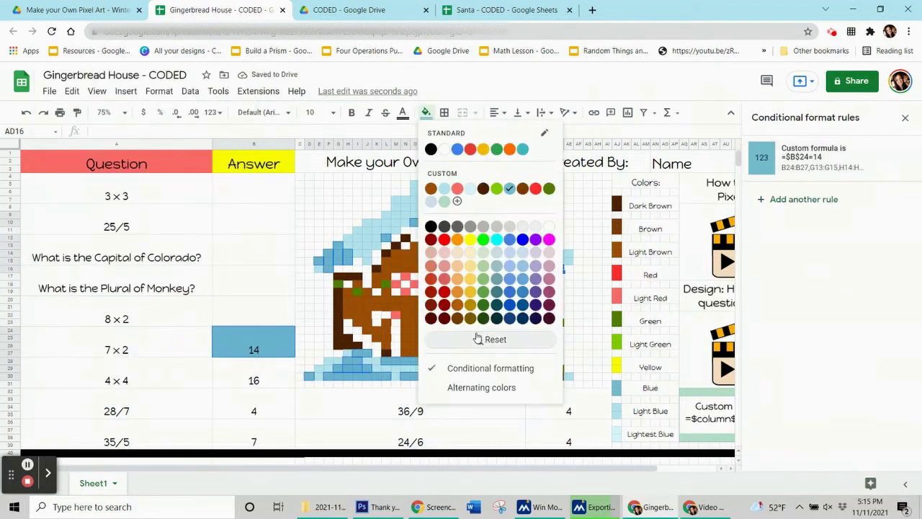
- Reset the manual fill of the selected blue pixels and clear the 7 x 2 answer to hide them
{"action": "key", "text": "ctrl+z"}
{"action": "key", "text": "ctrl+z"}
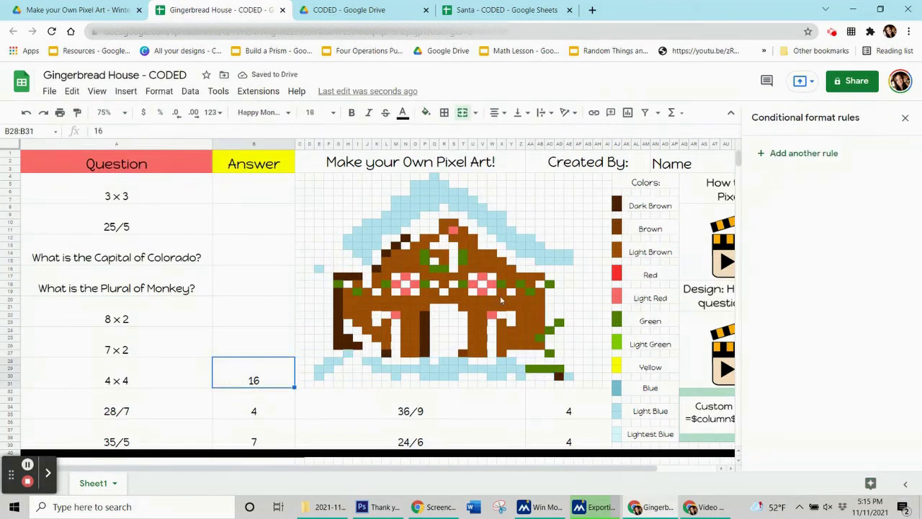
- Create a rule for the 4 x 4 answer cell with a dark brown fill and the custom formula =$b$28=16
{"action": "left_click", "coordinate": [425, 112]}
{"action": "left_click", "coordinate": [489, 366]}
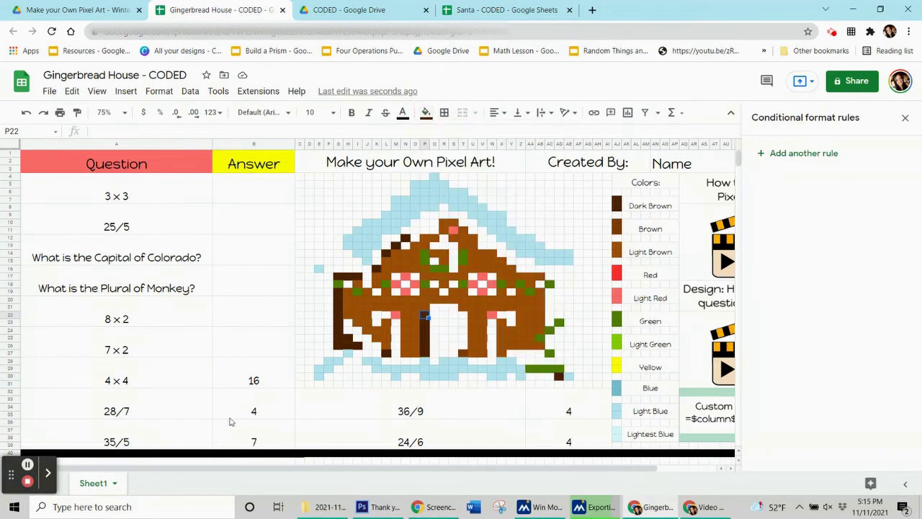
{"action": "left_click", "coordinate": [823, 154]}
{"action": "left_click", "coordinate": [857, 343]}
{"action": "left_click", "coordinate": [771, 180]}
{"action": "left_click", "coordinate": [898, 205]}
{"action": "left_click_drag", "start_coordinate": [494, 230], "coordinate": [211, 128]}
{"action": "left_click", "coordinate": [832, 276]}
{"action": "left_click", "coordinate": [784, 308]}
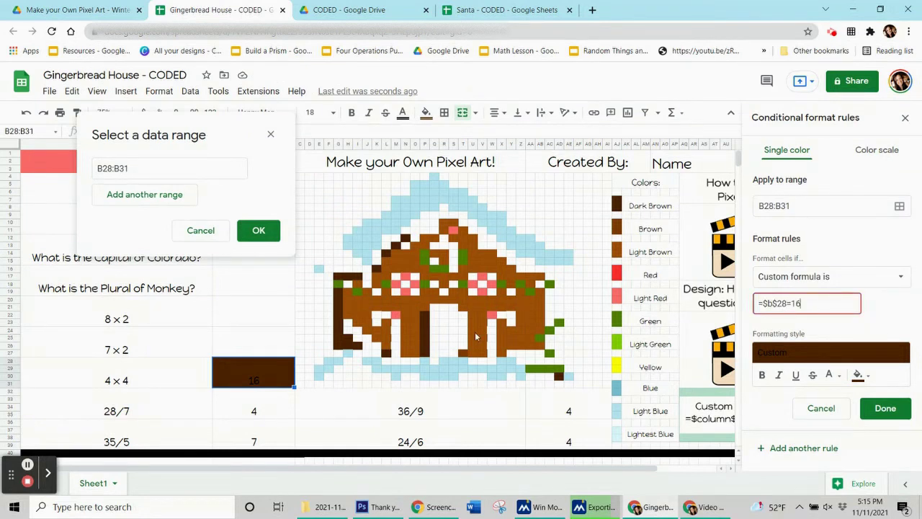
- Add the dark brown pixels of the left wall and beside the door, including G19:G26, H25:H26 and I26, to the rule's range
{"action": "left_click", "coordinate": [899, 206]}
{"action": "left_click_drag", "start_coordinate": [397, 212], "coordinate": [146, 166]}
{"action": "left_click_drag", "start_coordinate": [341, 294], "coordinate": [348, 345]}
{"action": "left_click", "coordinate": [358, 345], "text": "ctrl"}
{"action": "left_click_drag", "start_coordinate": [339, 277], "coordinate": [357, 277]}
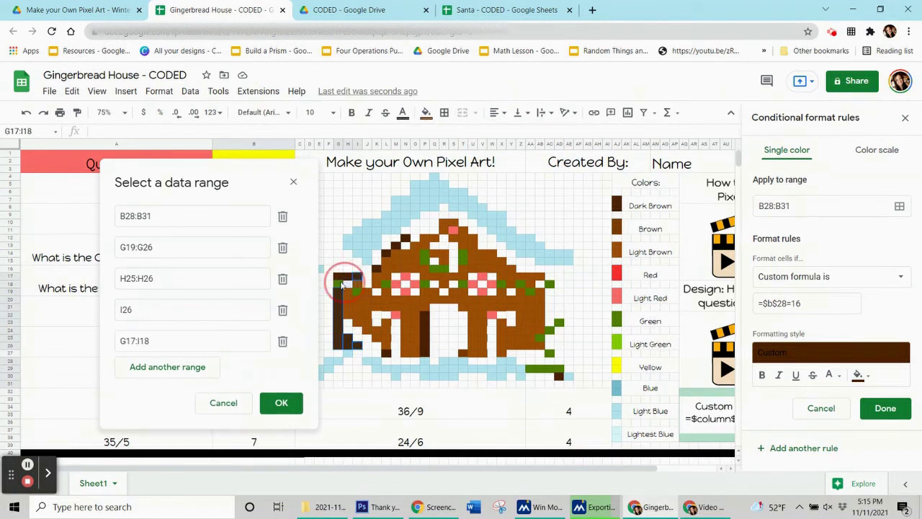
{"action": "left_click", "coordinate": [388, 352], "text": "ctrl"}
{"action": "left_click_drag", "start_coordinate": [426, 315], "coordinate": [426, 351]}
- Add the dark brown pixels on the left roof slope and below the plant to the range and save the rule
{"action": "left_click", "coordinate": [406, 240], "text": "ctrl"}
{"action": "left_click", "coordinate": [396, 248], "text": "ctrl"}
{"action": "left_click", "coordinate": [387, 255], "text": "ctrl"}
{"action": "left_click", "coordinate": [378, 272], "text": "ctrl"}
{"action": "left_click", "coordinate": [561, 377], "text": "ctrl"}
{"action": "left_click", "coordinate": [281, 465]}
{"action": "left_click", "coordinate": [892, 410]}
- Reset the manual fill of the selected dark brown pixels and clear the 4 x 4 answer to hide them
{"action": "left_click", "coordinate": [426, 112]}
{"action": "left_click", "coordinate": [473, 335]}
{"action": "left_click", "coordinate": [253, 372]}
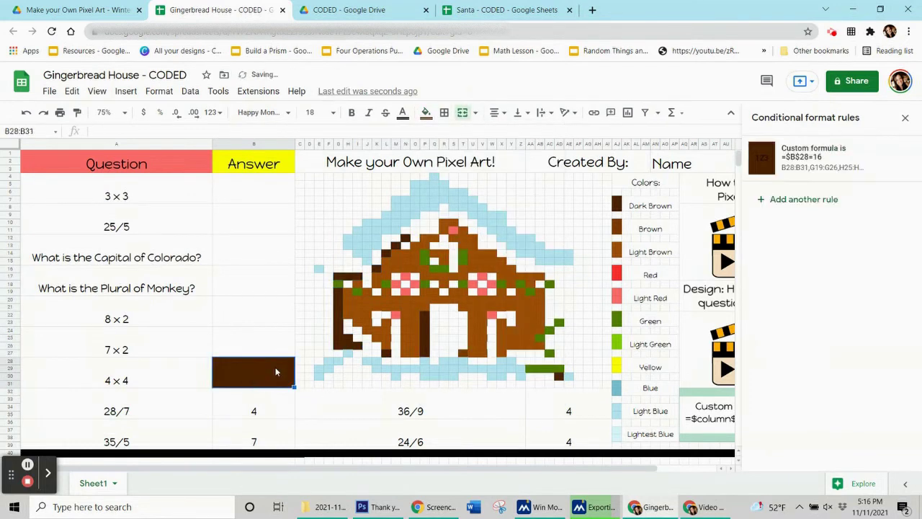
{"action": "key", "text": "Delete"}
- Create a rule for the 28/7 answer cell with a light red fill and the custom formula =$b$32=4
{"action": "key", "text": "Down"}
{"action": "left_click", "coordinate": [829, 154]}
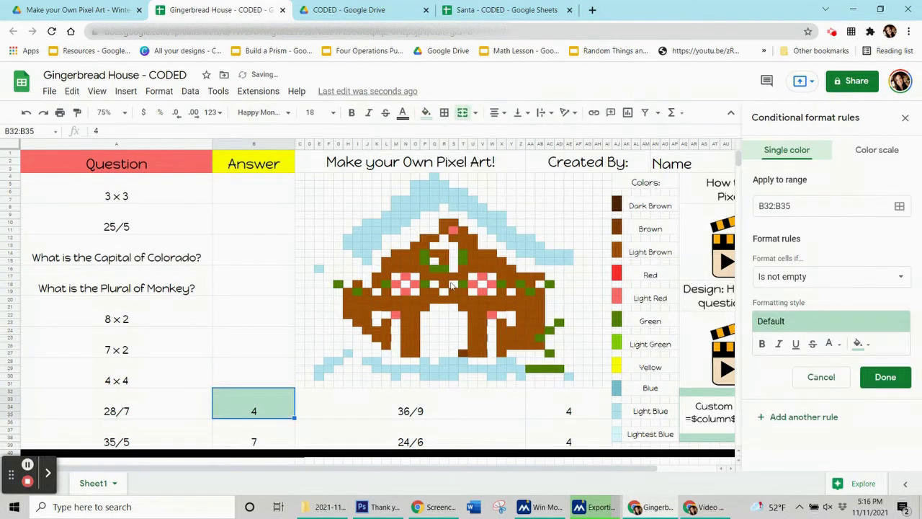
{"action": "left_click", "coordinate": [426, 113]}
{"action": "left_click", "coordinate": [900, 324]}
{"action": "left_click", "coordinate": [857, 343]}
{"action": "left_click", "coordinate": [768, 169]}
{"action": "left_click", "coordinate": [814, 275]}
{"action": "left_click", "coordinate": [792, 440]}
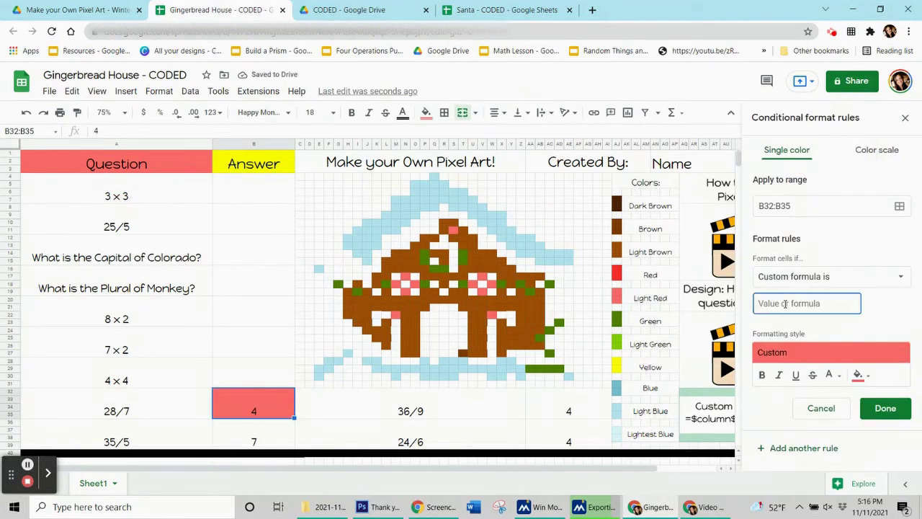
- Add the light red pixels at the roof peak and on the left side, including S11, N17 and O18, to the rule's range
{"action": "left_click", "coordinate": [899, 206]}
{"action": "left_click_drag", "start_coordinate": [494, 227], "coordinate": [230, 132]}
{"action": "left_click", "coordinate": [453, 229], "text": "ctrl"}
{"action": "left_click", "coordinate": [404, 274], "text": "ctrl"}
{"action": "left_click", "coordinate": [414, 283], "text": "ctrl"}
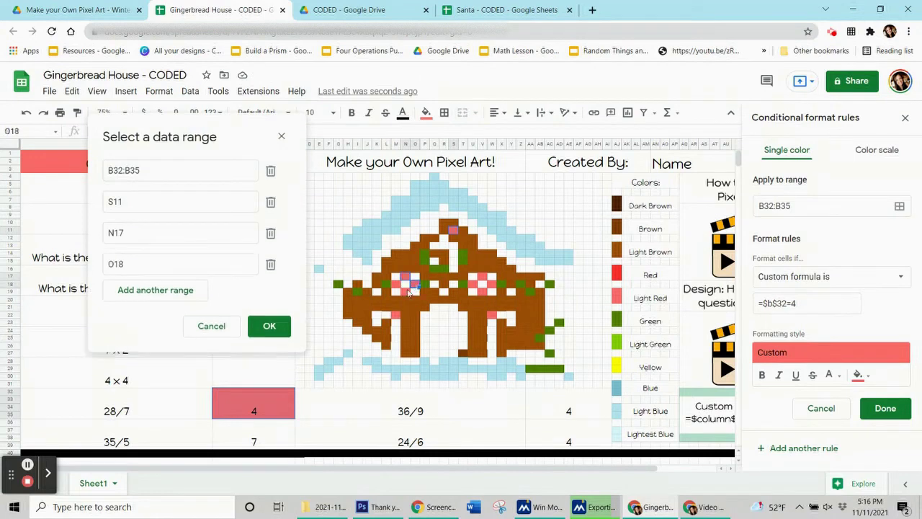
{"action": "left_click", "coordinate": [404, 292], "text": "ctrl"}
{"action": "left_click", "coordinate": [394, 283], "text": "ctrl"}
{"action": "left_click", "coordinate": [395, 320], "text": "ctrl"}
- Add the light red pixels of the right candy and right candy cane to the range and save the rule
{"action": "left_click", "coordinate": [489, 321], "text": "ctrl"}
{"action": "left_click", "coordinate": [491, 285], "text": "ctrl"}
{"action": "left_click", "coordinate": [482, 277], "text": "ctrl"}
{"action": "left_click", "coordinate": [482, 286], "text": "ctrl"}
{"action": "left_click", "coordinate": [268, 419]}
{"action": "left_click", "coordinate": [885, 407]}
- Reset the manual fill of the selected light red pixels and clear the 28/7 answer to hide them
{"action": "left_click", "coordinate": [425, 112]}
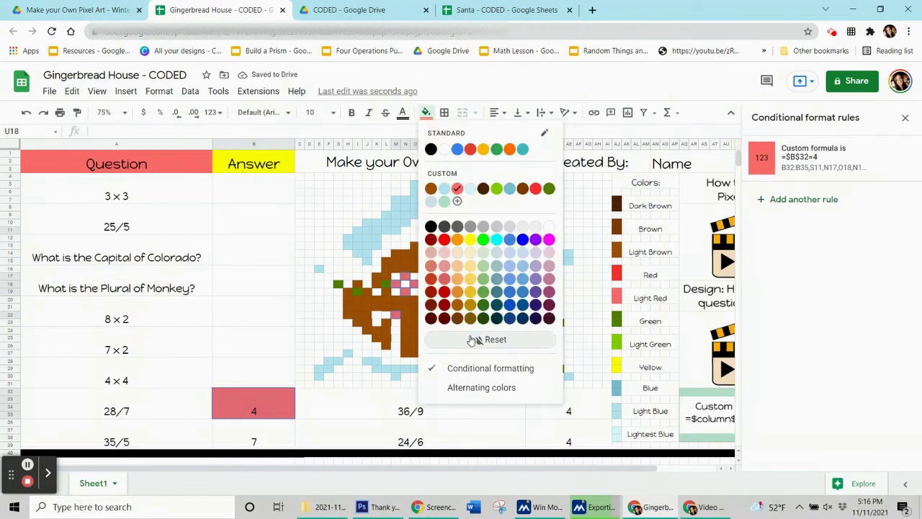
{"action": "left_click", "coordinate": [470, 340]}
{"action": "key", "text": "ctrl+z"}
{"action": "key", "text": "ctrl+z"}
{"action": "key", "text": "ctrl+z"}
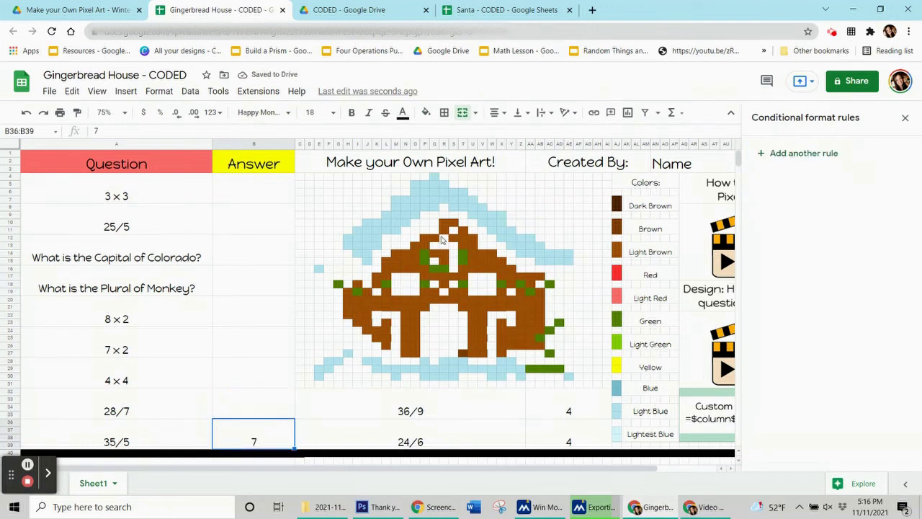
- Create a rule for the 35/5 answer cell with a green fill and the custom formula =$b$36=7
{"action": "left_click", "coordinate": [426, 112]}
{"action": "left_click", "coordinate": [425, 113]}
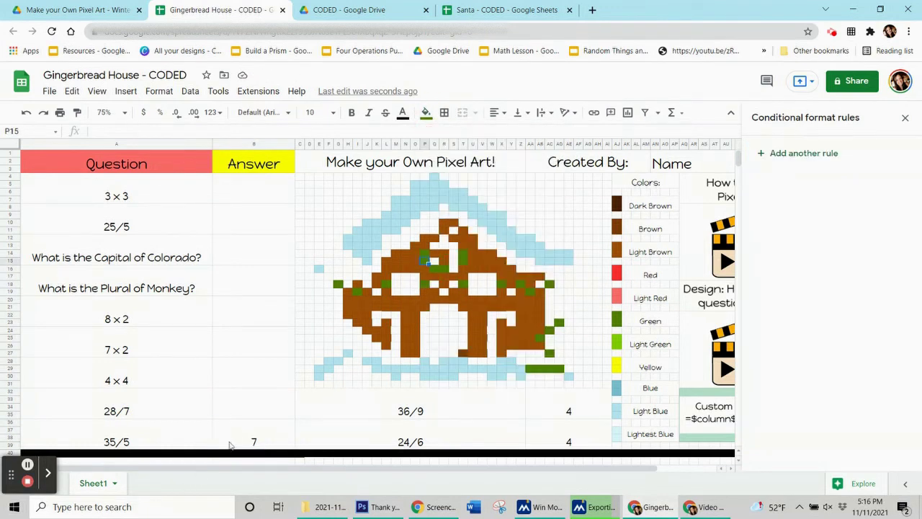
{"action": "left_click", "coordinate": [828, 153]}
{"action": "left_click", "coordinate": [857, 374]}
{"action": "left_click", "coordinate": [880, 314]}
{"action": "left_click", "coordinate": [832, 276]}
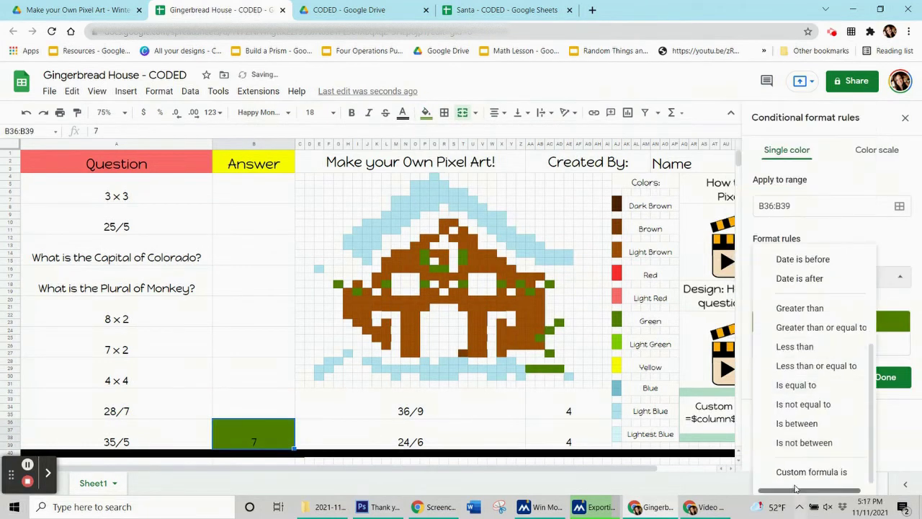
{"action": "left_click", "coordinate": [812, 471]}
{"action": "left_click", "coordinate": [775, 302]}
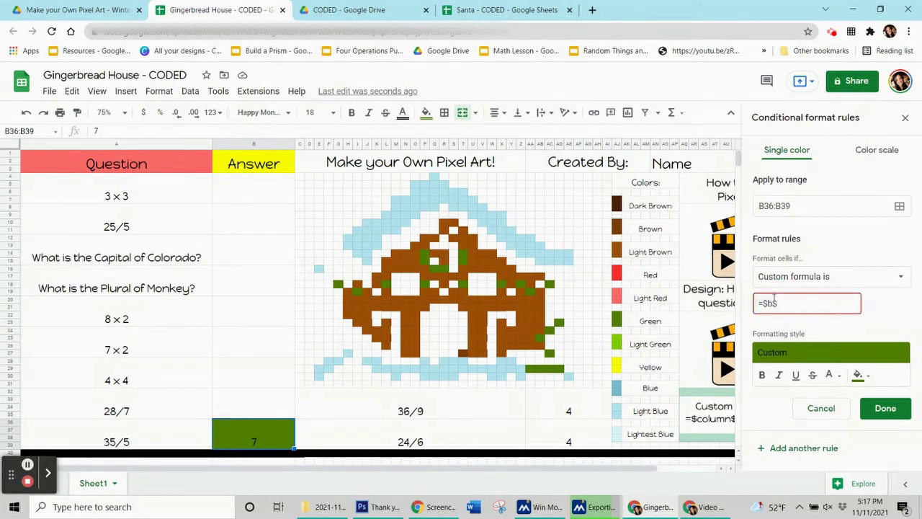
- Add the green pixels G18, I19 and L18 and the wreath, including P14:P15 and T14:T15, to the rule's range
{"action": "left_click", "coordinate": [899, 205]}
{"action": "left_click_drag", "start_coordinate": [422, 231], "coordinate": [137, 169]}
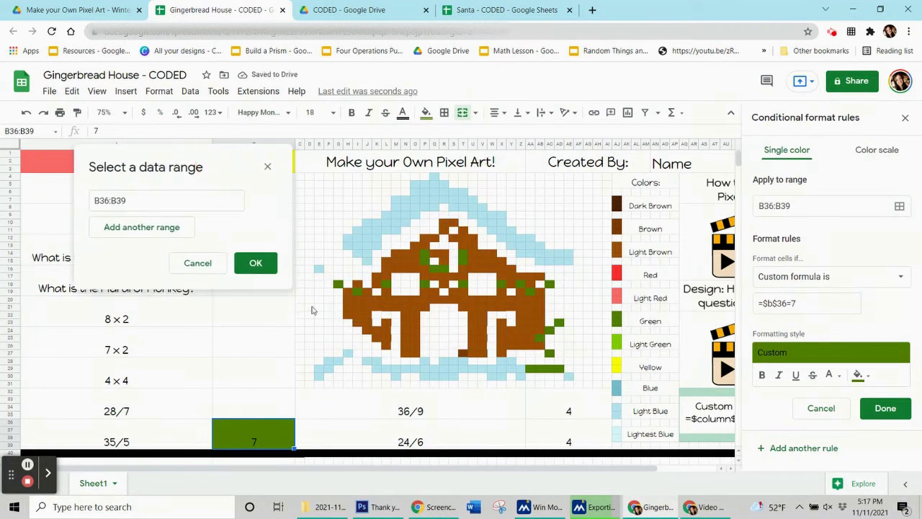
{"action": "left_click", "coordinate": [141, 227]}
{"action": "left_click", "coordinate": [337, 283]}
{"action": "left_click", "coordinate": [142, 258]}
{"action": "left_click", "coordinate": [358, 292]}
{"action": "left_click", "coordinate": [141, 288]}
{"action": "left_click", "coordinate": [380, 288]}
{"action": "left_click", "coordinate": [141, 320]}
{"action": "left_click_drag", "start_coordinate": [426, 257], "coordinate": [463, 261]}
- Add the green trim pixels T18, P18, X18, Z18, AA19 and AC18 to the rule's range
{"action": "left_click", "coordinate": [462, 284], "text": "ctrl"}
{"action": "left_click", "coordinate": [424, 283], "text": "ctrl"}
{"action": "left_click", "coordinate": [502, 285], "text": "ctrl"}
{"action": "left_click", "coordinate": [521, 283], "text": "ctrl"}
{"action": "left_click", "coordinate": [530, 292], "text": "ctrl"}
{"action": "left_click", "coordinate": [549, 284], "text": "ctrl"}
- Add the green plant pixels right of the house, including AD23 and AA29:AD29, to the range and save the rule
{"action": "left_click", "coordinate": [560, 322], "text": "ctrl"}
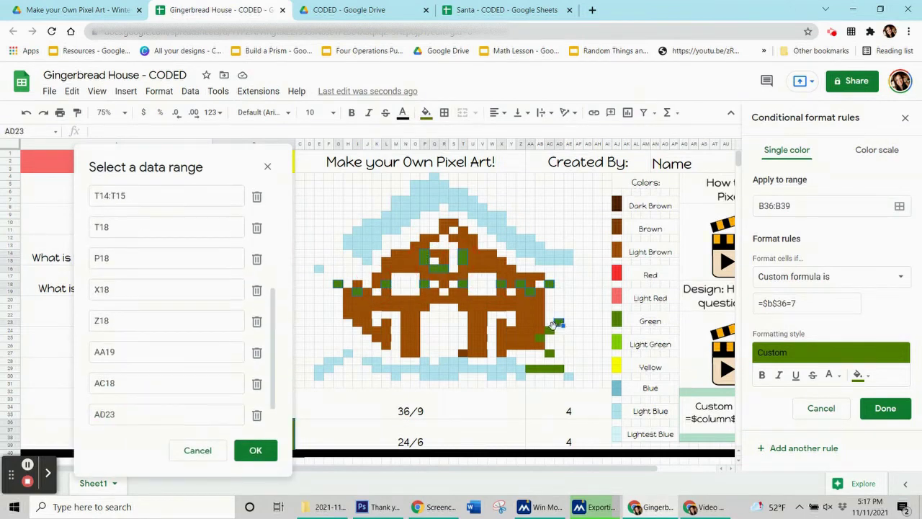
{"action": "left_click", "coordinate": [550, 330], "text": "ctrl"}
{"action": "left_click", "coordinate": [540, 337], "text": "ctrl"}
{"action": "left_click", "coordinate": [549, 353], "text": "ctrl"}
{"action": "left_click_drag", "start_coordinate": [529, 368], "coordinate": [561, 369]}
{"action": "left_click", "coordinate": [256, 449]}
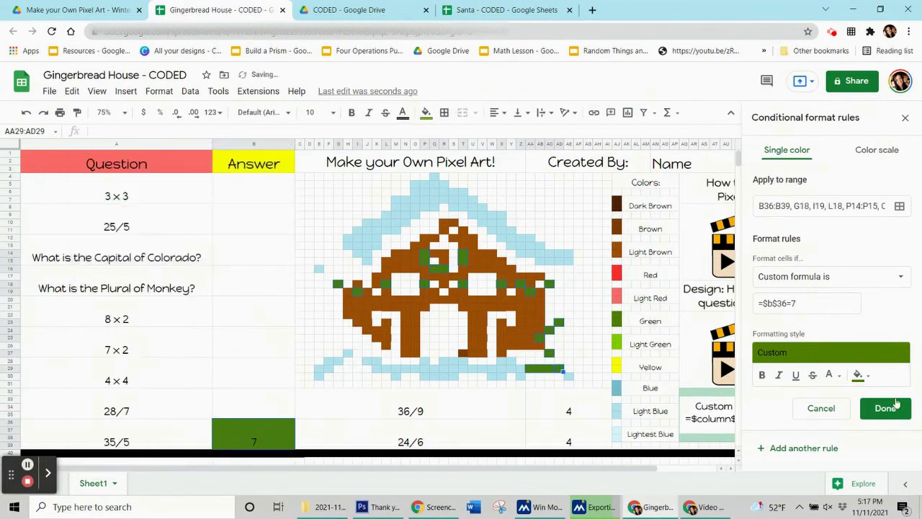
{"action": "left_click", "coordinate": [885, 408]}
- Reset the manual fill of the selected green pixels and clear the 35/5 answer to hide them
{"action": "left_click", "coordinate": [426, 113]}
{"action": "left_click", "coordinate": [310, 414]}
{"action": "left_click", "coordinate": [263, 435]}
{"action": "key", "text": "Delete"}
- Add a conditional format rule for the 36/9 answer cell AA32:AI35 with light blue fill and custom formula =$aa$32=4
{"action": "left_click", "coordinate": [472, 208]}
{"action": "left_click", "coordinate": [425, 112]}
{"action": "left_click", "coordinate": [553, 412]}
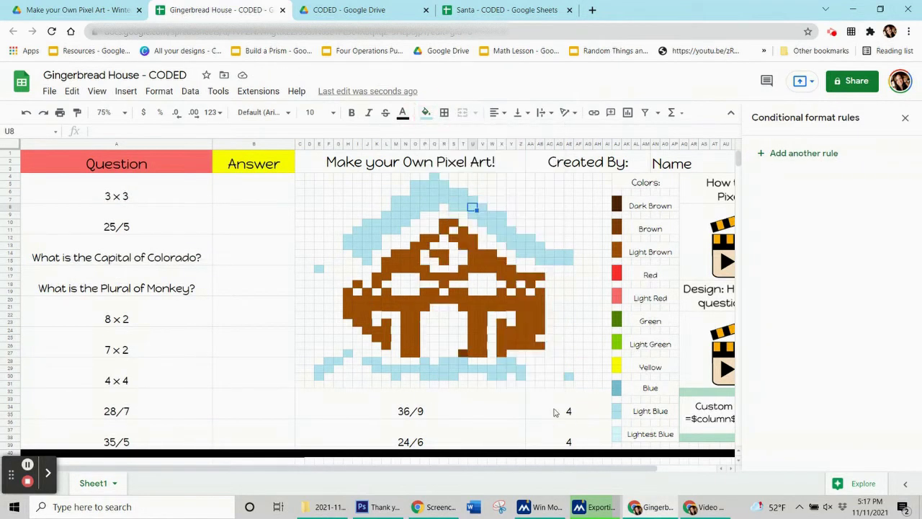
{"action": "left_click", "coordinate": [801, 153]}
{"action": "left_click", "coordinate": [857, 344]}
{"action": "left_click", "coordinate": [837, 248]}
{"action": "left_click", "coordinate": [898, 284]}
{"action": "left_click", "coordinate": [806, 471]}
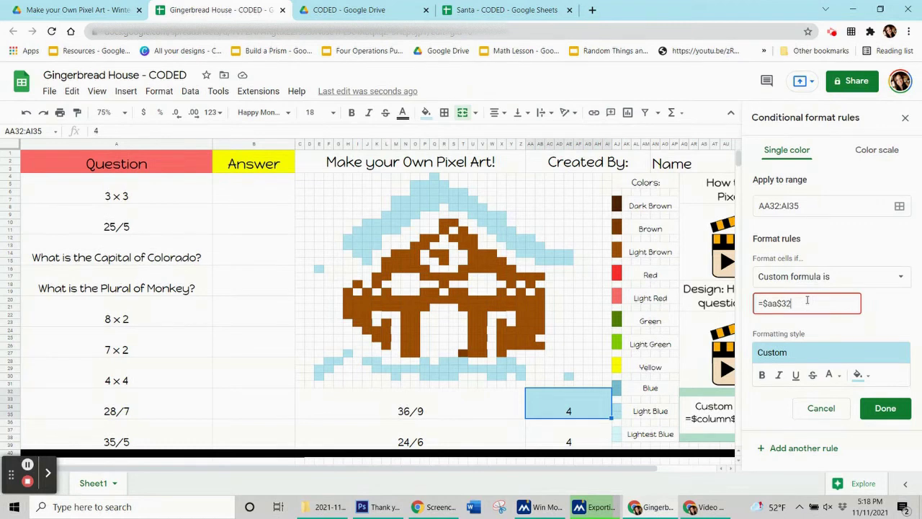
- Add the light blue snow pixels left of the roof peak, including E16 and H12:K13, to the rule's range
{"action": "left_click", "coordinate": [899, 206]}
{"action": "left_click_drag", "start_coordinate": [516, 216], "coordinate": [186, 161]}
{"action": "left_click", "coordinate": [318, 268], "text": "ctrl"}
{"action": "left_click_drag", "start_coordinate": [346, 236], "coordinate": [415, 215]}
{"action": "left_click", "coordinate": [366, 258], "text": "ctrl"}
{"action": "left_click", "coordinate": [357, 229], "text": "ctrl"}
{"action": "left_click", "coordinate": [405, 221], "text": "ctrl"}
{"action": "left_click", "coordinate": [386, 213], "text": "ctrl"}
- Add the light blue snow pixels on the roof peak and down the right slope to the rule's range
{"action": "left_click_drag", "start_coordinate": [420, 182], "coordinate": [420, 190]}
{"action": "left_click_drag", "start_coordinate": [430, 183], "coordinate": [570, 260]}
{"action": "left_click", "coordinate": [440, 175], "text": "ctrl"}
{"action": "left_click", "coordinate": [450, 183], "text": "ctrl"}
{"action": "left_click", "coordinate": [482, 206], "text": "ctrl"}
{"action": "left_click", "coordinate": [492, 229], "text": "ctrl"}
{"action": "left_click", "coordinate": [511, 245], "text": "ctrl"}
{"action": "left_click", "coordinate": [540, 245], "text": "ctrl"}
- Add the ground snow pixels, including K29:Z29, M30, P28, R28:T28, P30:S30, W30:X30, X28:Y28 and Z30, to the range and save the rule
{"action": "left_click", "coordinate": [569, 375], "text": "ctrl"}
{"action": "left_click_drag", "start_coordinate": [318, 367], "coordinate": [522, 372]}
{"action": "left_click", "coordinate": [328, 360], "text": "ctrl"}
{"action": "left_click", "coordinate": [328, 368], "text": "ctrl"}
{"action": "left_click", "coordinate": [346, 352], "text": "ctrl"}
{"action": "left_click", "coordinate": [395, 376], "text": "ctrl"}
{"action": "left_click", "coordinate": [424, 361], "text": "ctrl"}
{"action": "left_click_drag", "start_coordinate": [441, 360], "coordinate": [425, 378]}
{"action": "left_click_drag", "start_coordinate": [486, 376], "coordinate": [497, 360]}
{"action": "left_click", "coordinate": [520, 375], "text": "ctrl"}
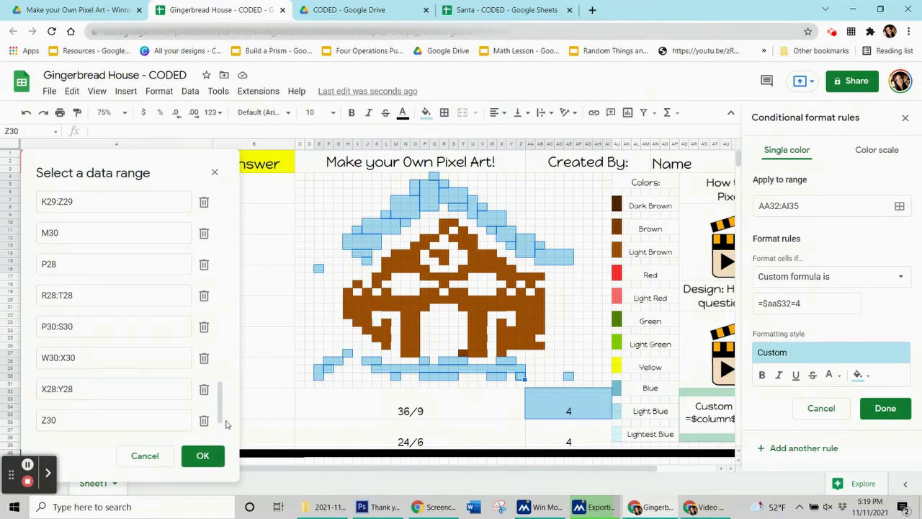
{"action": "left_click", "coordinate": [203, 455]}
{"action": "left_click", "coordinate": [885, 407]}
- Reset the manual fill of the selected light blue pixels and clear the 36/9 answer
{"action": "left_click", "coordinate": [425, 113]}
{"action": "left_click", "coordinate": [486, 339]}
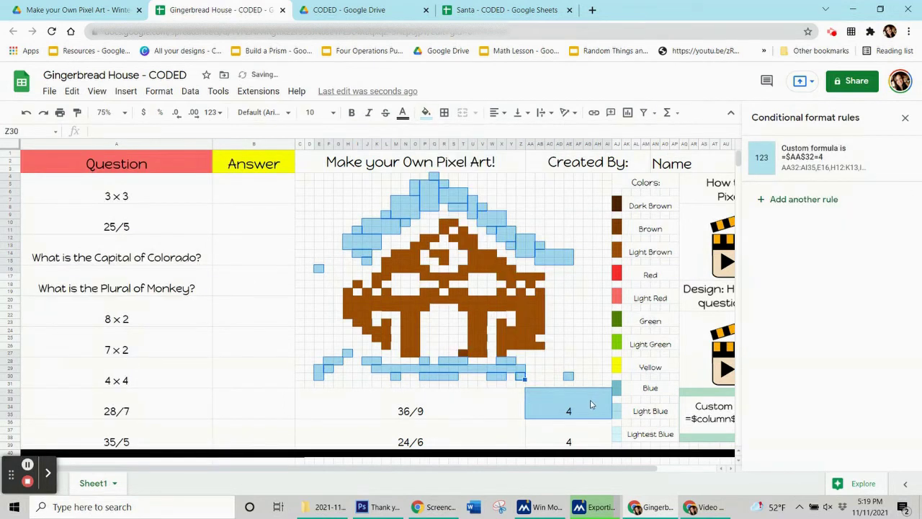
{"action": "key", "text": "Delete"}
- Add a conditional format rule for the 24/6 answer cell AA36:AI39 with light brown fill and custom formula =$aa$36=4
{"action": "left_click", "coordinate": [524, 311]}
{"action": "left_click", "coordinate": [426, 113]}
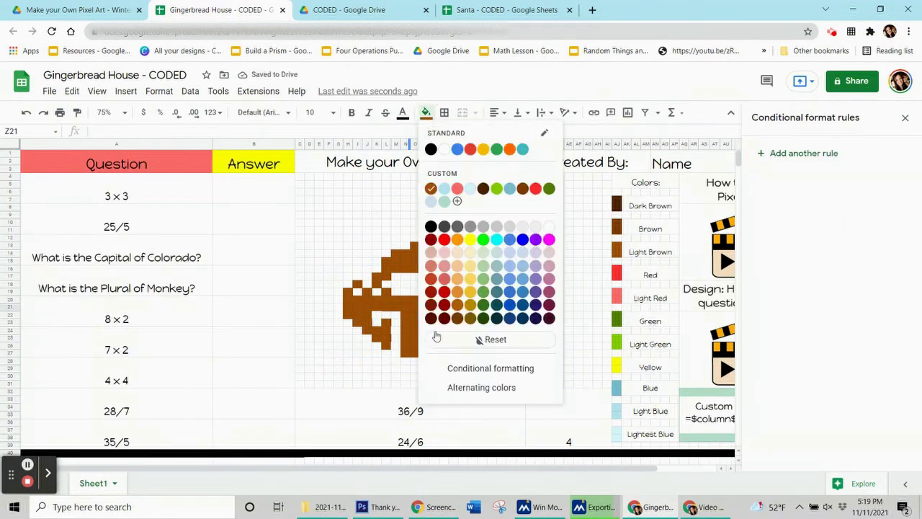
{"action": "left_click", "coordinate": [589, 442]}
{"action": "left_click", "coordinate": [425, 113]}
{"action": "left_click", "coordinate": [486, 339]}
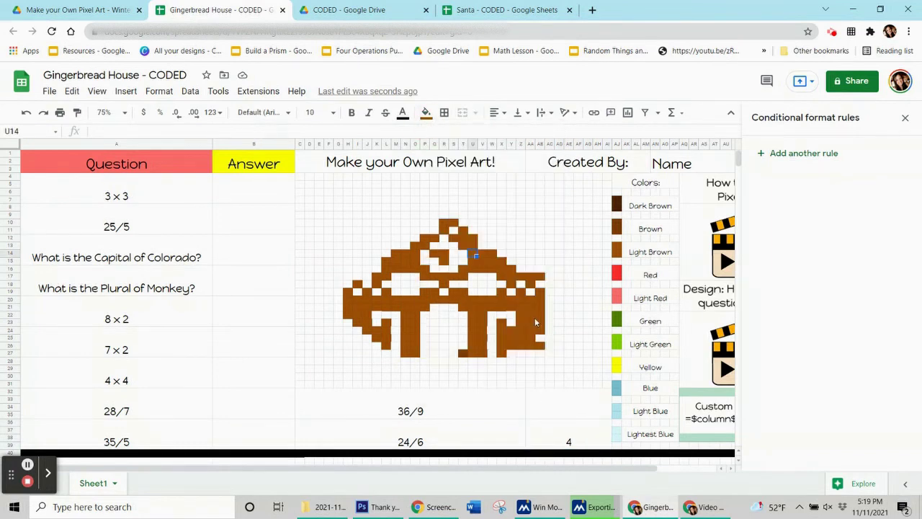
{"action": "left_click", "coordinate": [785, 153]}
{"action": "left_click", "coordinate": [859, 344]}
{"action": "left_click", "coordinate": [725, 165]}
{"action": "left_click", "coordinate": [828, 276]}
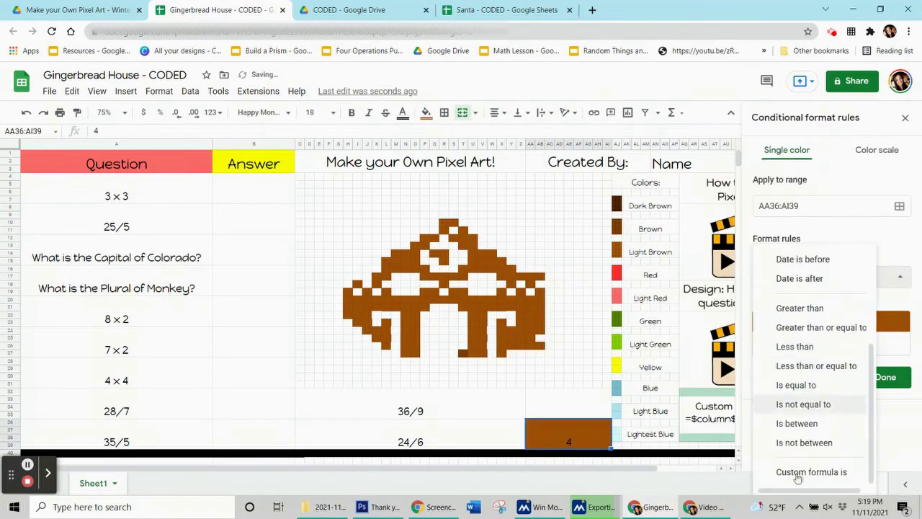
{"action": "left_click", "coordinate": [785, 470]}
{"action": "left_click", "coordinate": [776, 304]}
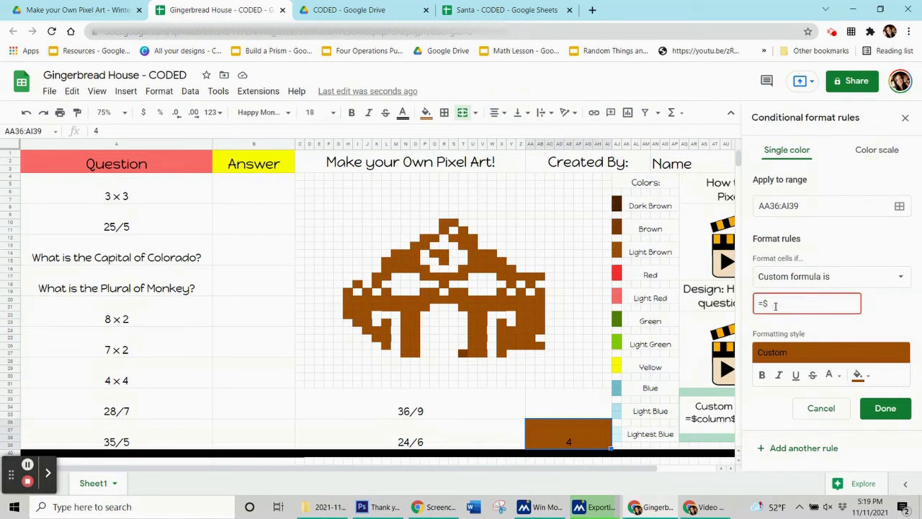
{"action": "type", "text": "=$aa$36=4"}
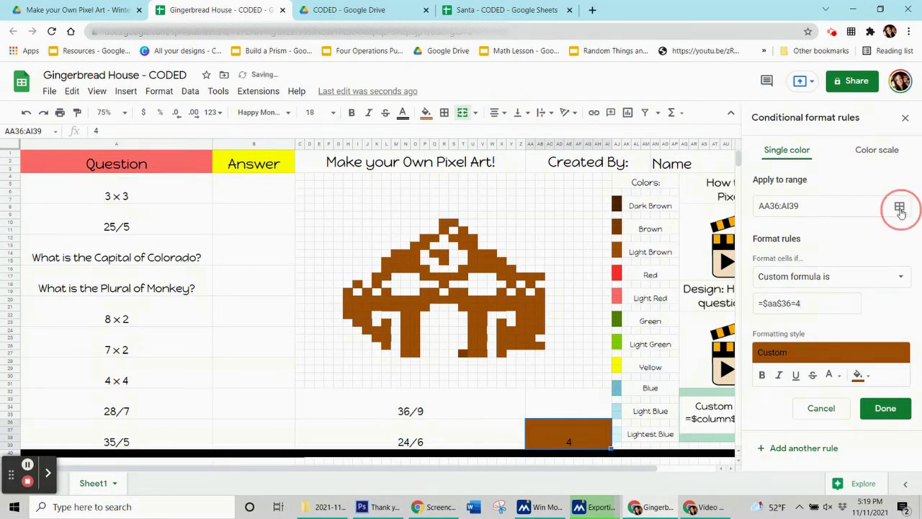
- Add the light brown wall pixels on both sides of the door to the rule's range
{"action": "left_click", "coordinate": [899, 206]}
{"action": "left_click_drag", "start_coordinate": [348, 308], "coordinate": [411, 353]}
{"action": "left_click_drag", "start_coordinate": [471, 299], "coordinate": [465, 358]}
{"action": "left_click", "coordinate": [463, 353]}
{"action": "left_click_drag", "start_coordinate": [494, 299], "coordinate": [525, 335]}
{"action": "left_click", "coordinate": [541, 345]}
- Add the upper and central wall pixels, including P16, T16, T21, S19:T20, P19:Q19, Q20:R20, R18 and P17:T18, to the rule's range
{"action": "left_click_drag", "start_coordinate": [470, 250], "coordinate": [491, 267]}
{"action": "left_click_drag", "start_coordinate": [387, 251], "coordinate": [408, 266]}
{"action": "left_click", "coordinate": [418, 267]}
{"action": "left_click", "coordinate": [460, 267]}
{"action": "left_click", "coordinate": [460, 306]}
{"action": "mouse_move", "coordinate": [449, 290]}
{"action": "left_mouse_down"}
{"action": "mouse_move", "coordinate": [460, 298]}
{"action": "mouse_move", "coordinate": [428, 290]}
{"action": "mouse_move", "coordinate": [438, 298]}
{"action": "mouse_move", "coordinate": [461, 283]}
{"action": "left_mouse_up"}
{"action": "left_click", "coordinate": [439, 283]}
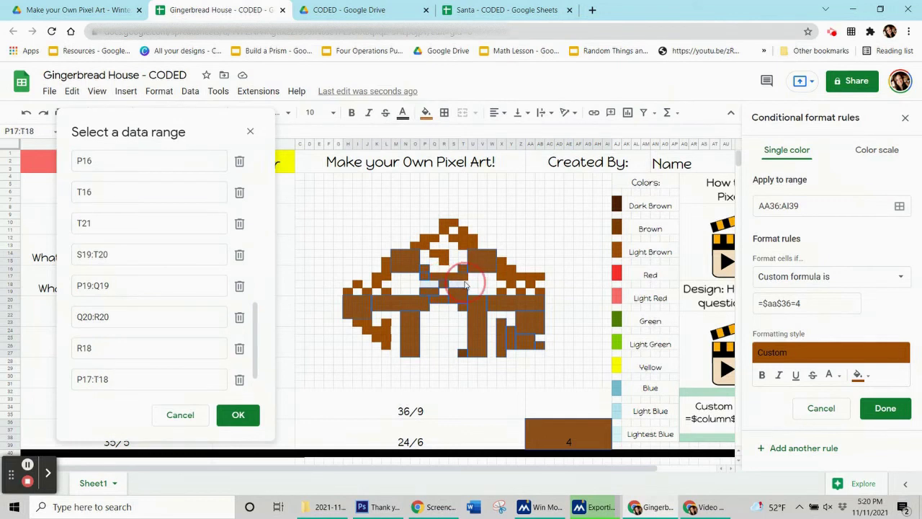
- Add the light brown pixels along the left roof slope, left trim and lower-left wall to the rule's range
{"action": "left_click_drag", "start_coordinate": [387, 260], "coordinate": [376, 284]}
{"action": "left_click", "coordinate": [387, 292]}
{"action": "left_click", "coordinate": [366, 292]}
{"action": "left_click", "coordinate": [356, 284]}
{"action": "left_click", "coordinate": [345, 292]}
{"action": "left_click_drag", "start_coordinate": [356, 324], "coordinate": [388, 340]}
{"action": "left_click", "coordinate": [366, 331]}
{"action": "left_click", "coordinate": [387, 347]}
{"action": "left_click", "coordinate": [388, 324]}
- Add the light brown gable, wreath-center, right roof slope and right trim pixels to the range and save the rule
{"action": "left_click_drag", "start_coordinate": [431, 236], "coordinate": [452, 252]}
{"action": "left_click", "coordinate": [452, 260]}
{"action": "left_click_drag", "start_coordinate": [453, 221], "coordinate": [524, 278]}
{"action": "left_click", "coordinate": [452, 228]}
{"action": "left_click", "coordinate": [464, 236]}
{"action": "left_click", "coordinate": [503, 292]}
{"action": "left_click", "coordinate": [514, 293]}
{"action": "left_click", "coordinate": [524, 292]}
{"action": "left_click", "coordinate": [518, 285]}
{"action": "left_click", "coordinate": [238, 415]}
{"action": "left_click", "coordinate": [885, 408]}
- Reset the manual fill of the selected light brown pixels, clear the 24/6 answer and close the conditional format rules
{"action": "left_click", "coordinate": [426, 112]}
{"action": "left_click", "coordinate": [529, 338]}
{"action": "left_click", "coordinate": [563, 426]}
{"action": "key", "text": "Delete"}
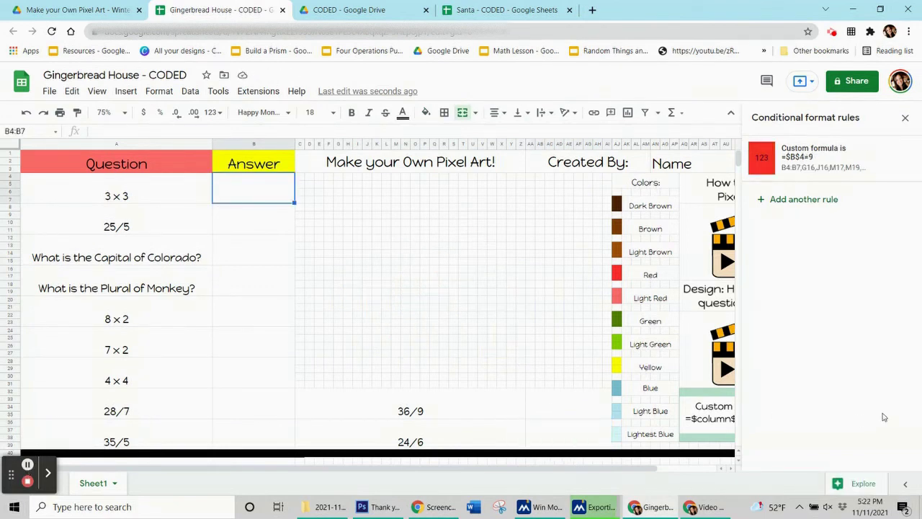
{"action": "left_click", "coordinate": [905, 118]}
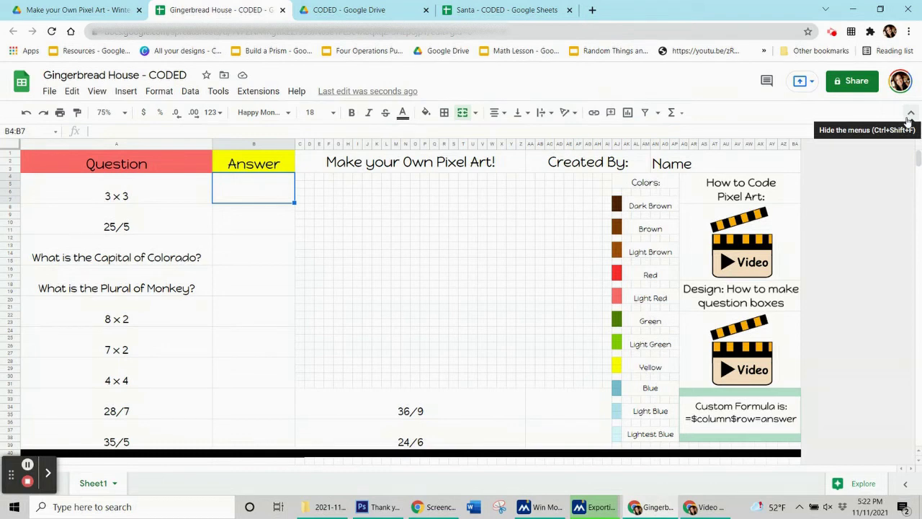
- Test the coding by answering the first five questions with 9, 5, Denver, monkeys and 16
{"action": "type", "text": "9"}
{"action": "key", "text": "Return"}
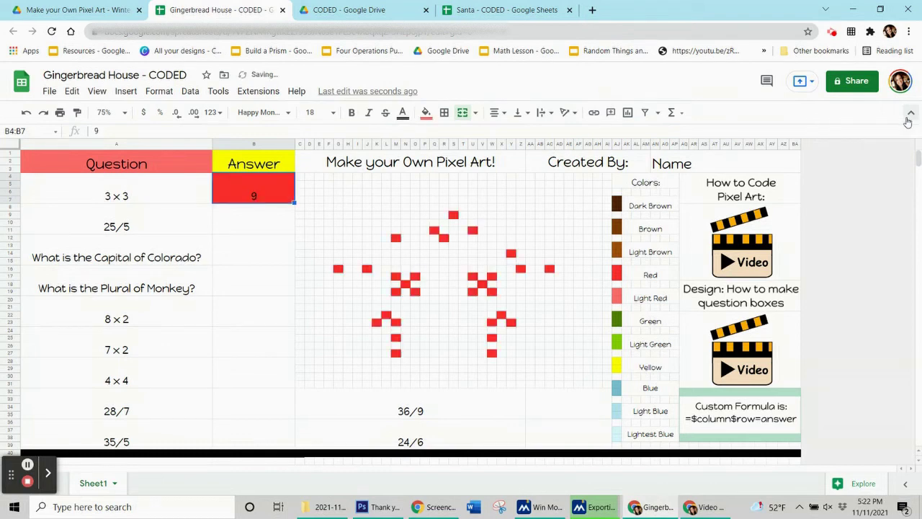
{"action": "type", "text": "5"}
{"action": "key", "text": "Return"}
{"action": "type", "text": "Denver"}
{"action": "key", "text": "Return"}
{"action": "type", "text": "monkeys"}
{"action": "key", "text": "Return"}
{"action": "type", "text": "16"}
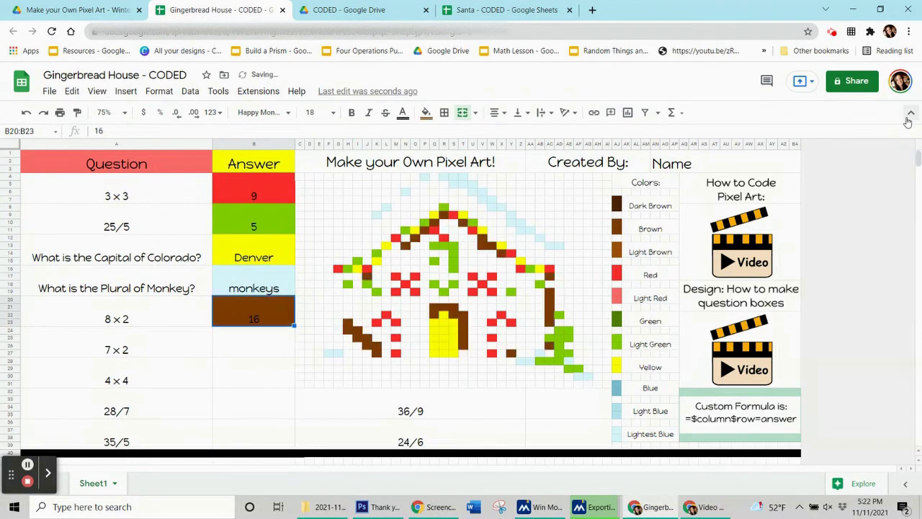
- Fill in the remaining test answers: 14 for 7 × 2, 16 for 4 × 4, 4 for 28/7, 7 for 35/5, and 4 for both 36/9 and 24/6
{"action": "key", "text": "Return"}
{"action": "type", "text": "14"}
{"action": "key", "text": "Return"}
{"action": "type", "text": "16"}
{"action": "key", "text": "ctrl+y"}
{"action": "key", "text": "ctrl+y"}
{"action": "key", "text": "ctrl+y"}
{"action": "key", "text": "ctrl+y"}
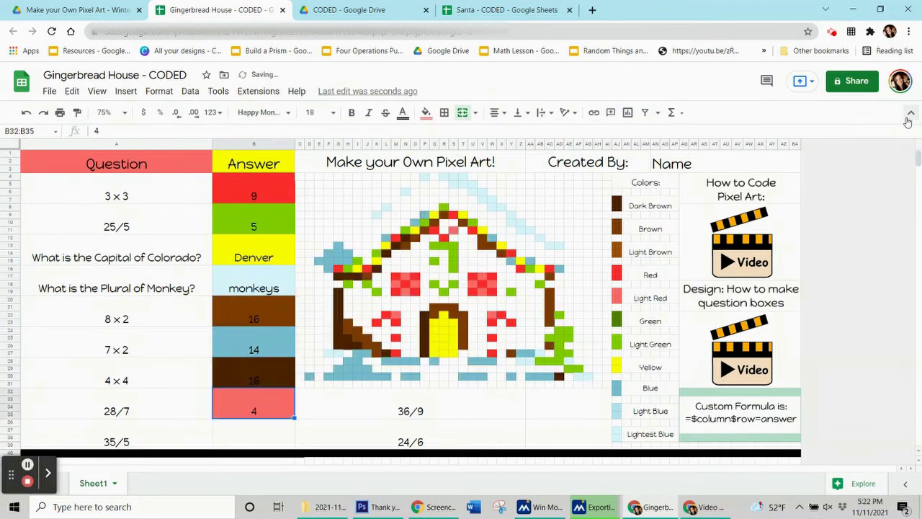
{"action": "key", "text": "ctrl+y"}
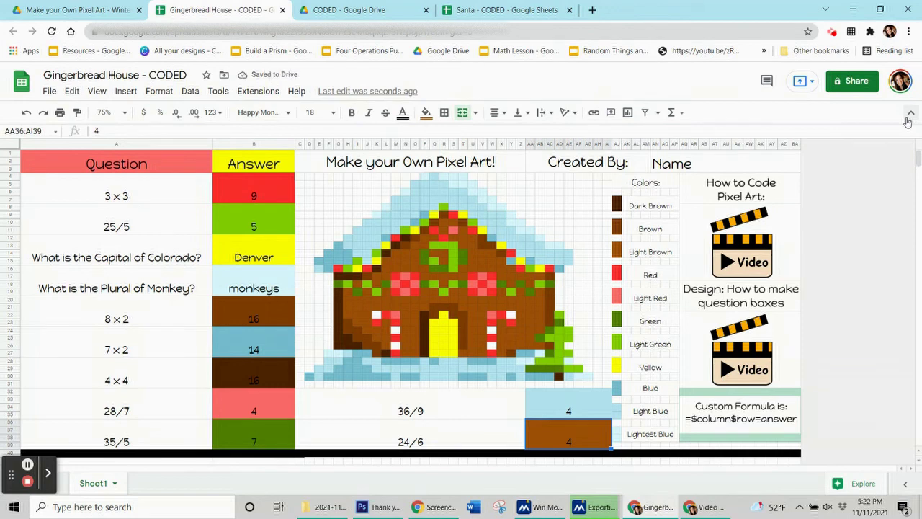
- Undo all the test answers, back to an empty set of answer cells
{"action": "key", "text": "ctrl+z"}
{"action": "key", "text": "ctrl+z"}
{"action": "key", "text": "ctrl+z"}
{"action": "key", "text": "ctrl+z"}
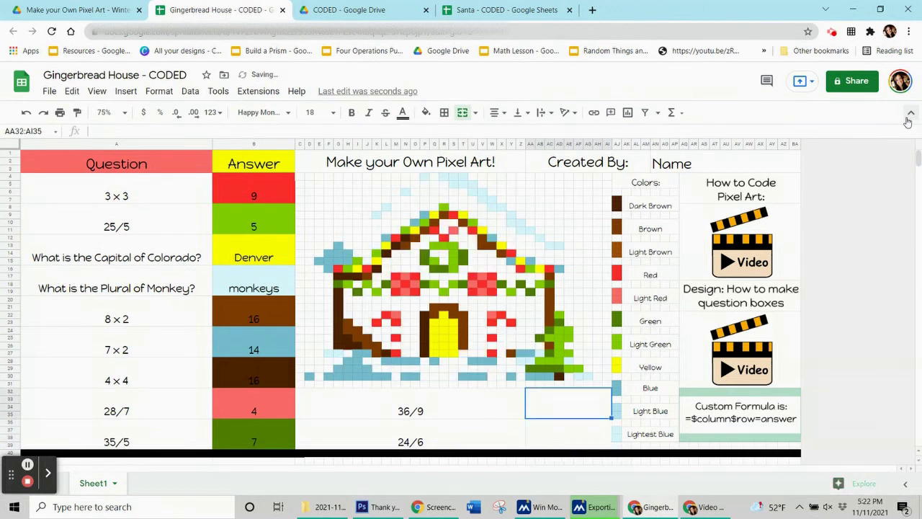
{"action": "key", "text": "ctrl+z"}
{"action": "key", "text": "ctrl+z"}
{"action": "key", "text": "ctrl+z"}
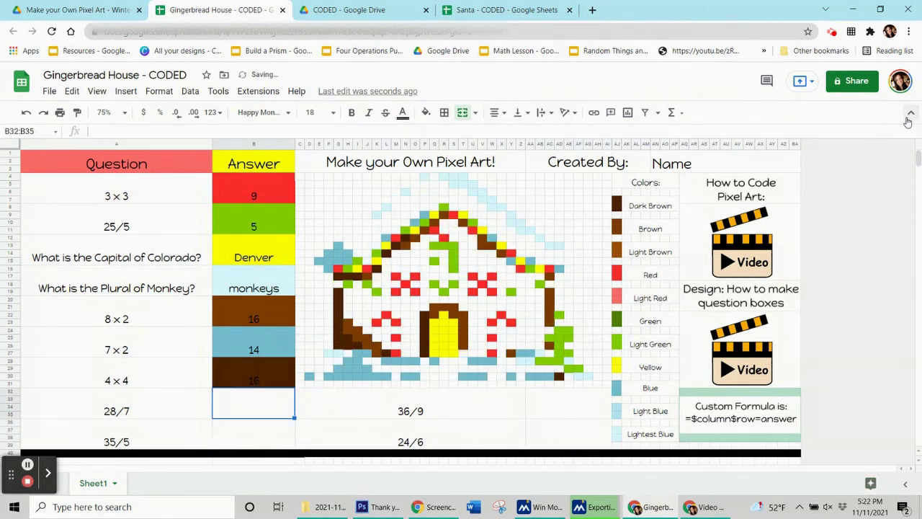
{"action": "key", "text": "ctrl+z"}
{"action": "key", "text": "ctrl+z"}
{"action": "key", "text": "ctrl+z"}
{"action": "key", "text": "ctrl+z"}
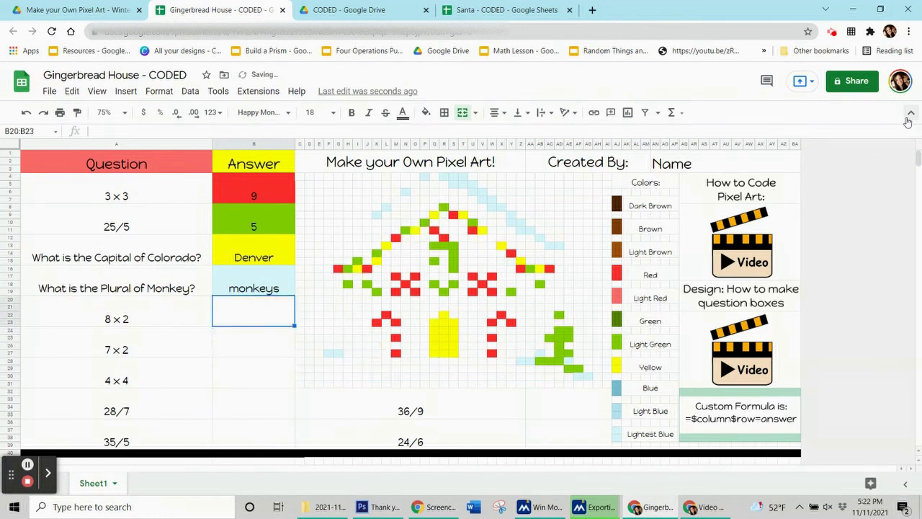
{"action": "key", "text": "ctrl+z"}
{"action": "key", "text": "ctrl+z"}
{"action": "key", "text": "ctrl+z"}
{"action": "key", "text": "ctrl+z"}
{"action": "key", "text": "ctrl+z"}
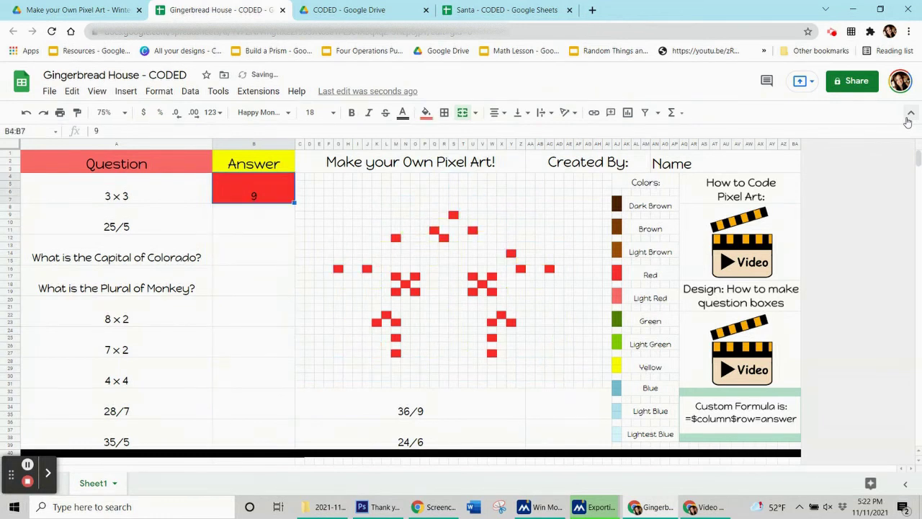
{"action": "key", "text": "ctrl+z"}
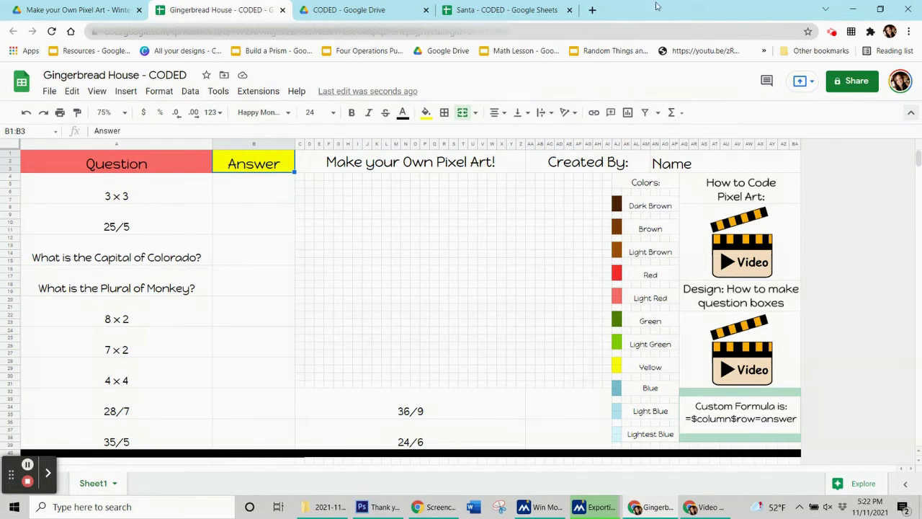
{"action": "left_click", "coordinate": [49, 90]}
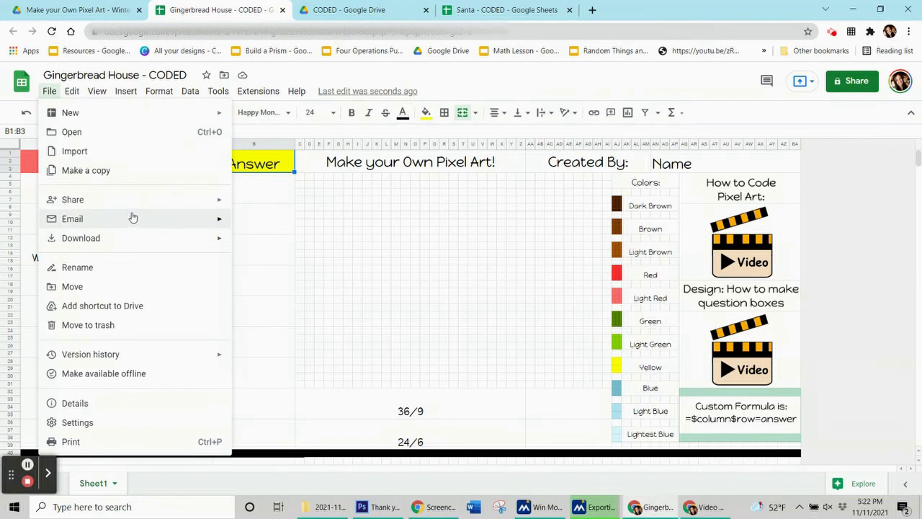
{"action": "left_click", "coordinate": [137, 173]}
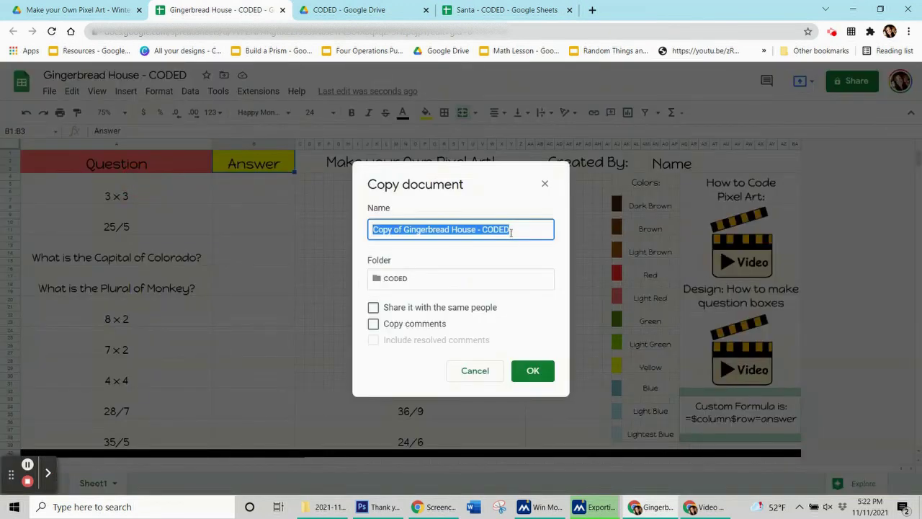
{"action": "left_click", "coordinate": [547, 186]}
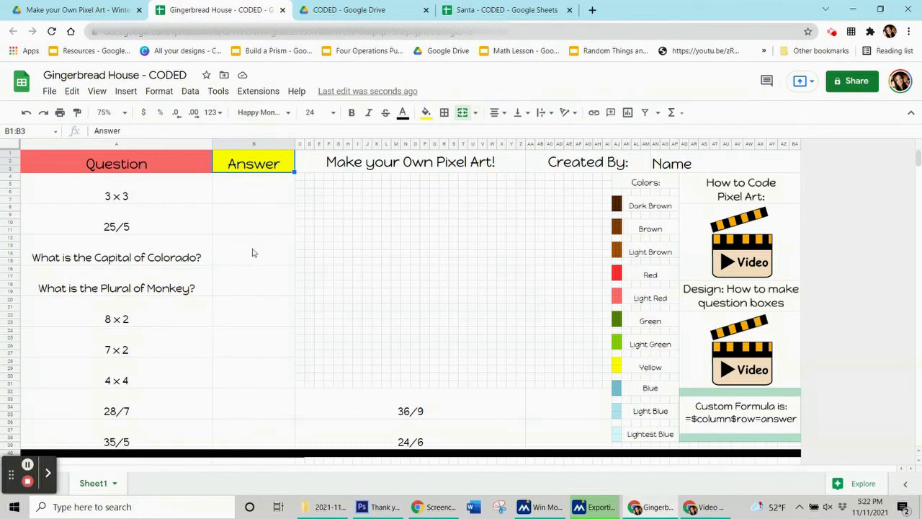
{"action": "left_click", "coordinate": [389, 293]}
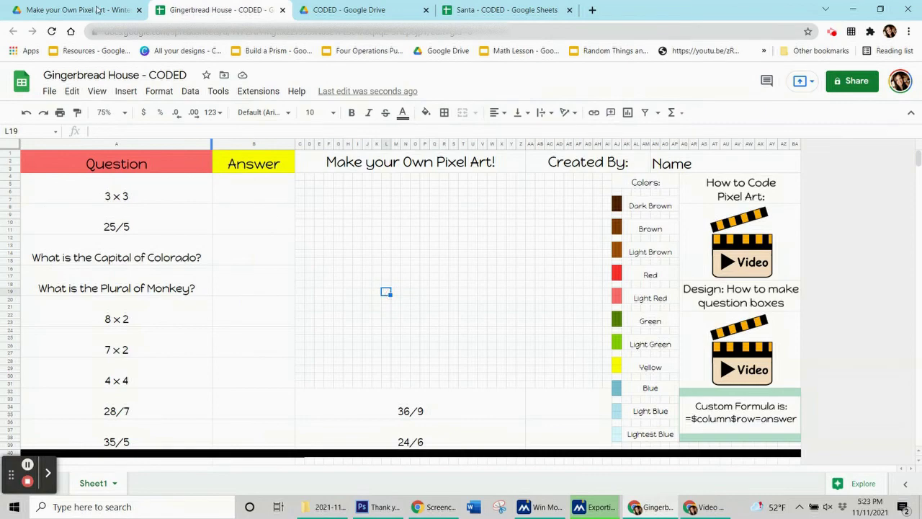
- Switch to Google Drive and look through the CODED folder and the Make your Own Pixel Art - Winter Edition files
{"action": "left_click", "coordinate": [335, 11]}
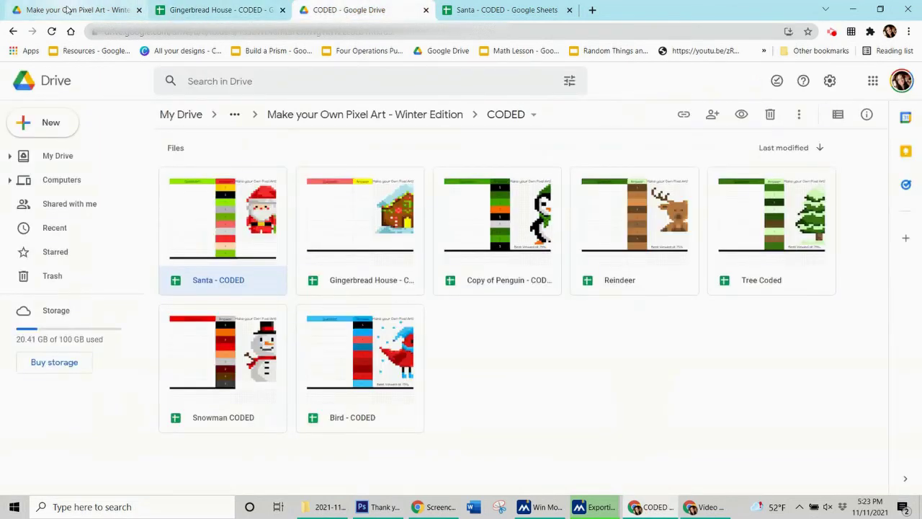
{"action": "left_click", "coordinate": [67, 10]}
{"action": "scroll", "coordinate": [461, 294], "scroll_direction": "down", "scroll_amount": 4}
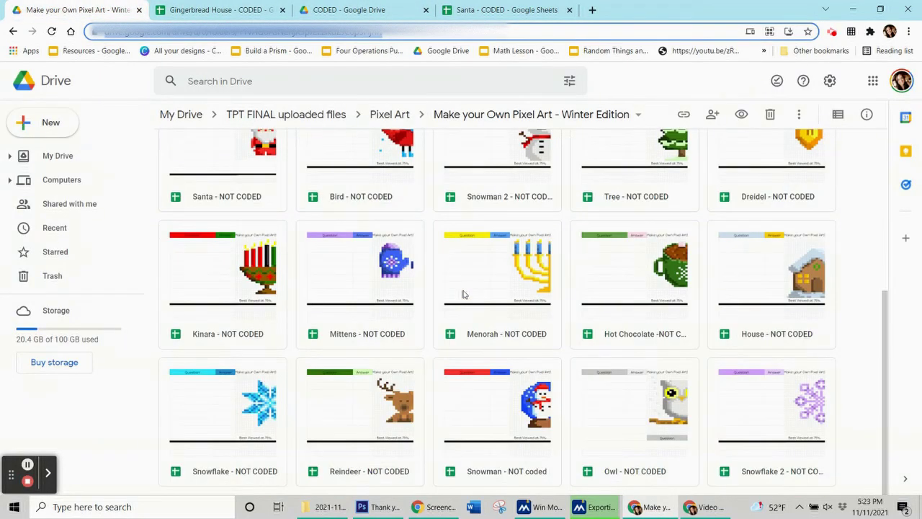
{"action": "scroll", "coordinate": [463, 293], "scroll_direction": "up", "scroll_amount": 4}
{"action": "scroll", "coordinate": [463, 294], "scroll_direction": "down", "scroll_amount": 4}
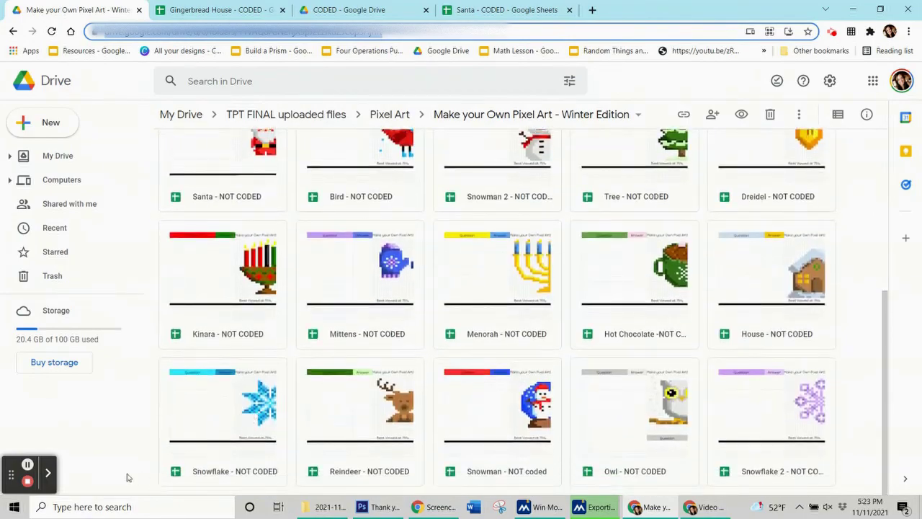